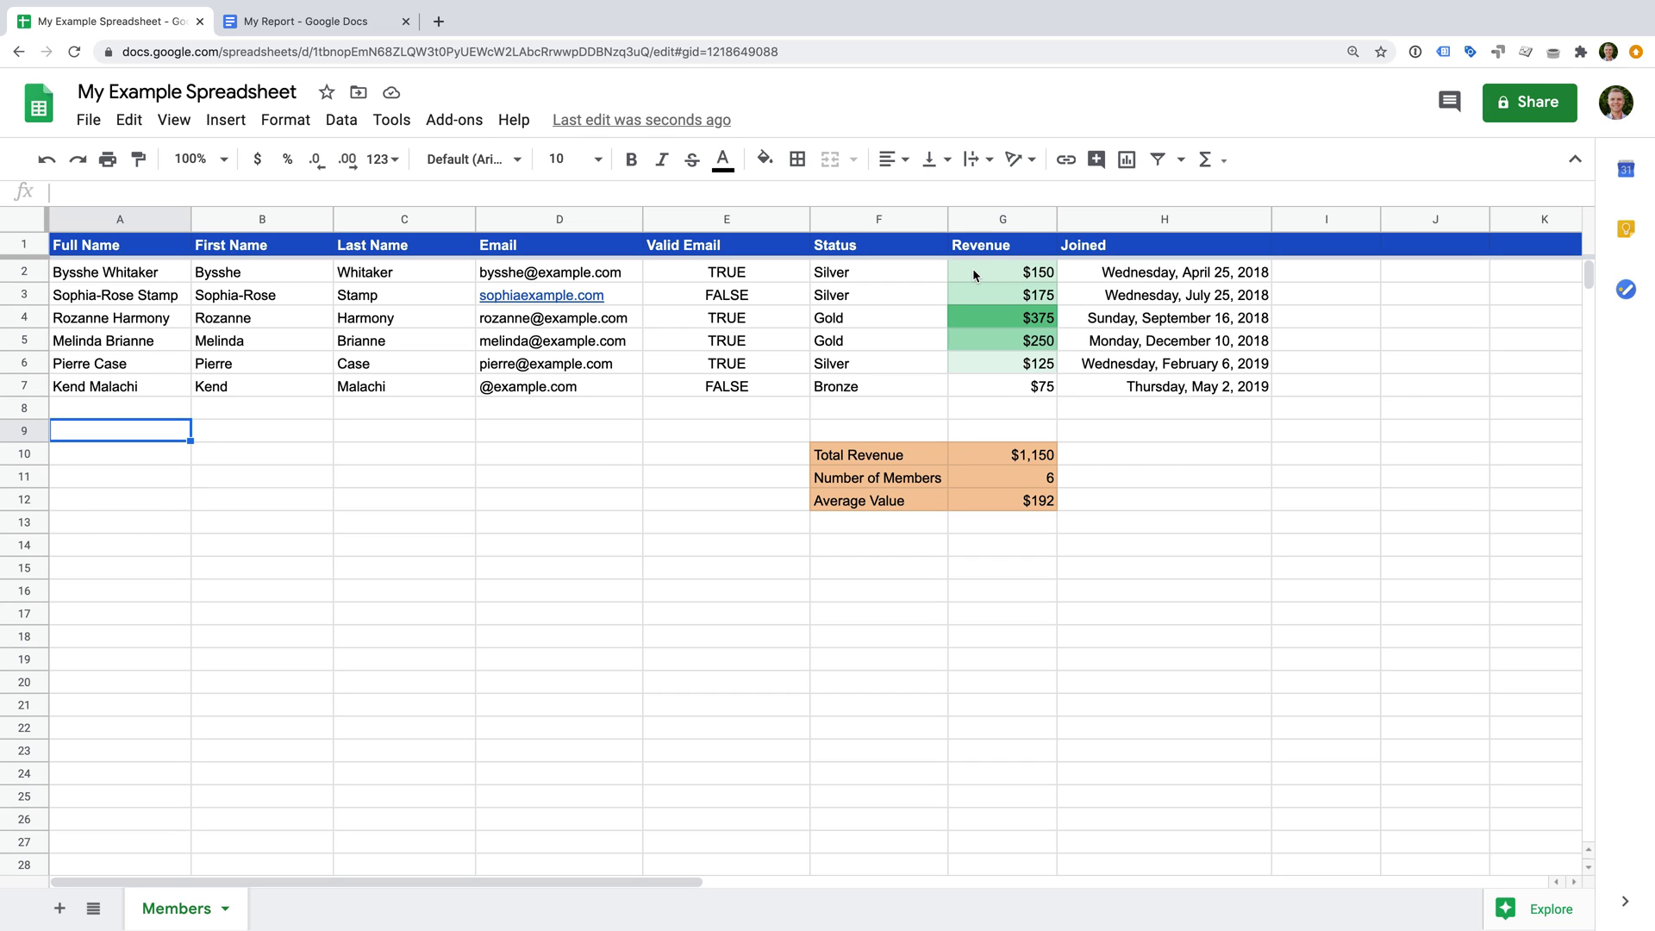
Insert a chart based on the Revenue and Joined data in cells G2:H7
left_click(973, 273)
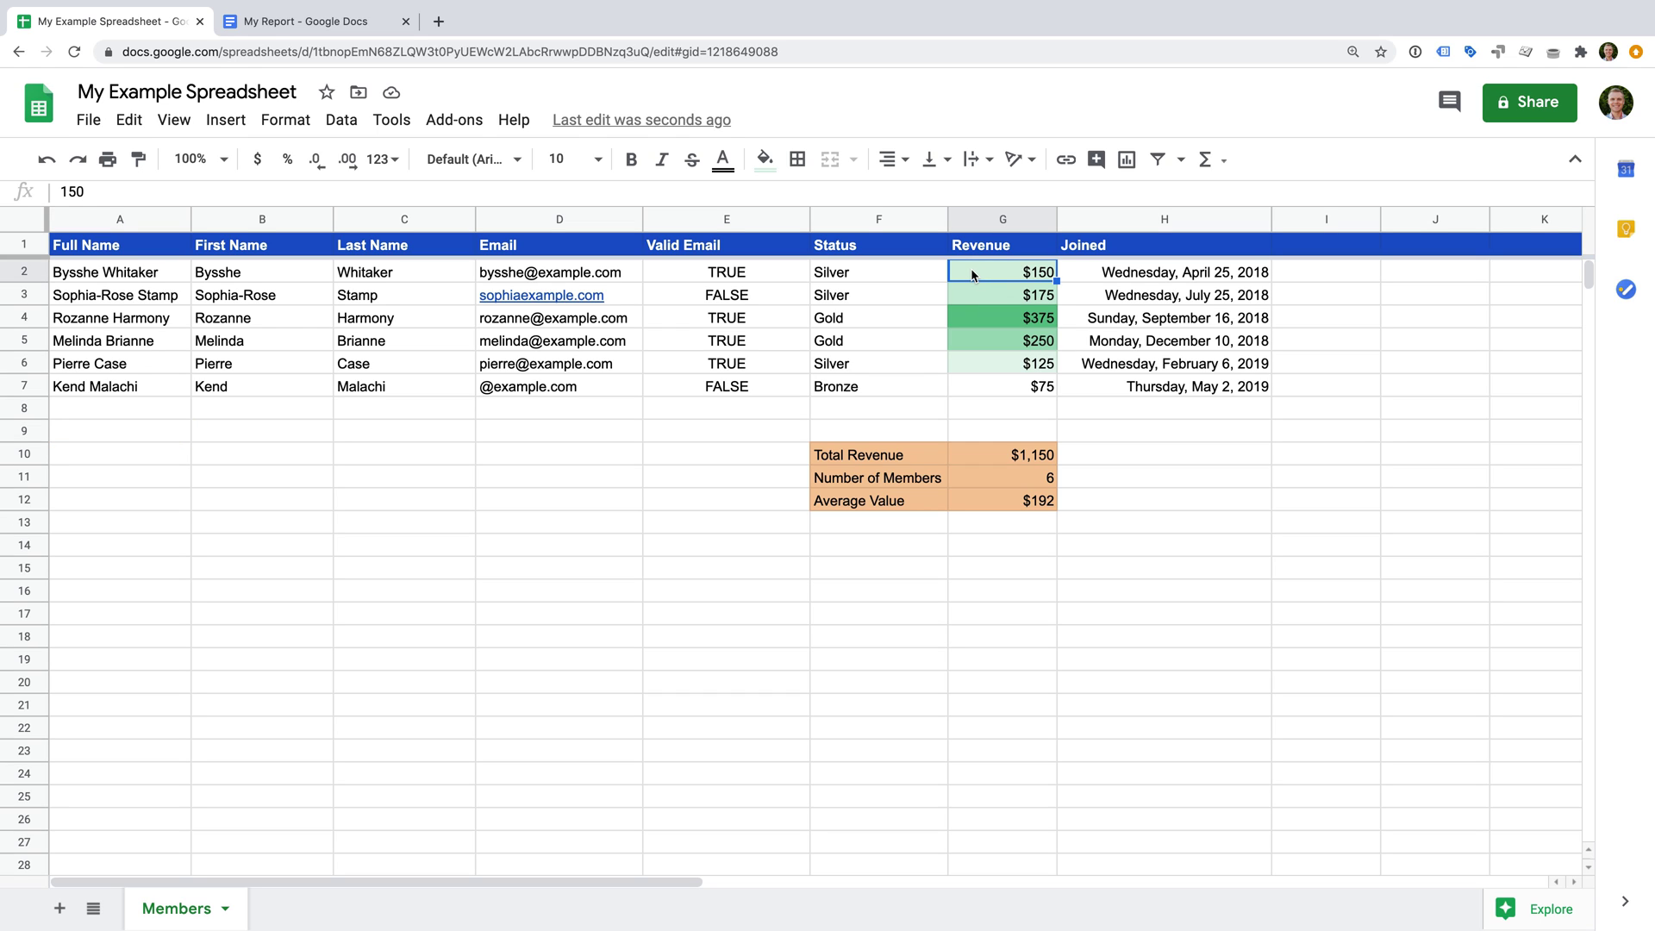
left_click(1093, 386, "shift")
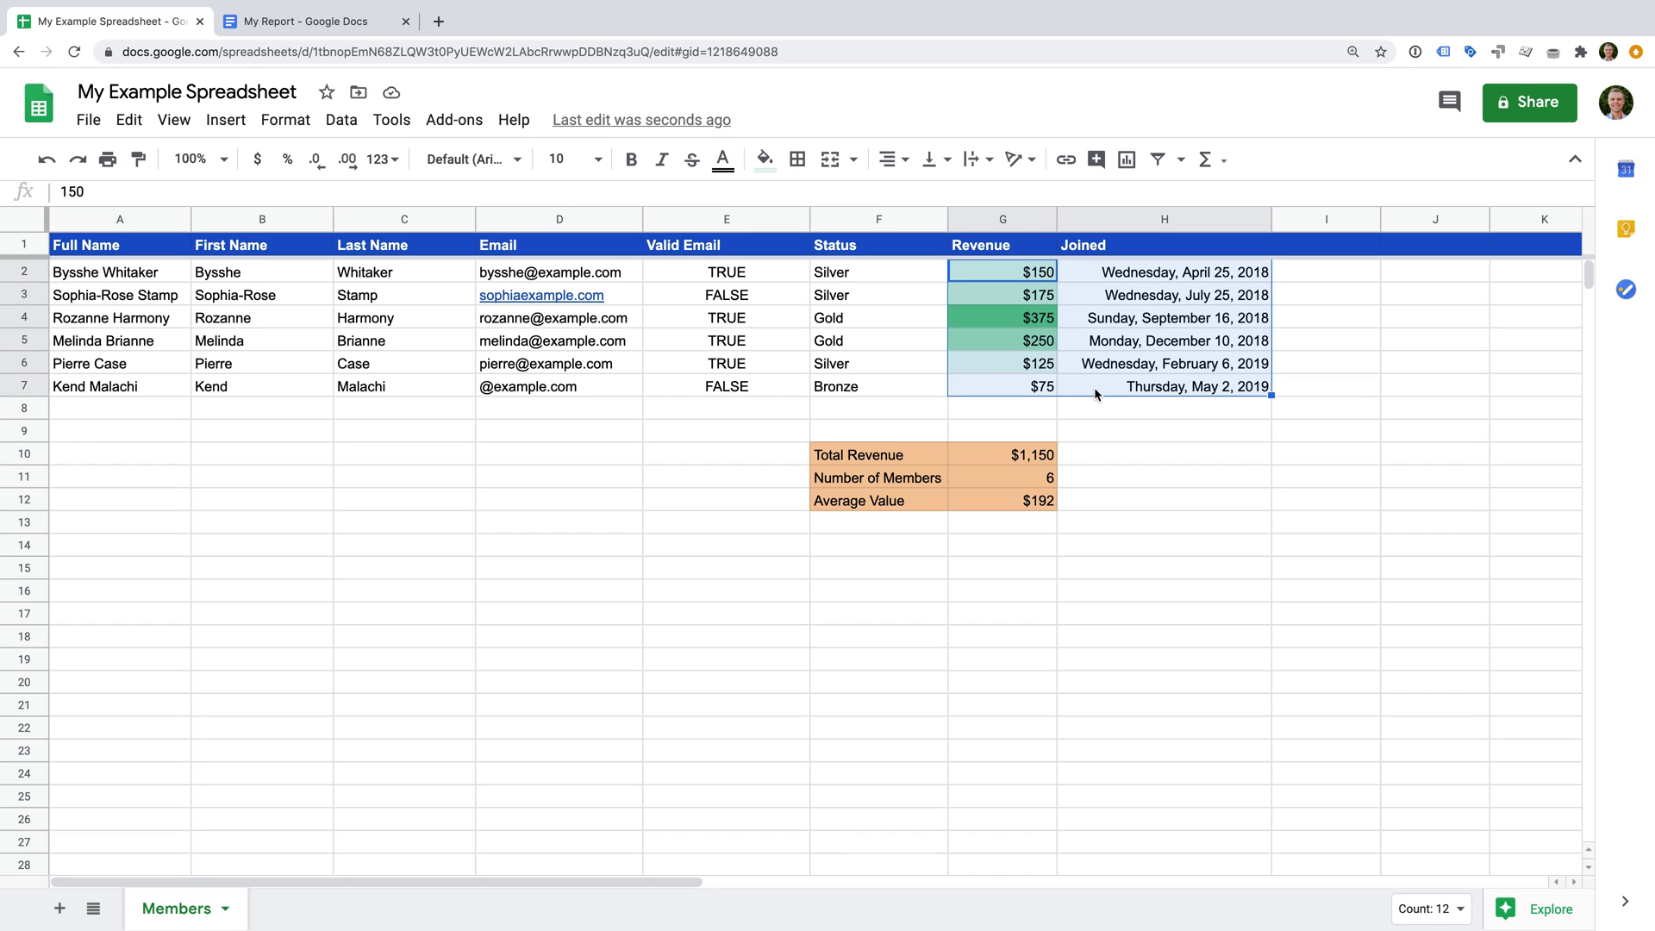
left_click(226, 121)
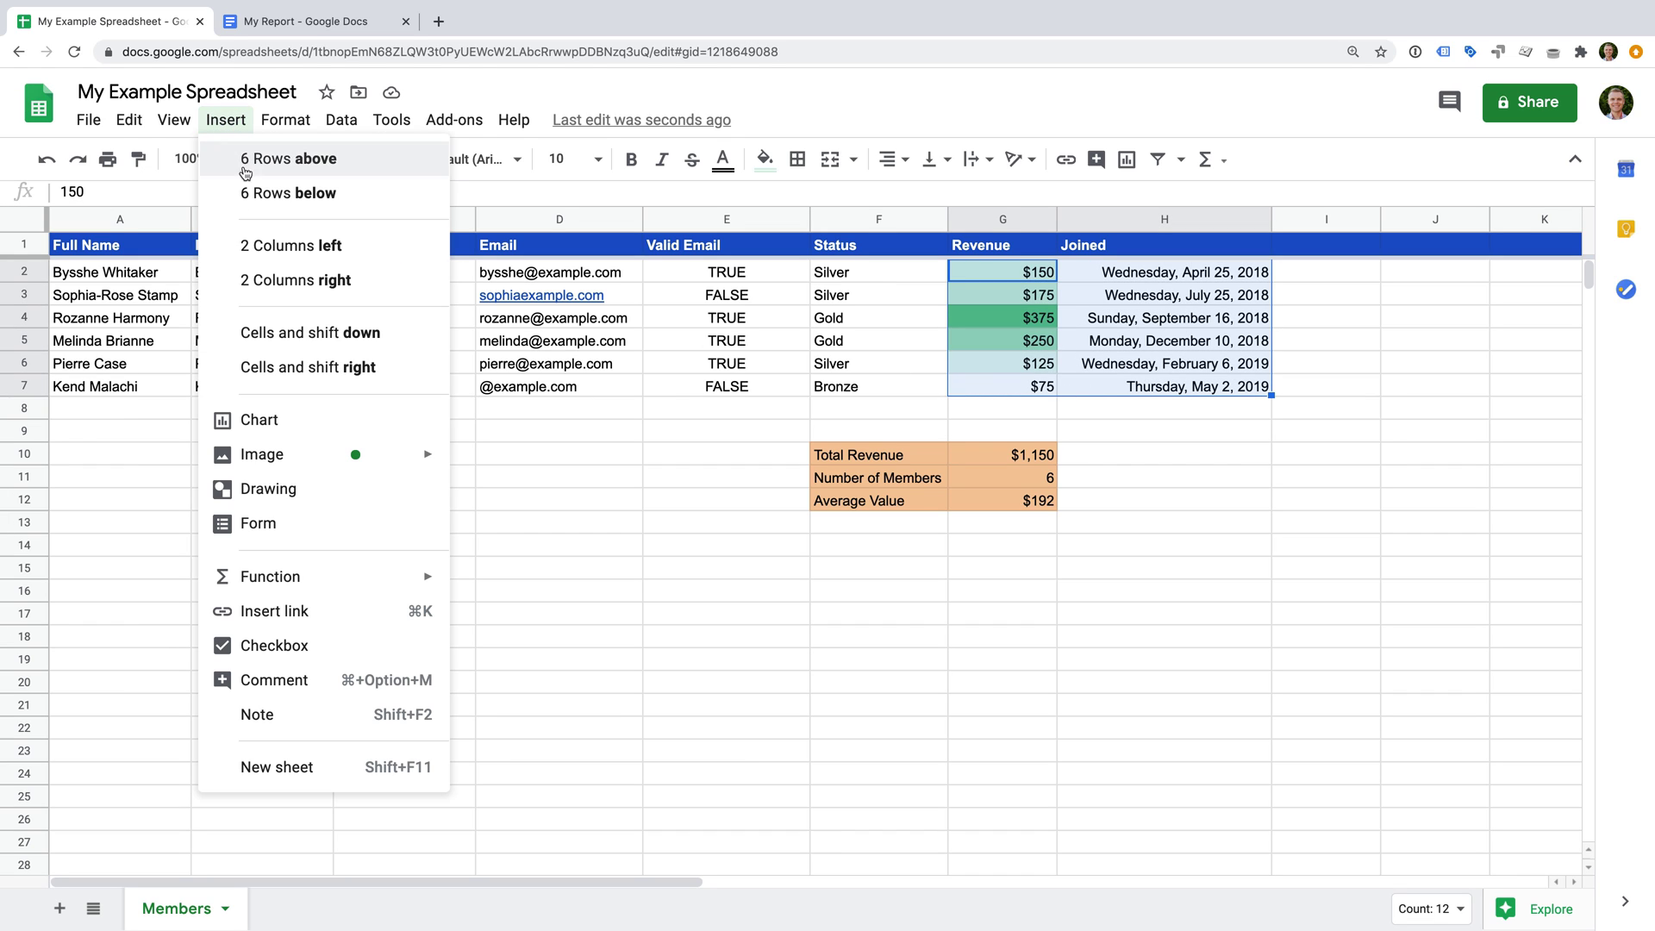
left_click(308, 420)
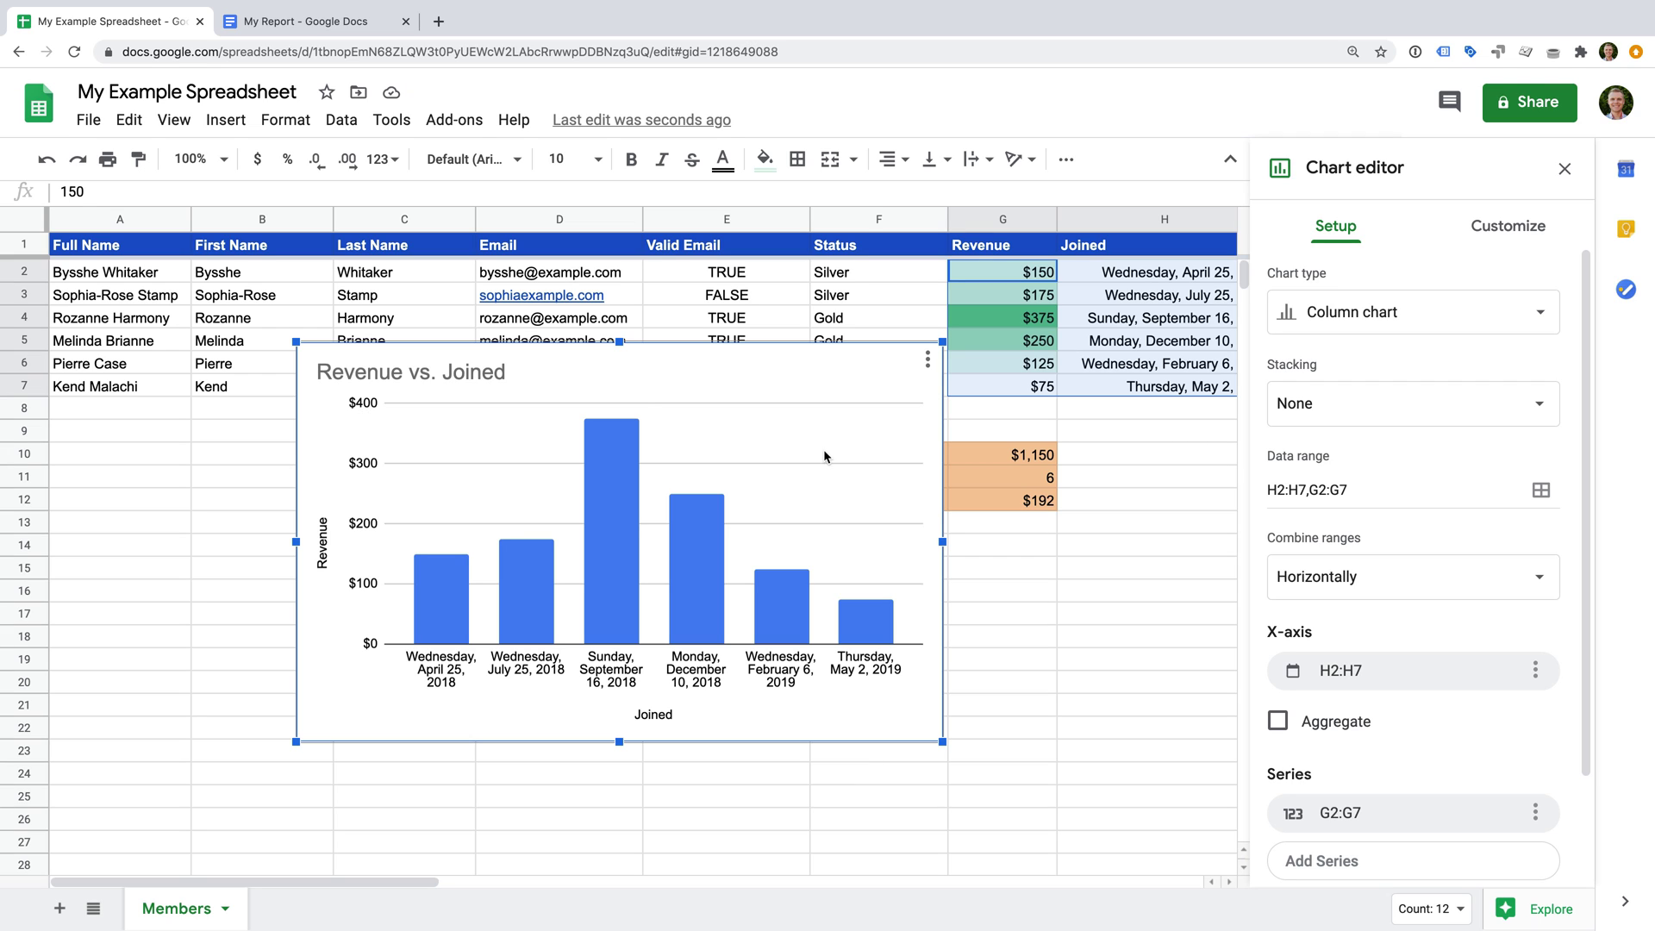
Change the chart type from the column chart to a smooth line chart
left_click(1319, 323)
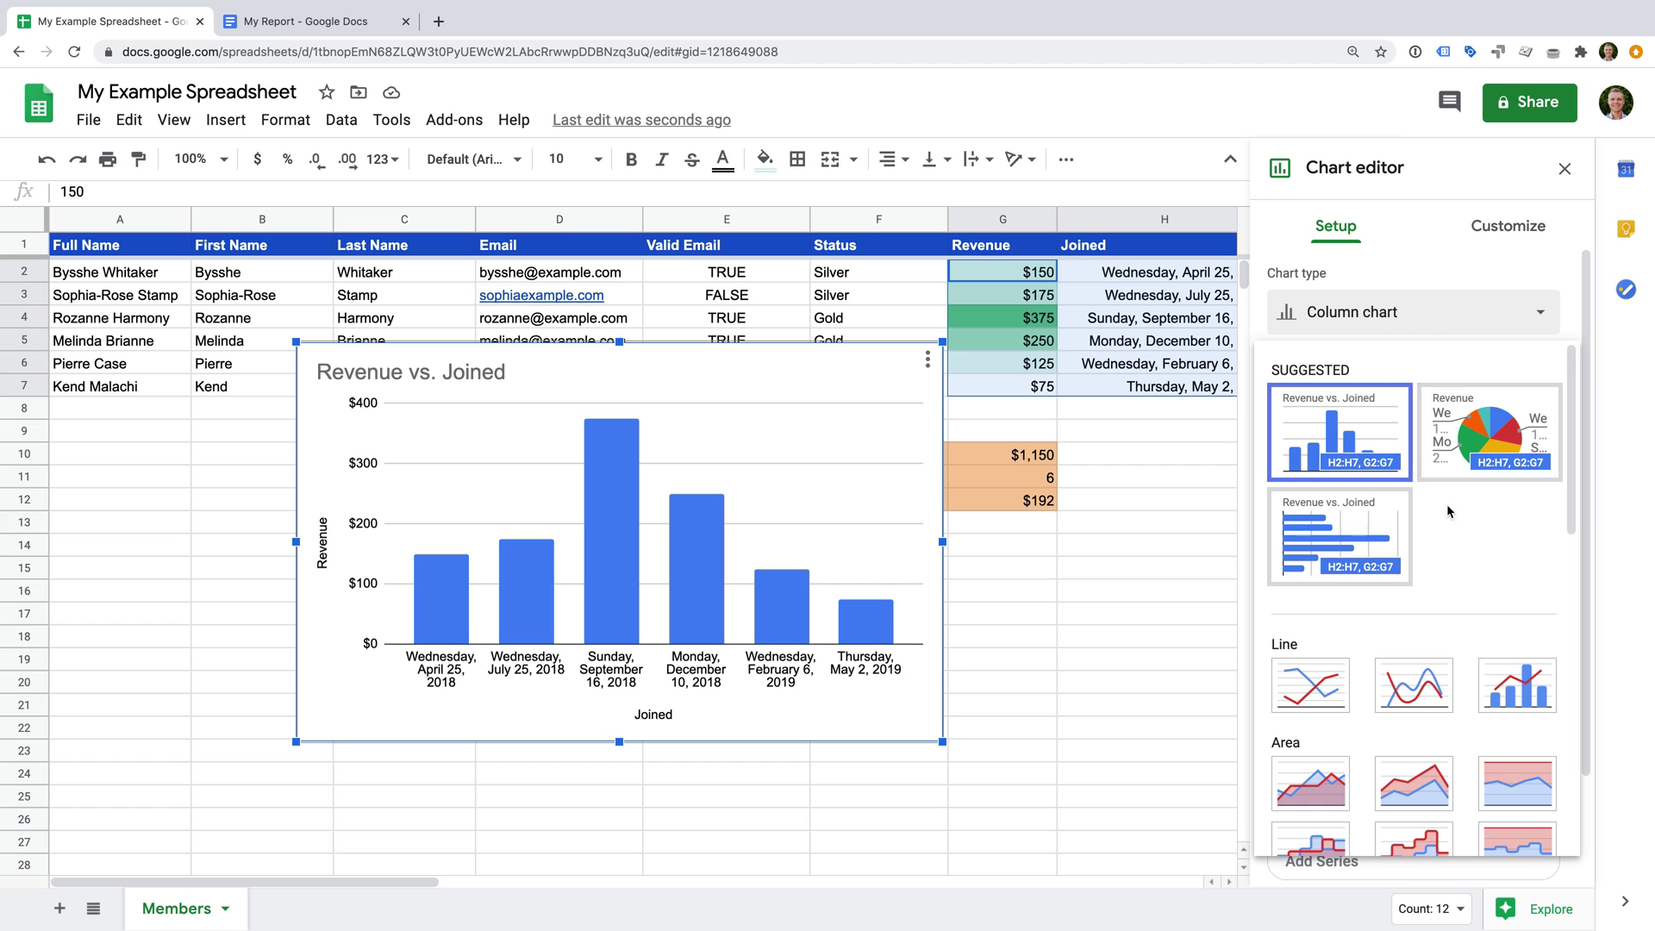
scroll(1473, 560, "down", 5)
scroll(1476, 569, "down", 2)
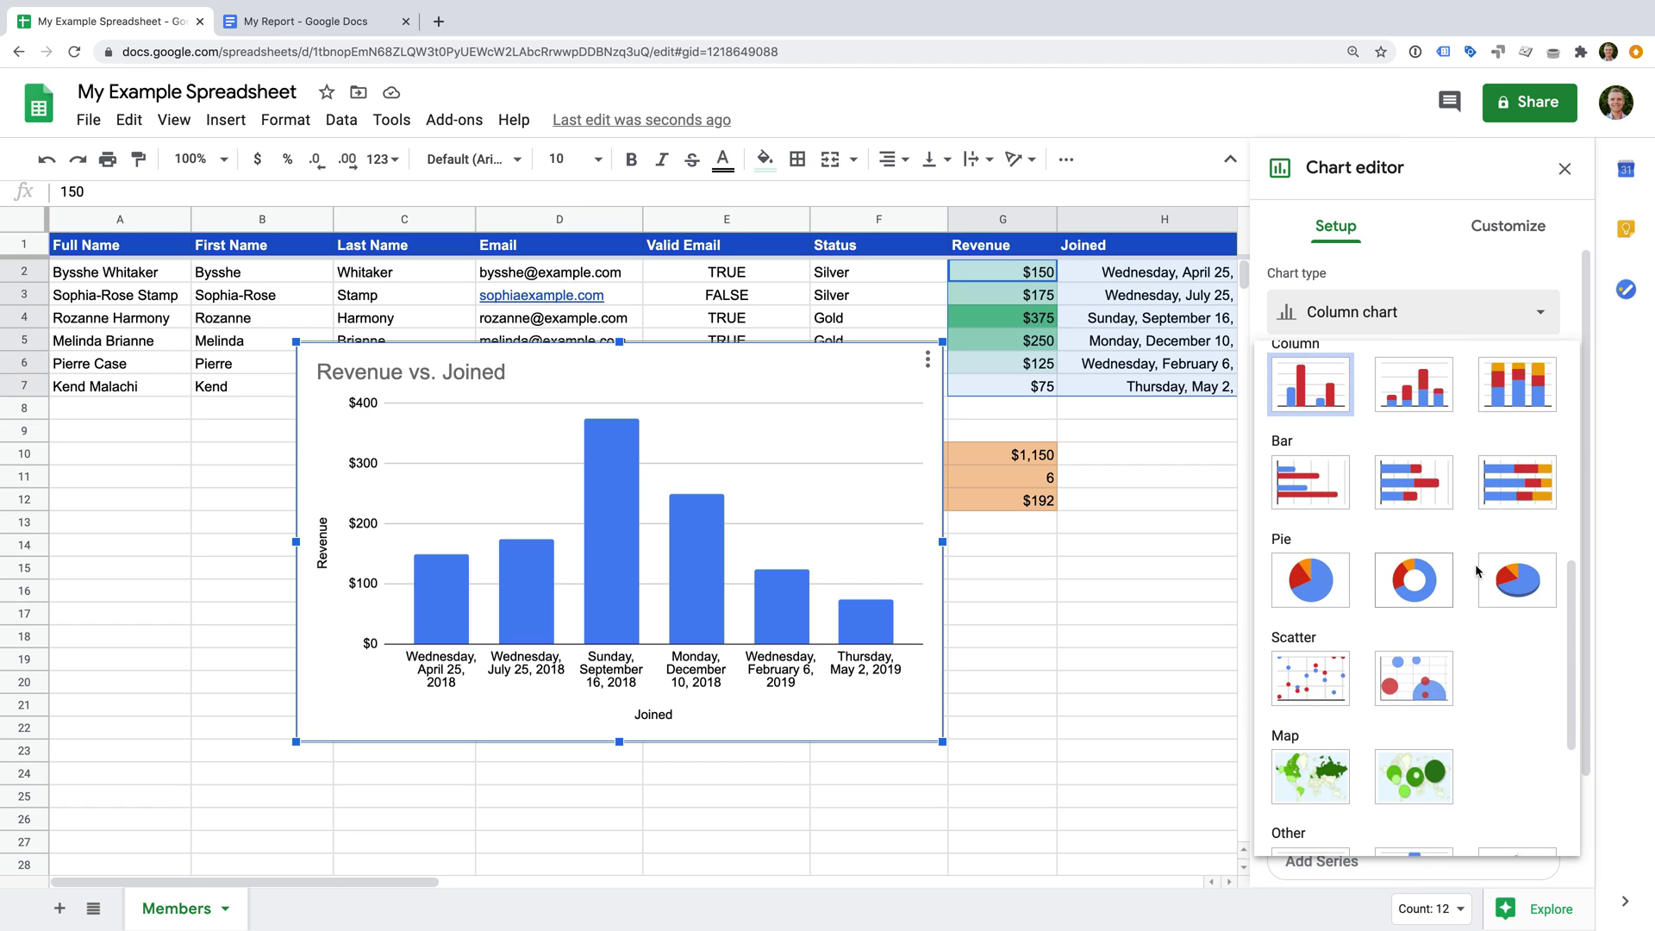
scroll(1474, 566, "up", 3)
scroll(1472, 562, "up", 2)
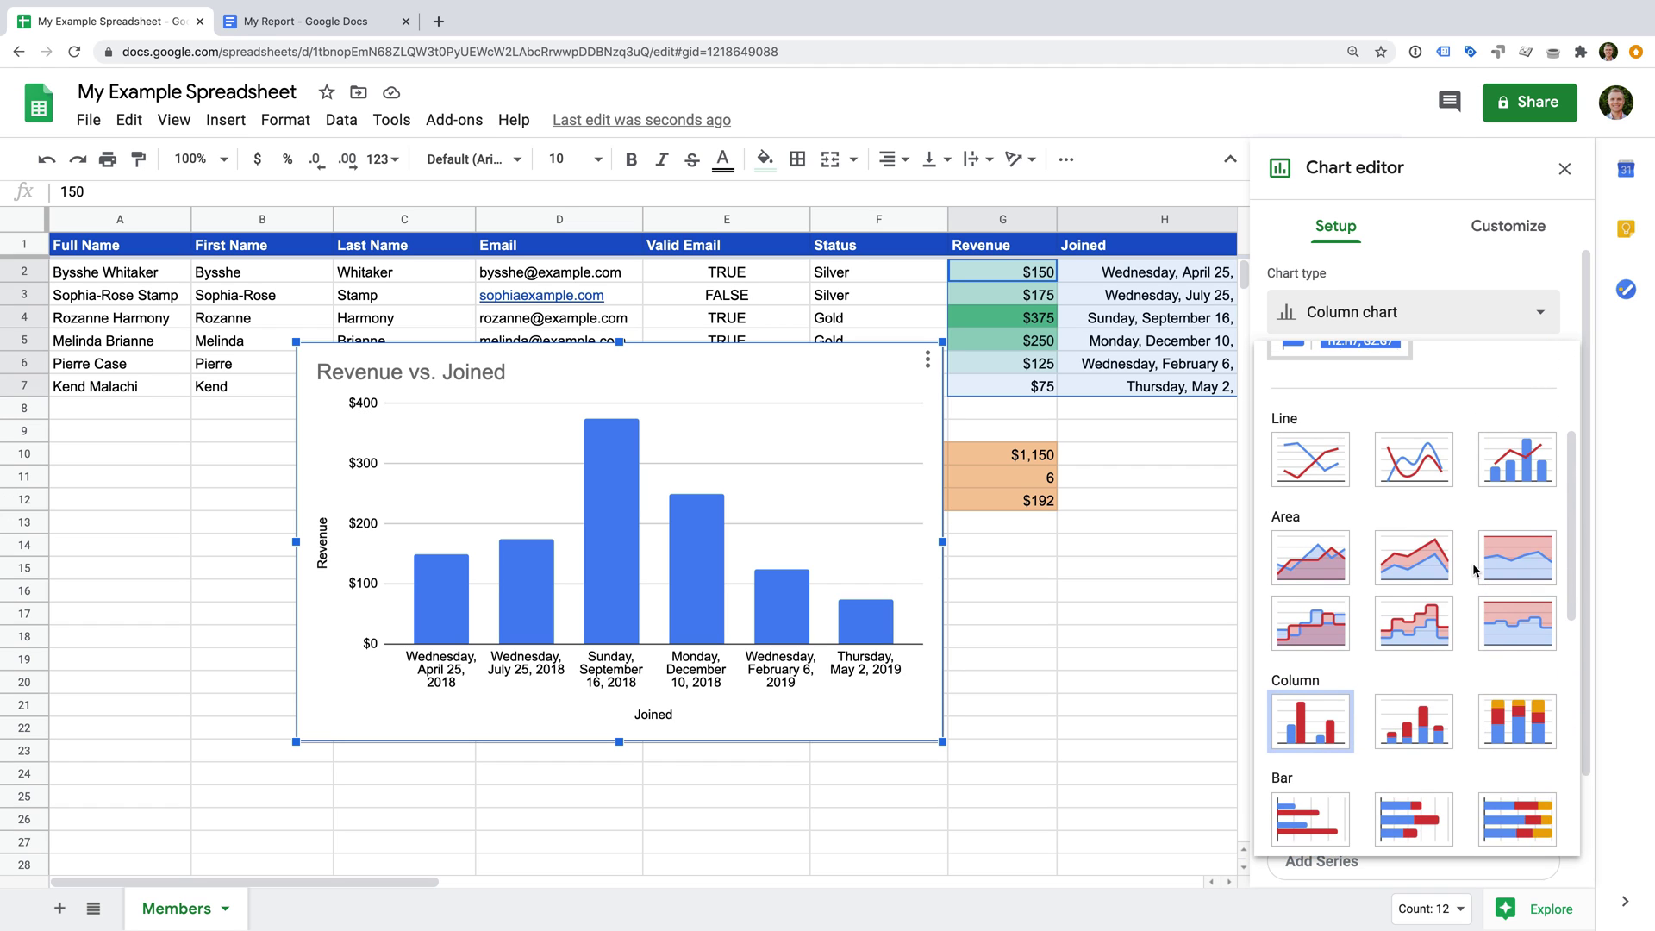
left_click(1414, 460)
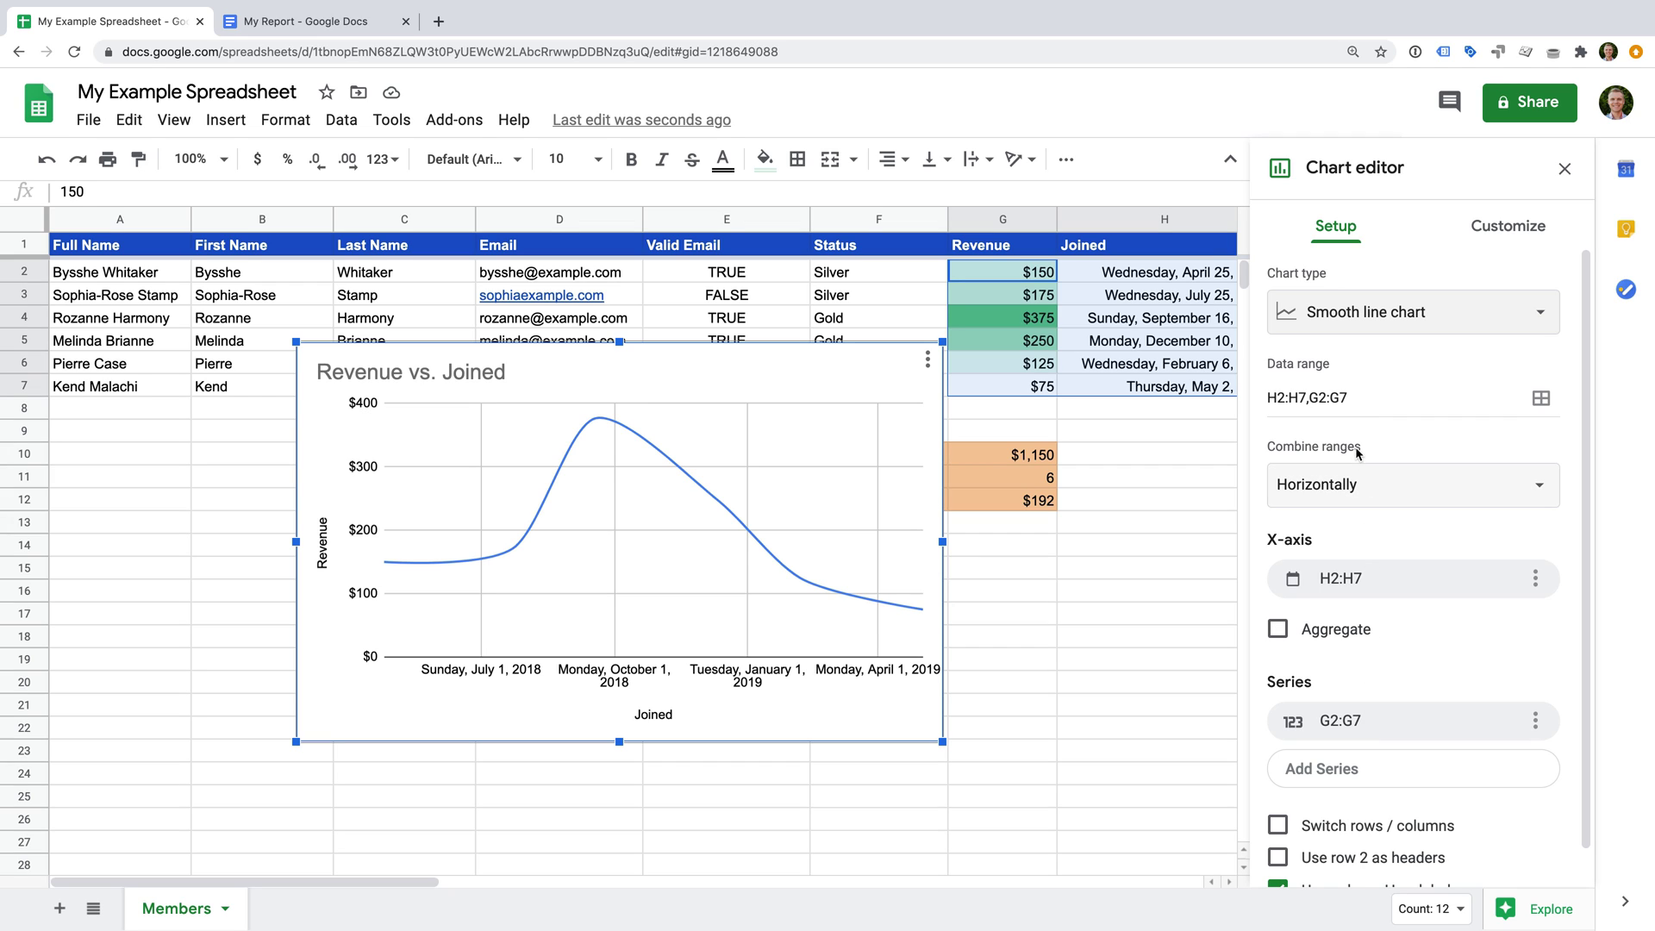
left_click_drag(1350, 399, 1267, 398)
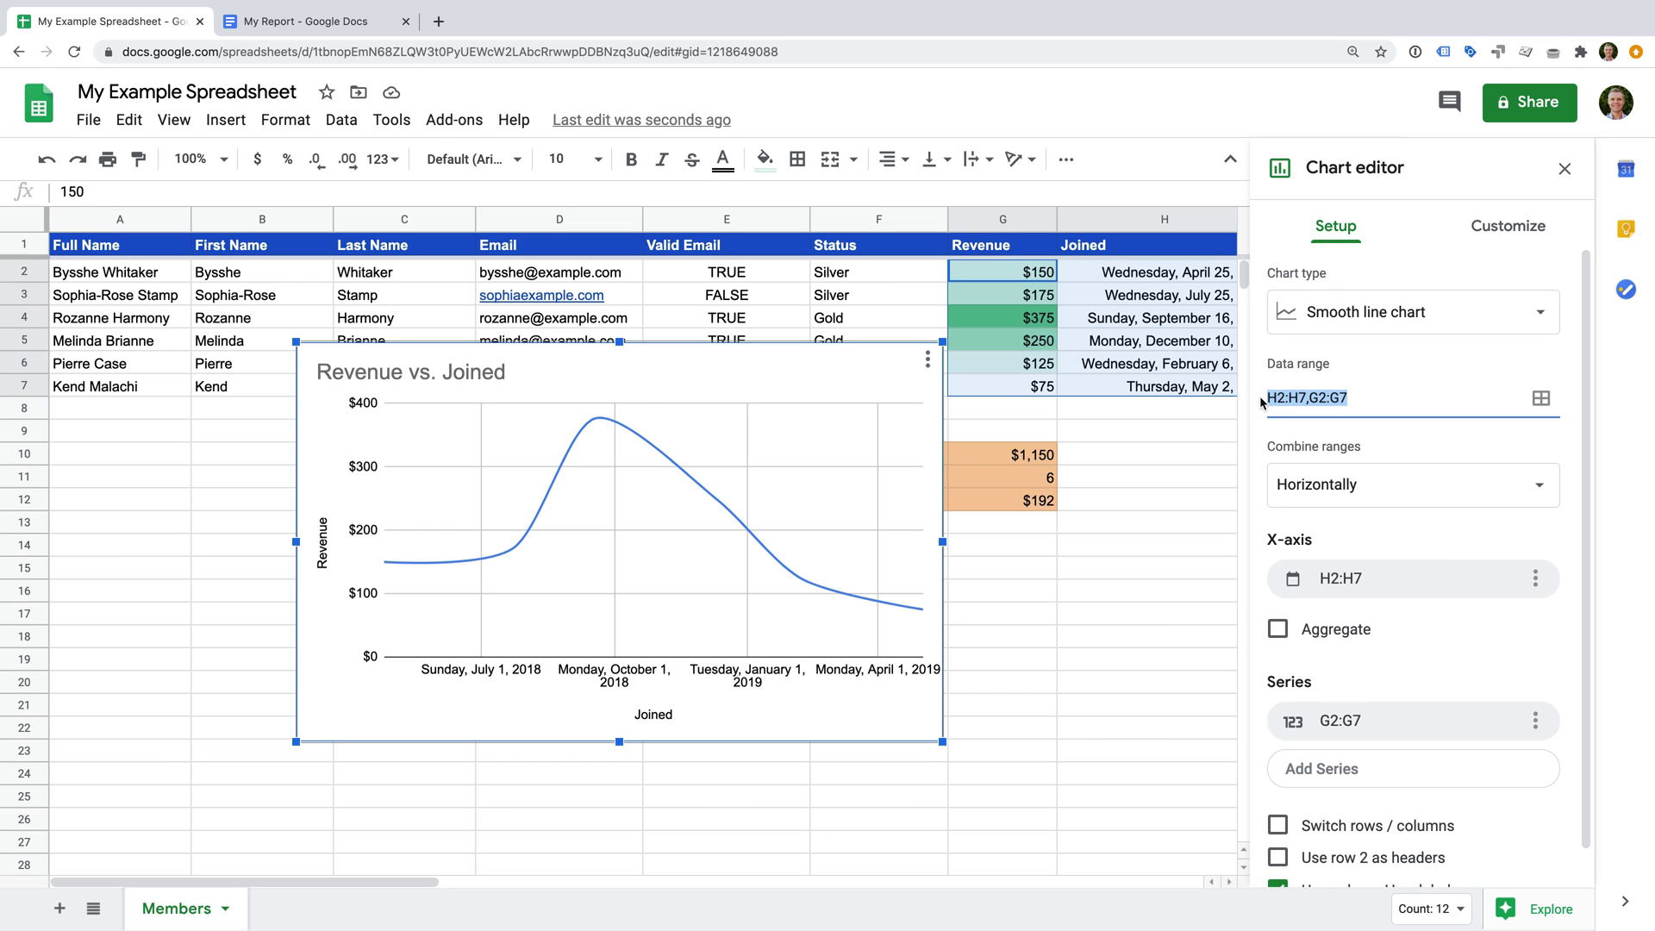
Change the chart title to "Revenue by date" in the chart's title settings
left_click(1497, 232)
left_click(1497, 229)
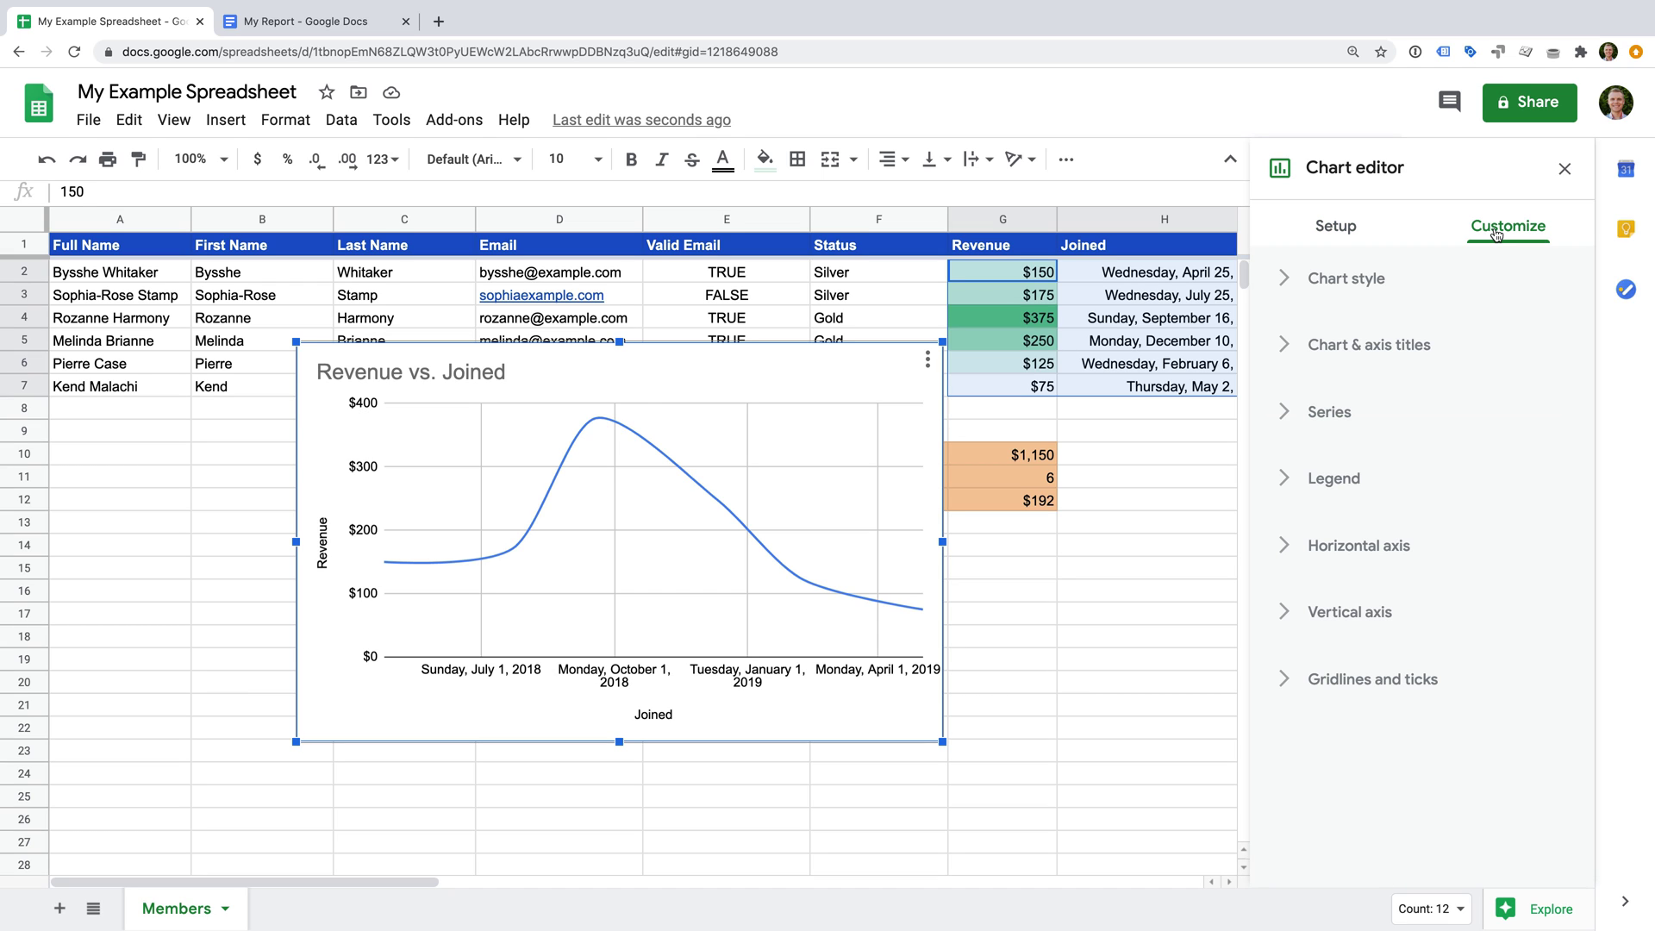
left_click(1443, 357)
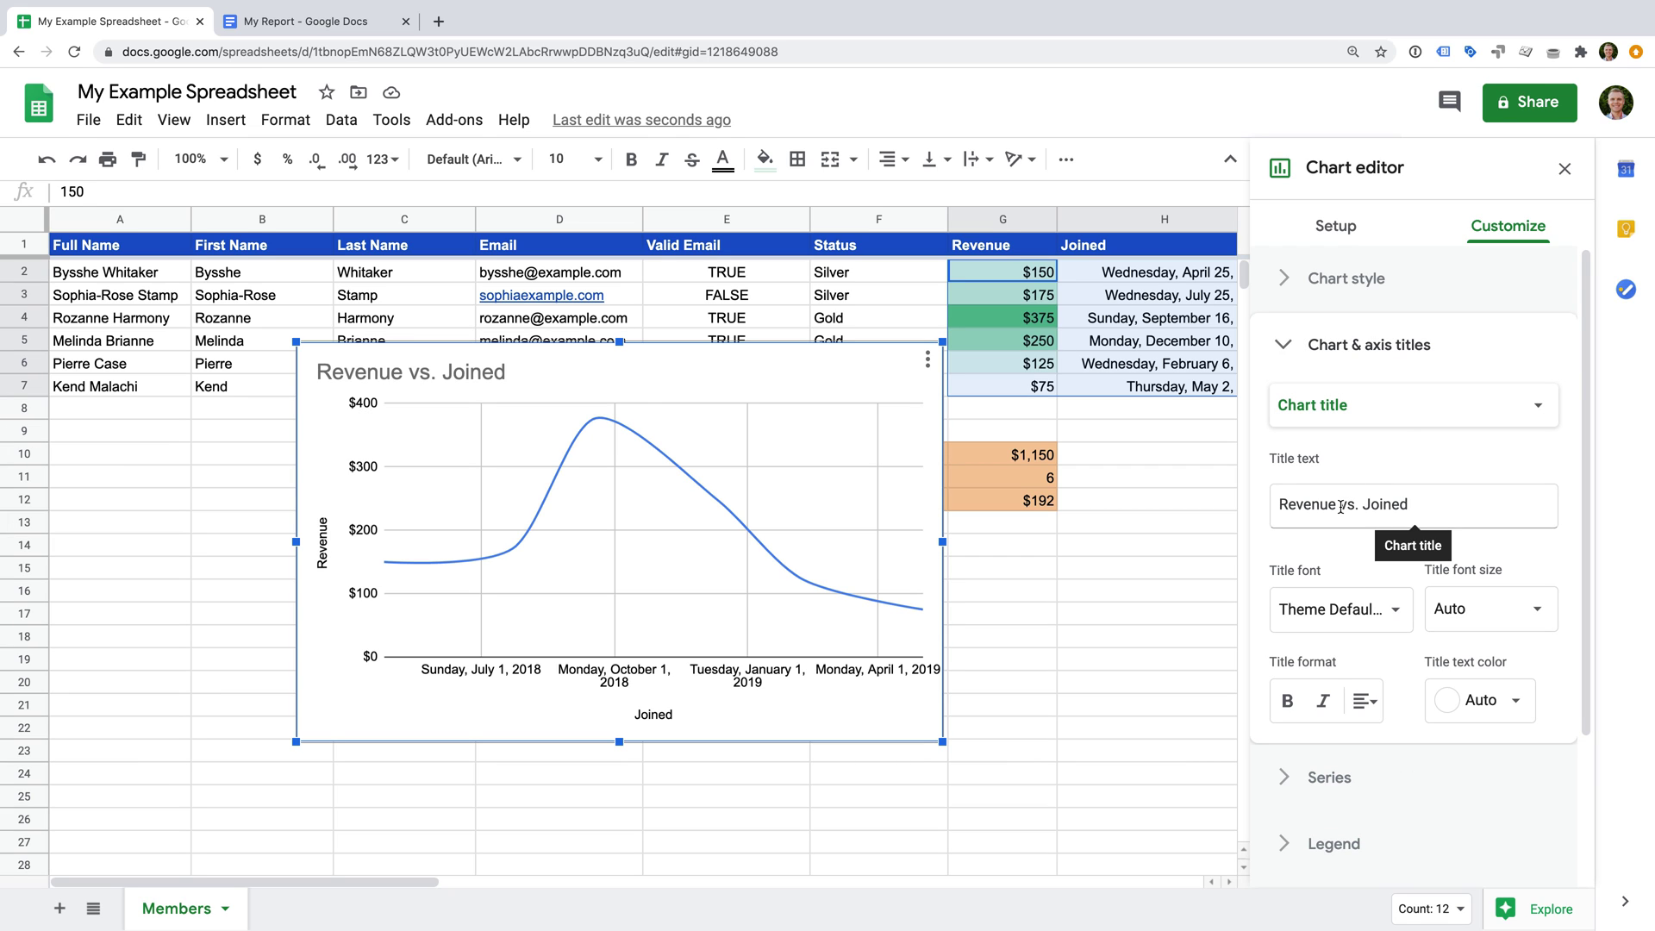
left_click_drag(1341, 507, 1446, 504)
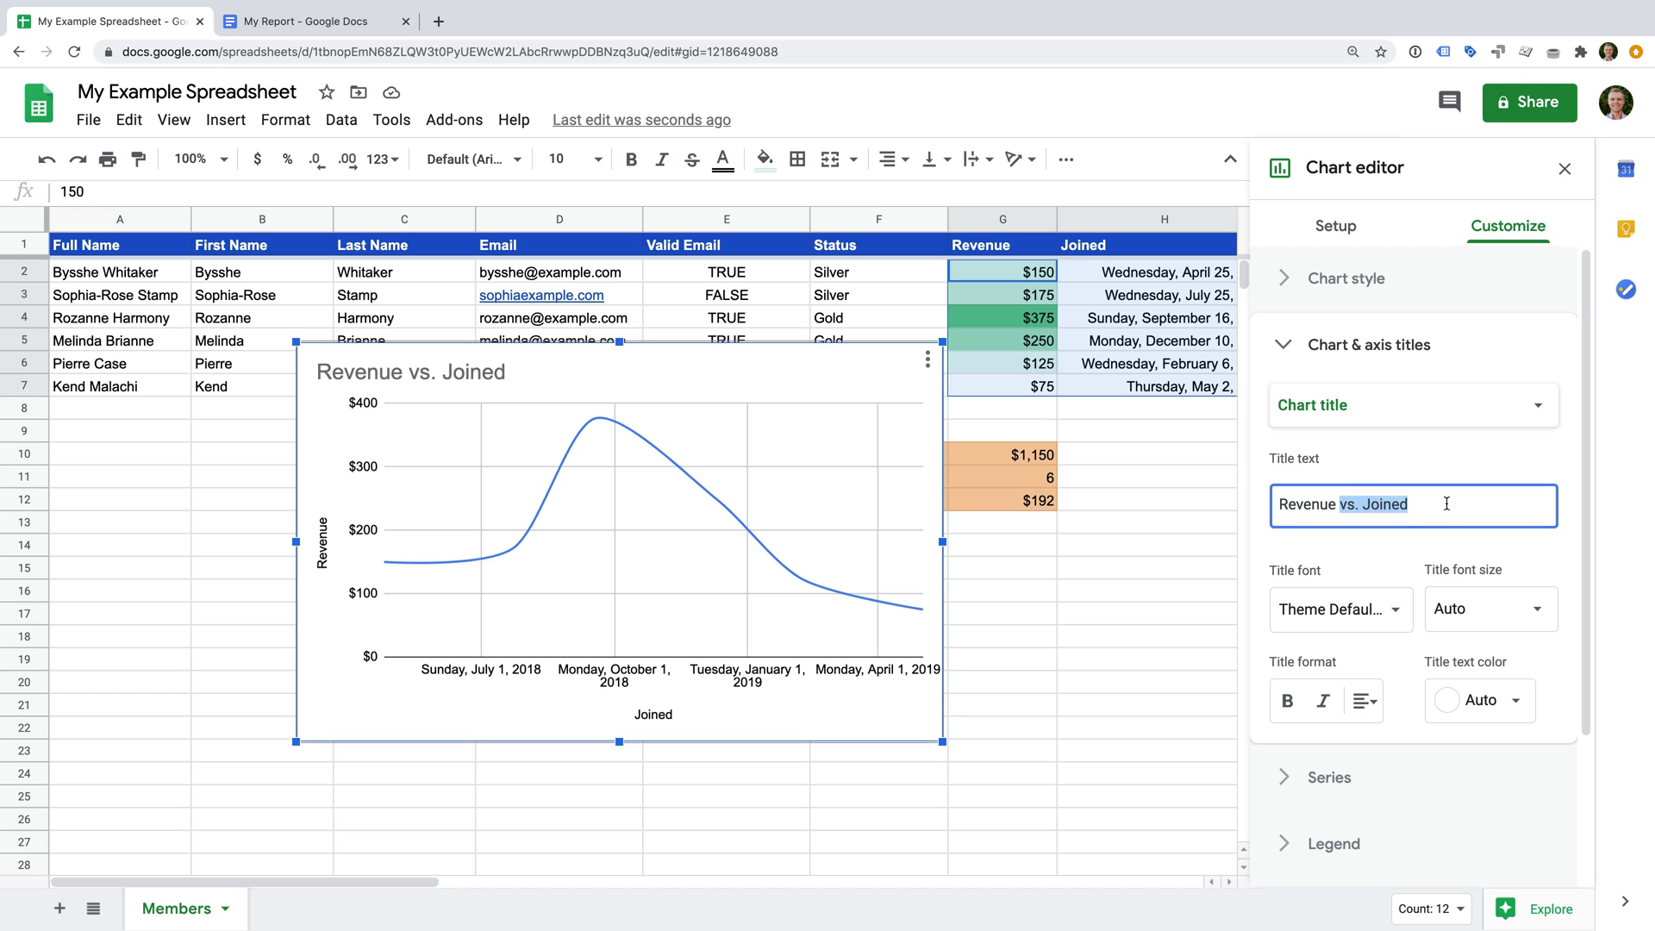
type("by date")
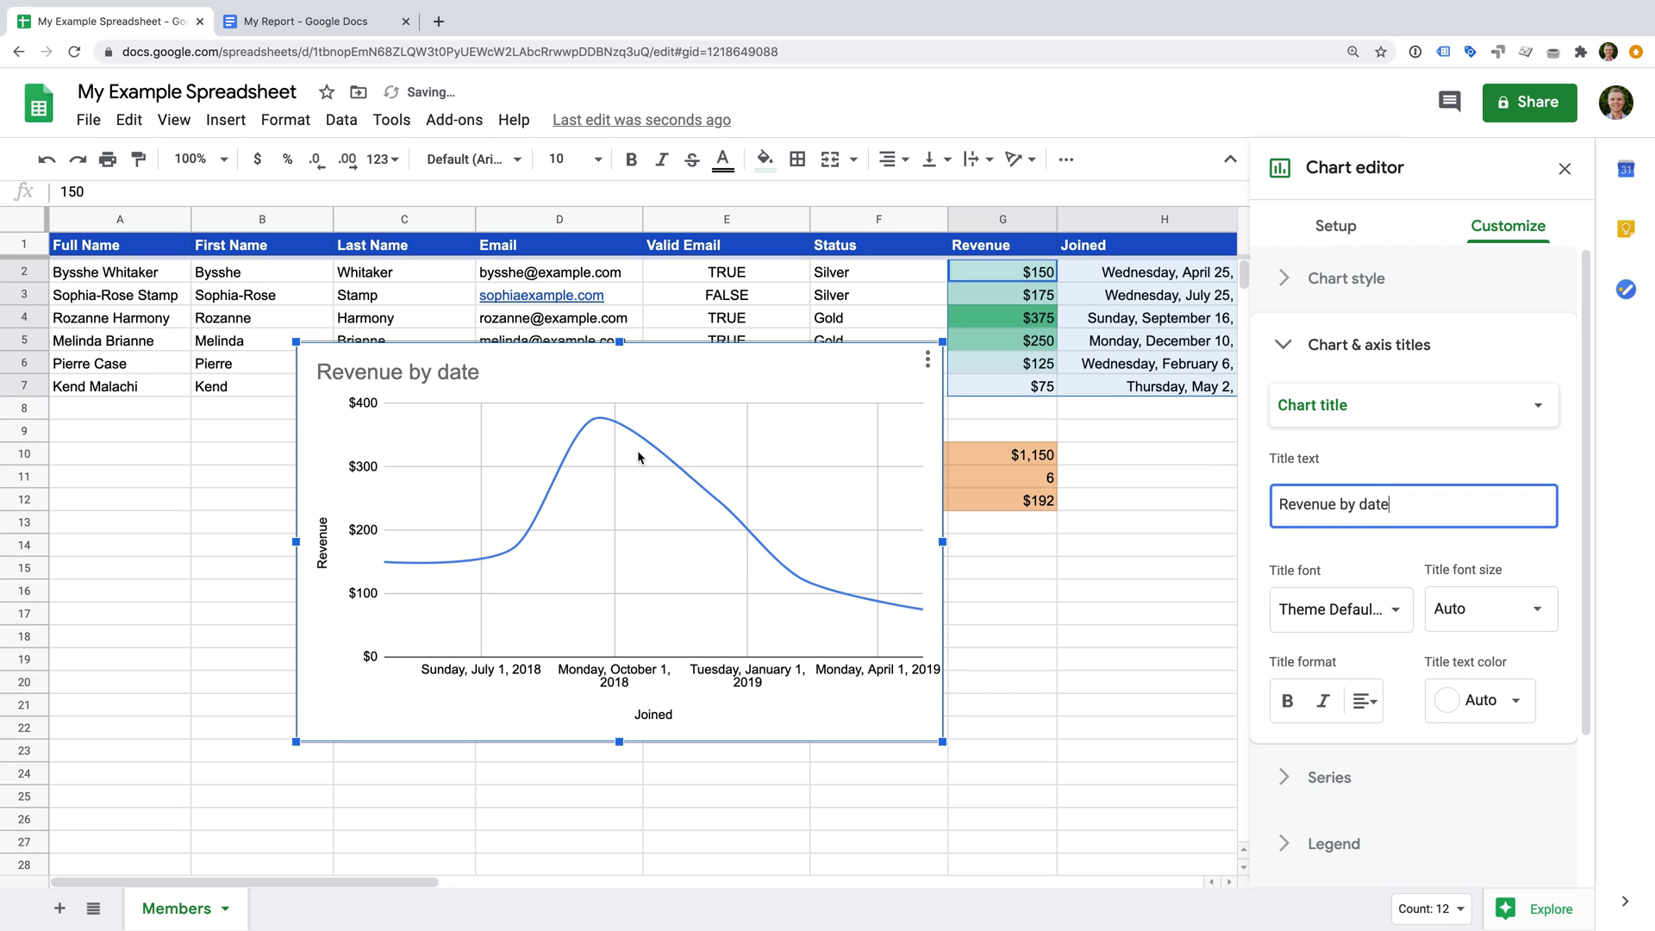
Delete the last word of the chart title directly on the chart and re-enter it as "date"
left_click(463, 378)
left_click(462, 376)
left_click_drag(437, 374, 521, 376)
key("BackSpace")
type("date")
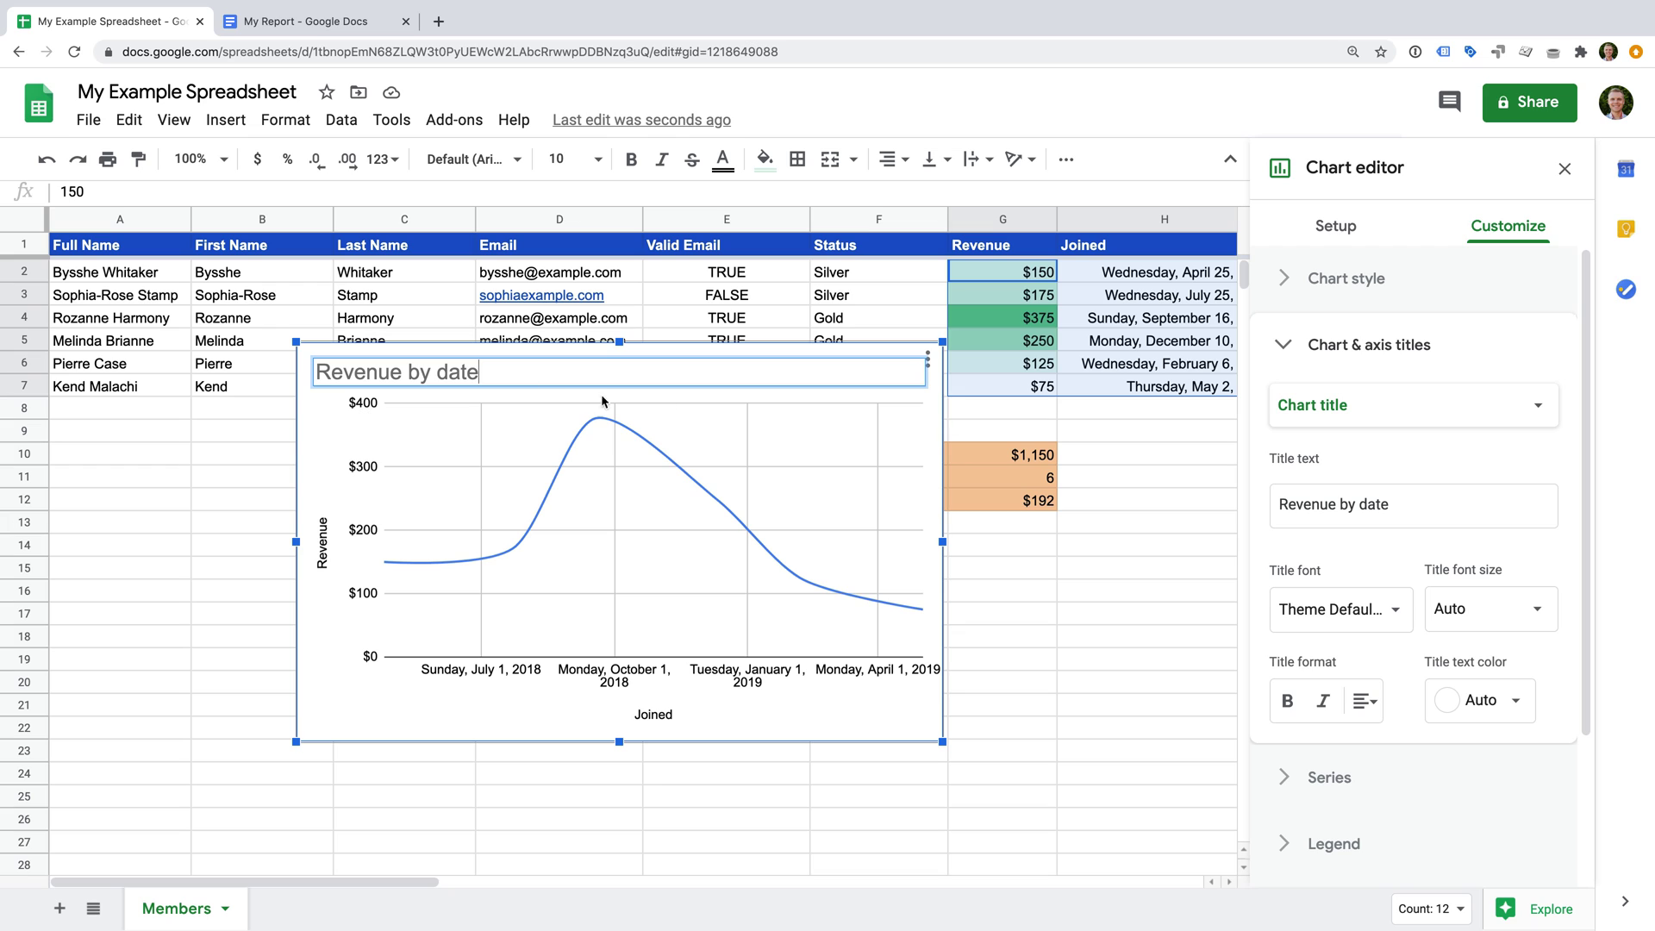
Make the chart title bold and set its text color to light gray
left_click(1286, 703)
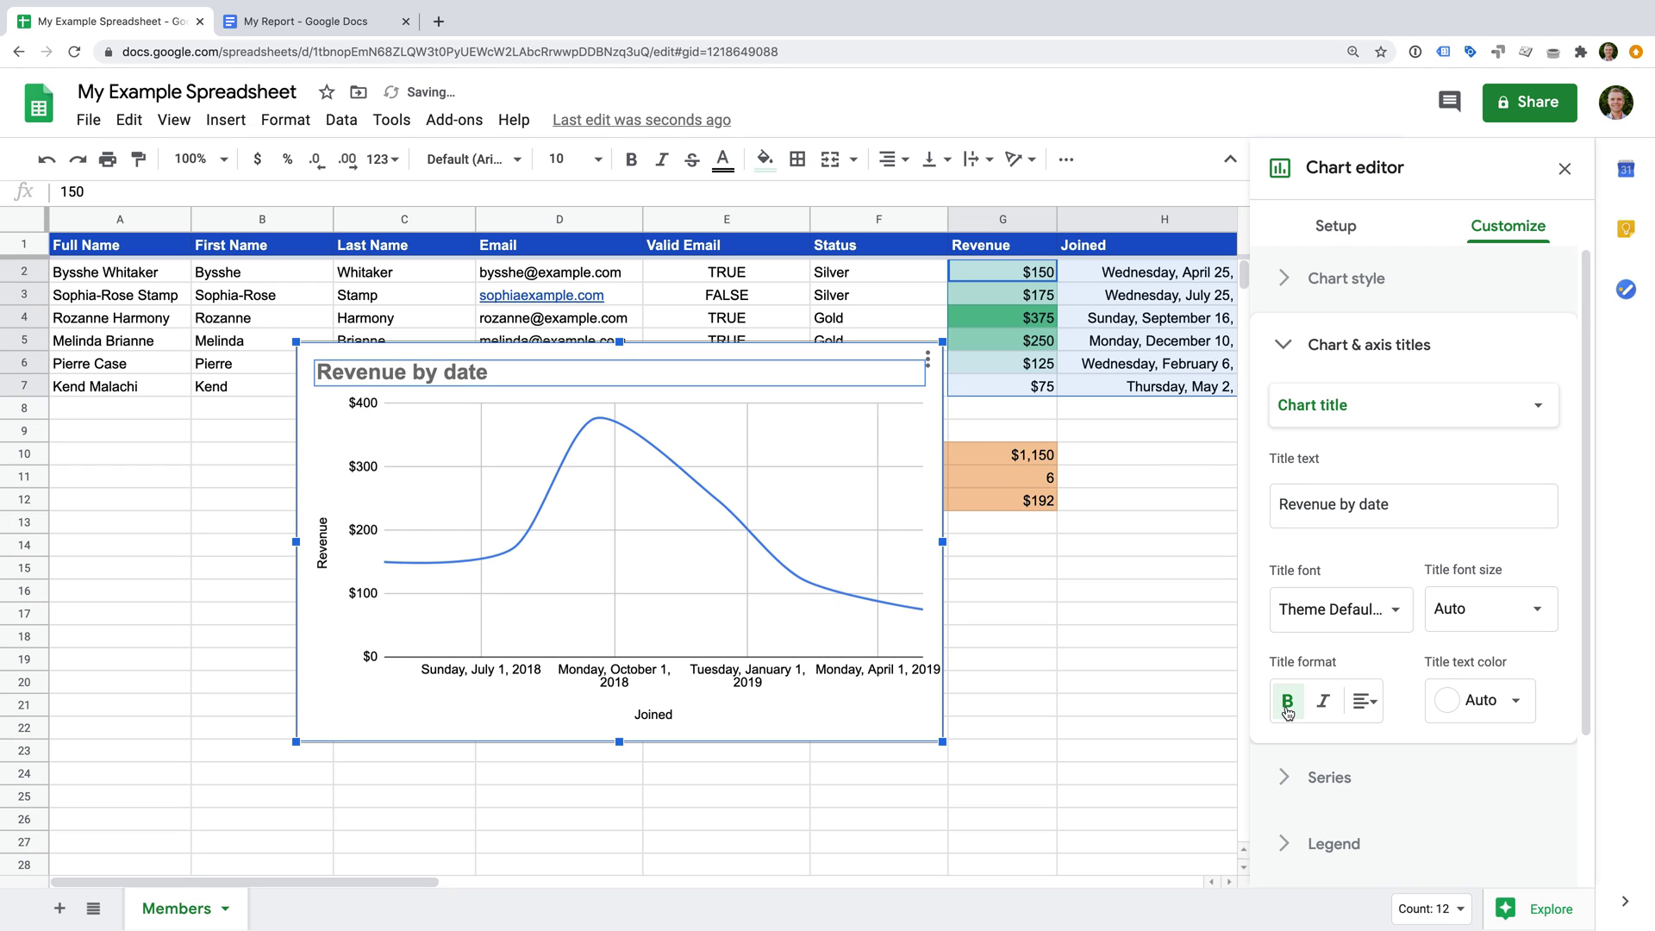
left_click(1475, 702)
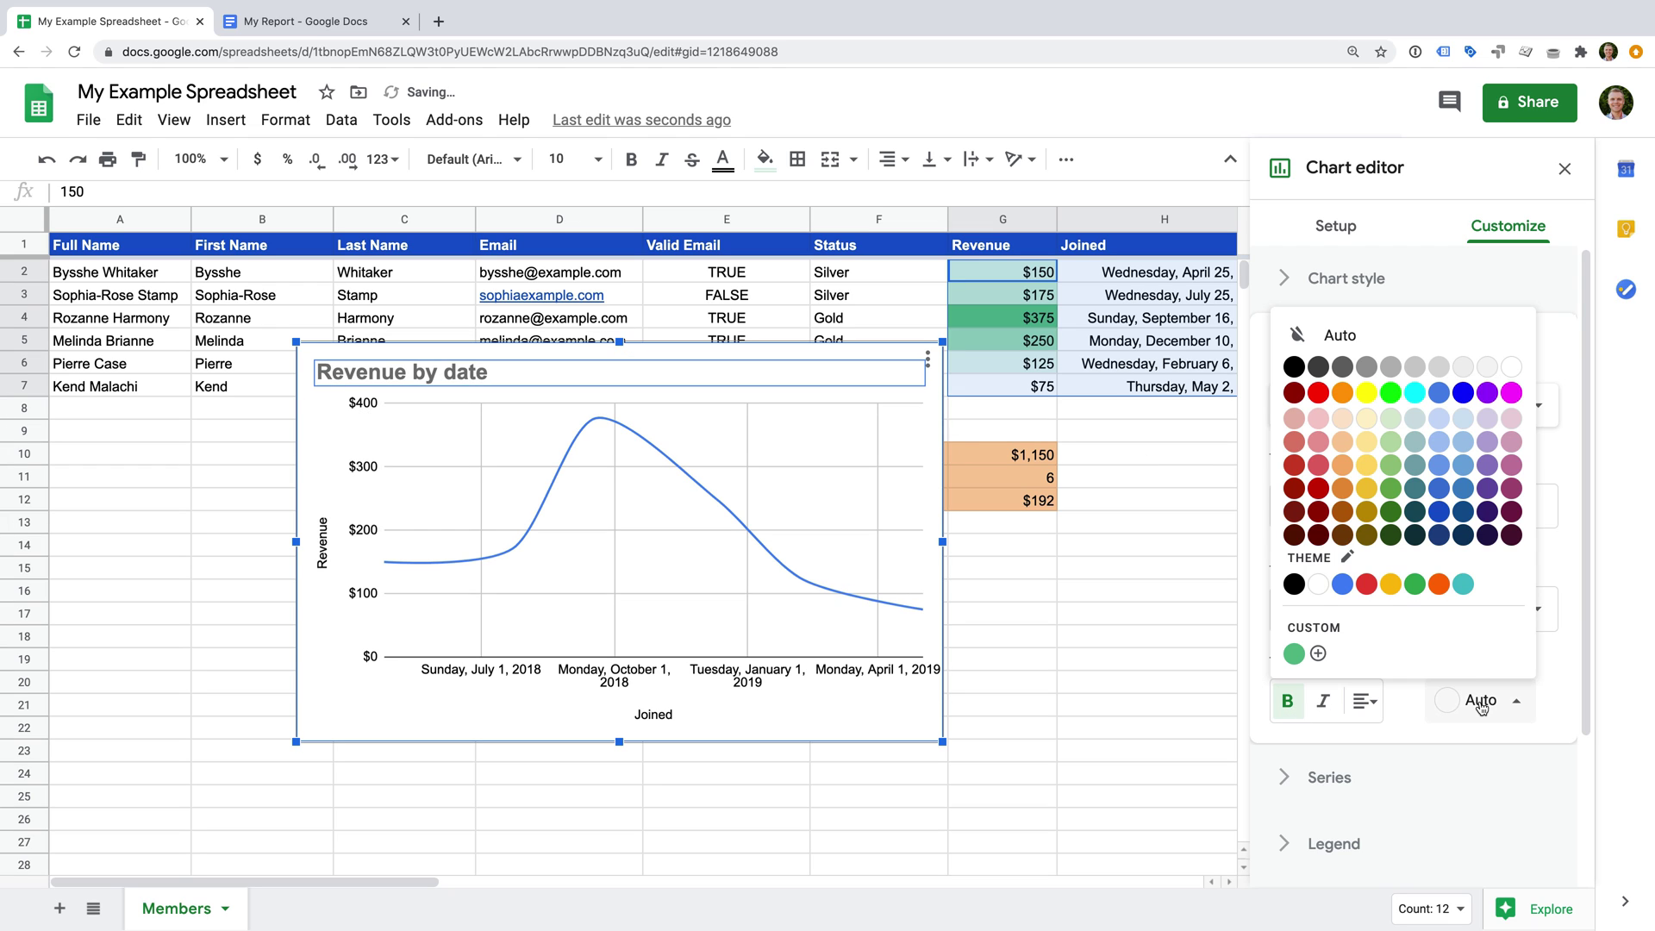
left_click(1438, 366)
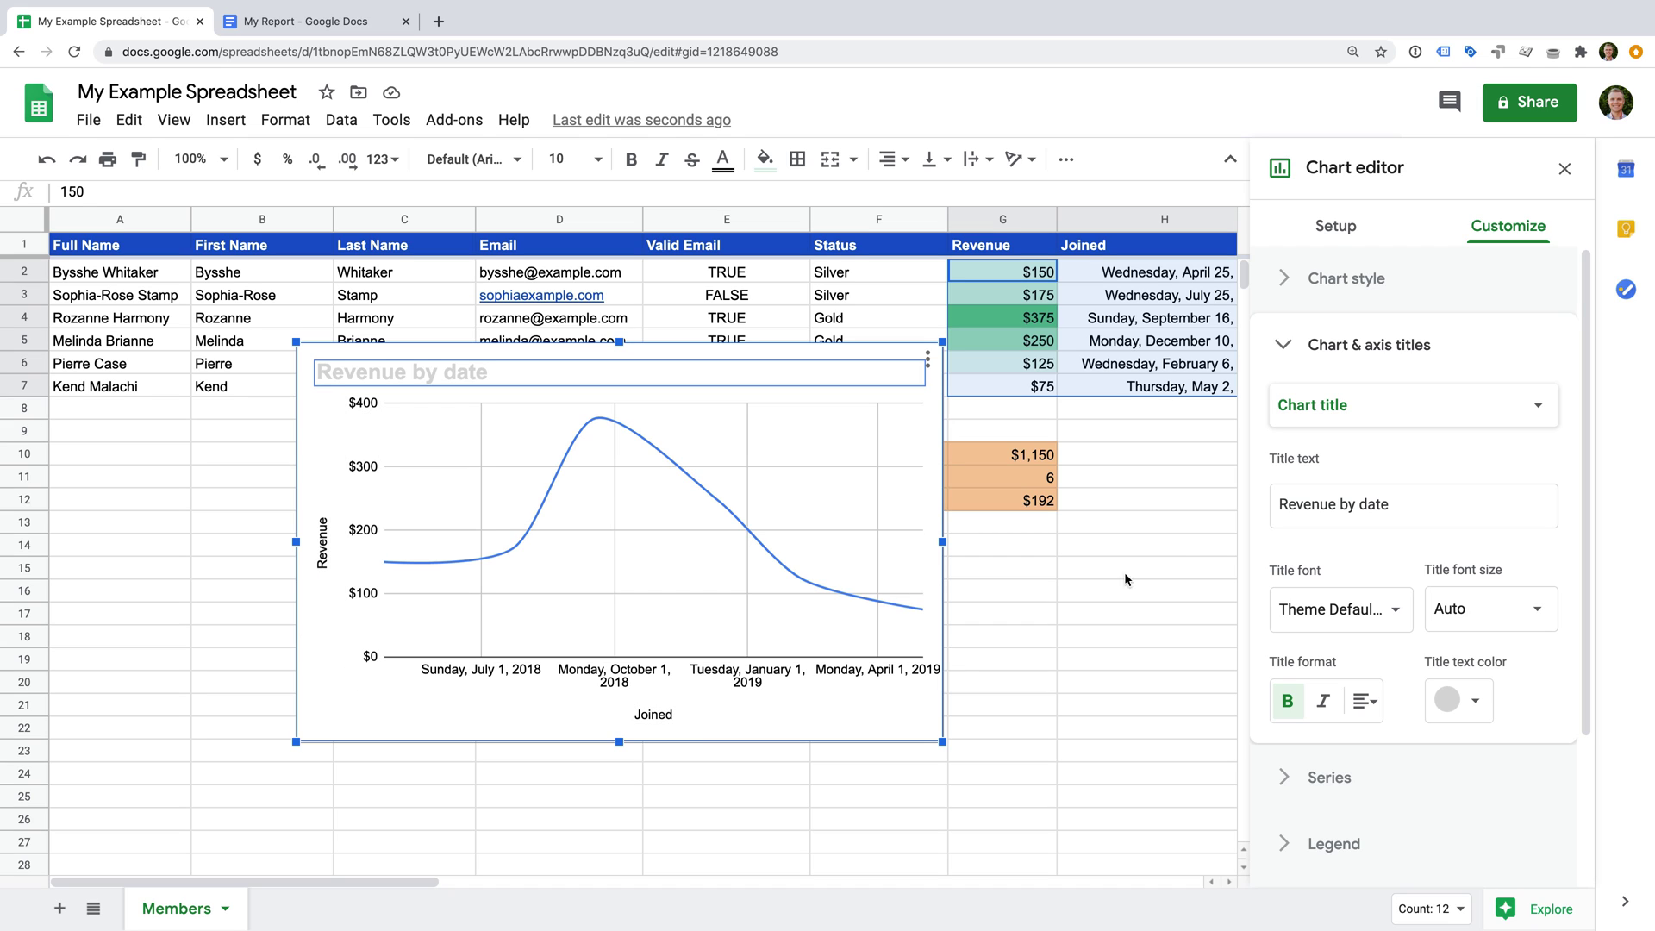
Remove the horizontal axis title "Joined" from the chart
left_click(1391, 412)
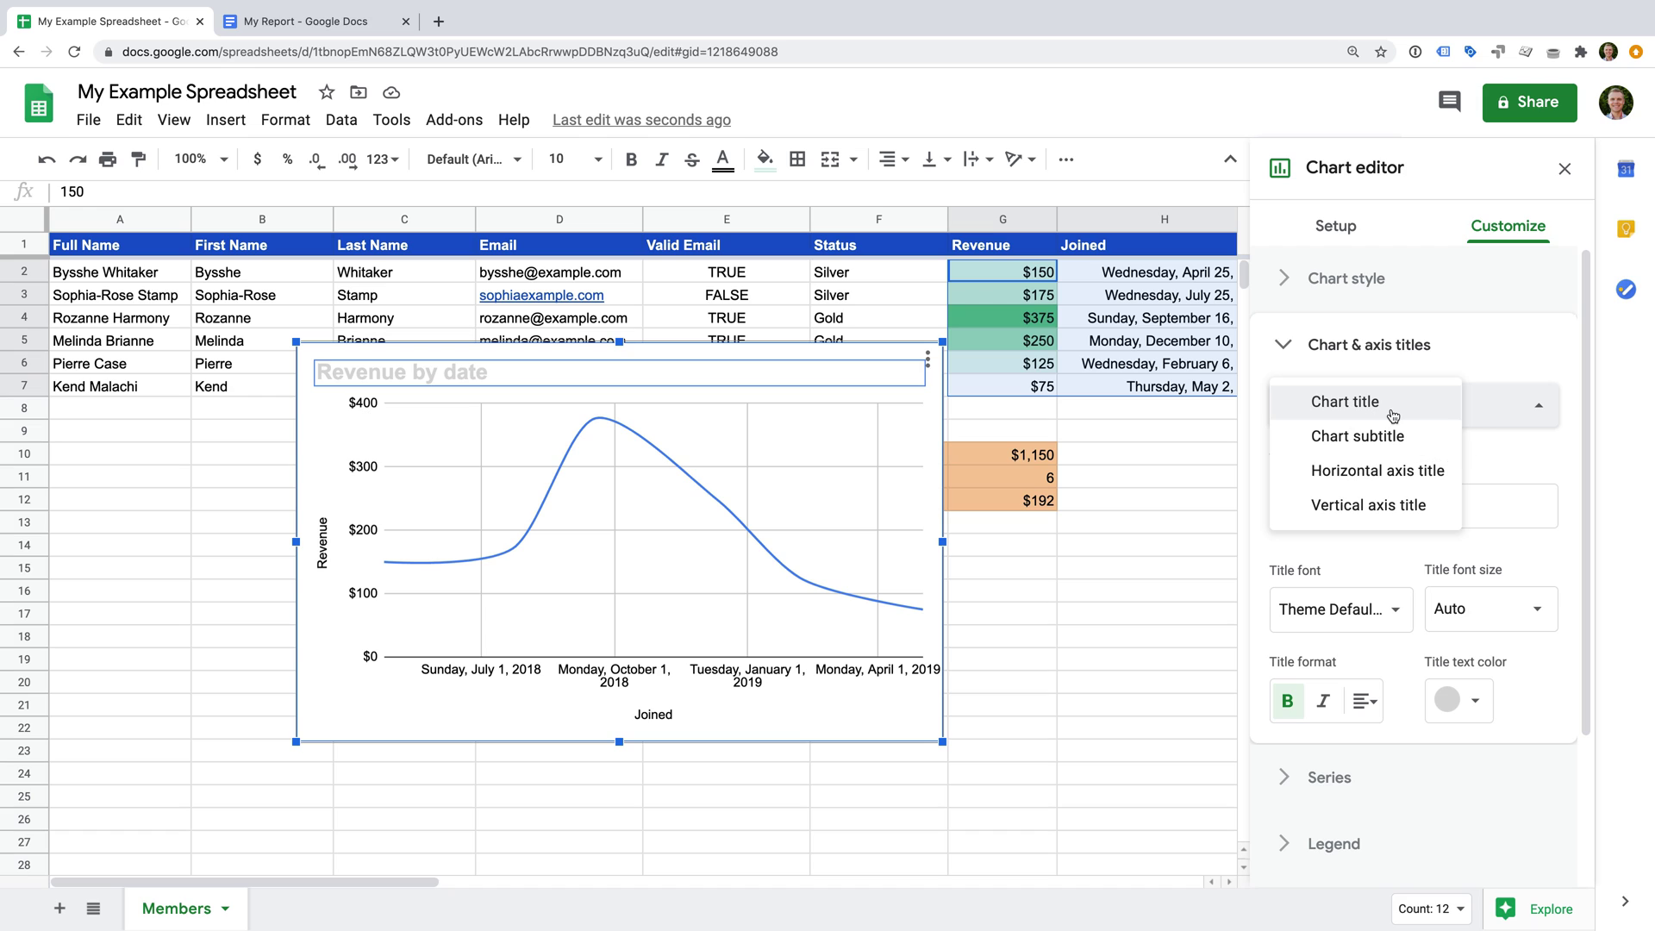
left_click(1428, 474)
left_click_drag(1331, 498, 1267, 499)
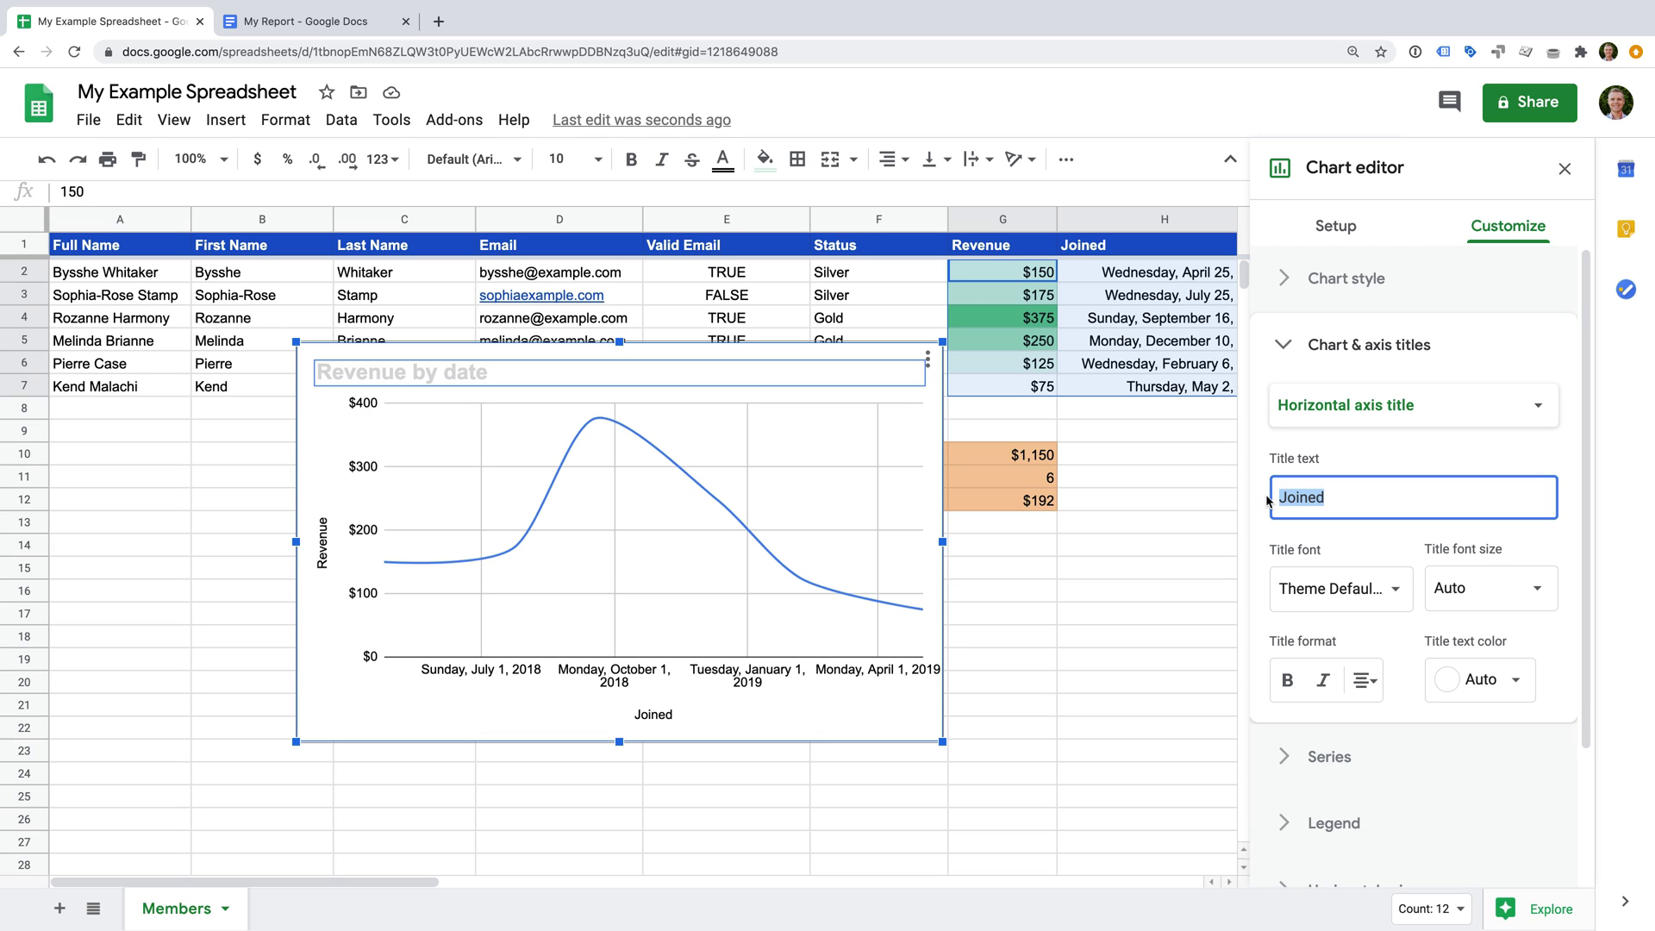
key("BackSpace")
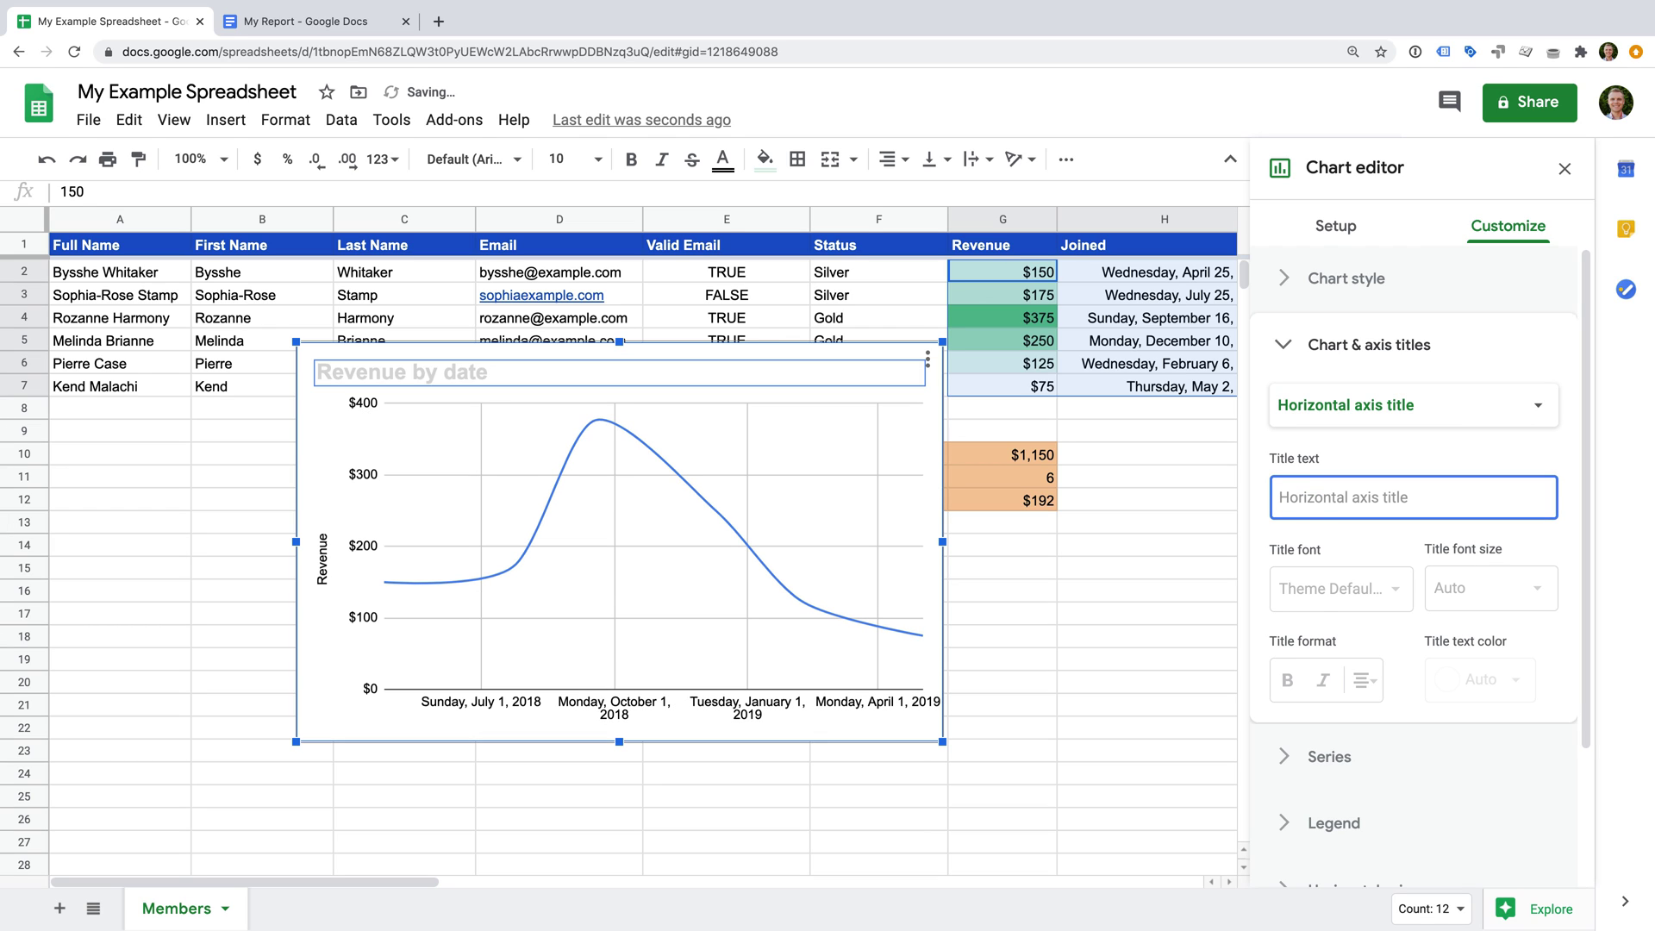
Clear the vertical axis title "Revenue" from the chart
left_click(1460, 407)
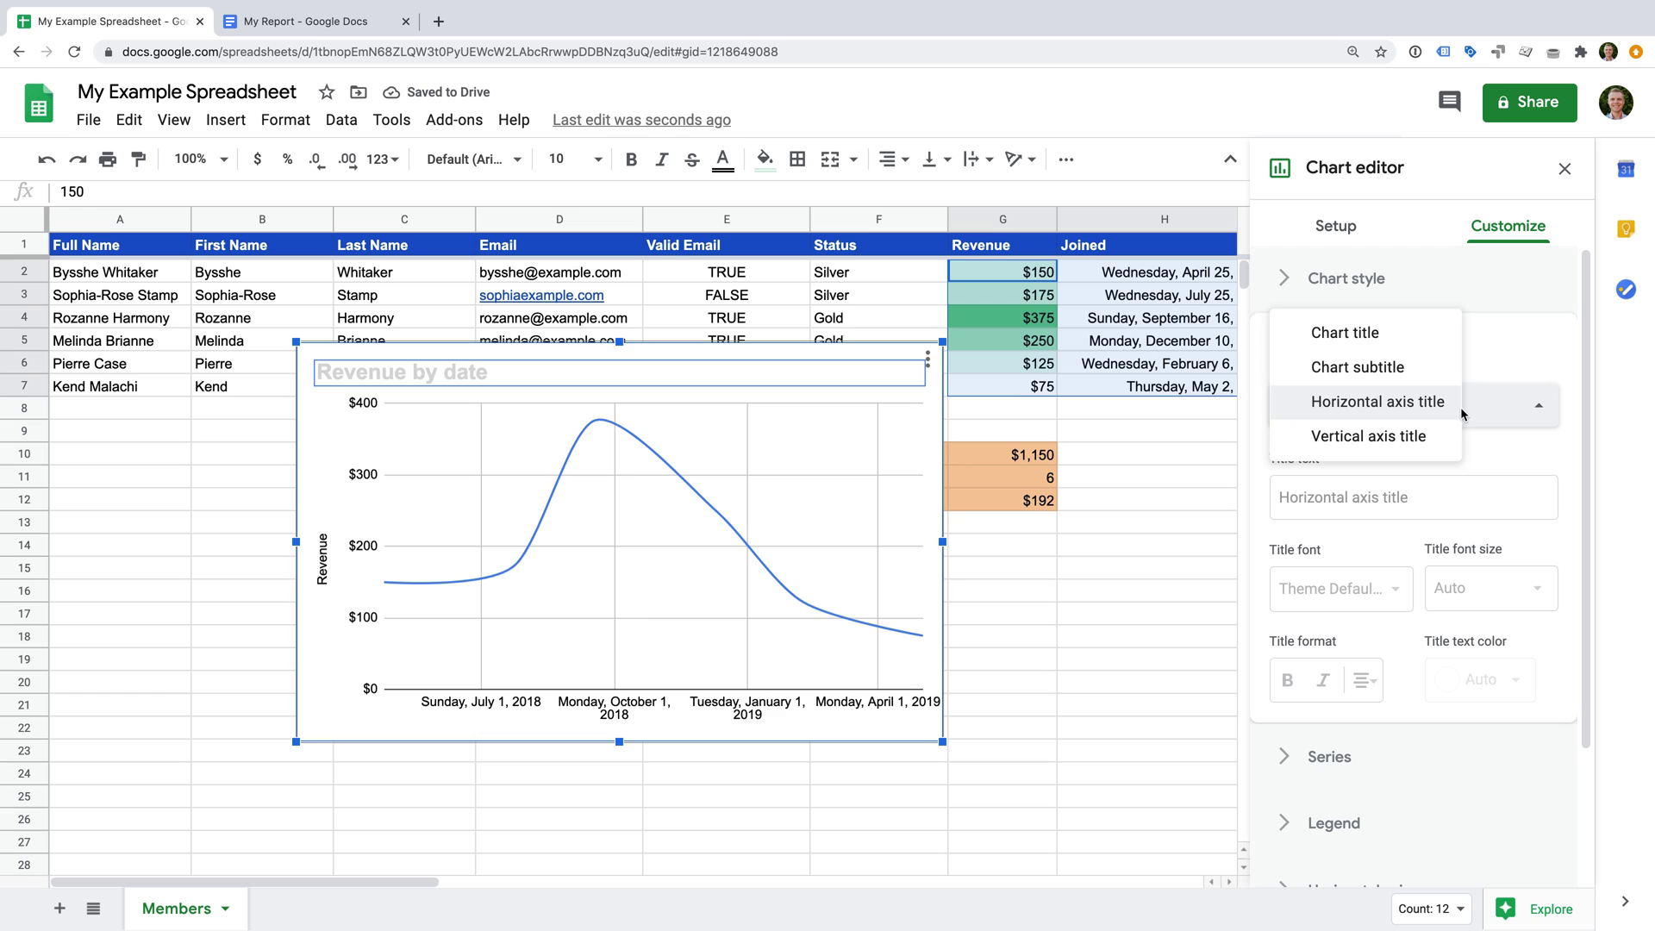
left_click(1451, 438)
left_click_drag(1337, 497, 1261, 496)
key("BackSpace")
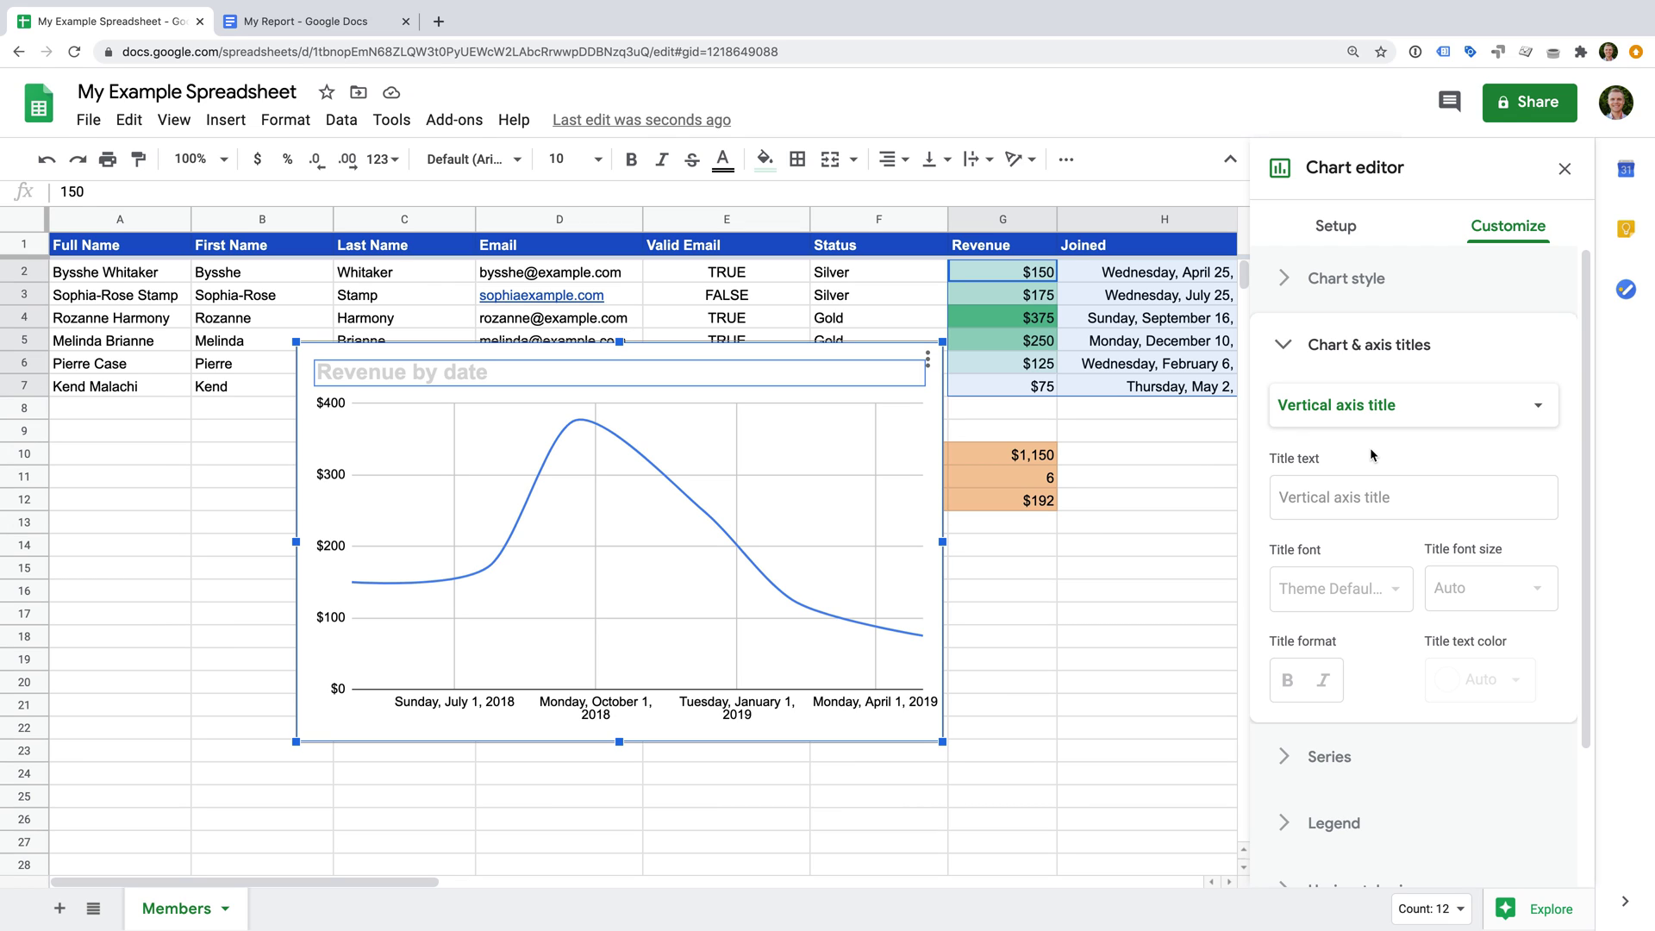
Set the Line 1 series color to dark orange and its line thickness to 4px
left_click(1349, 762)
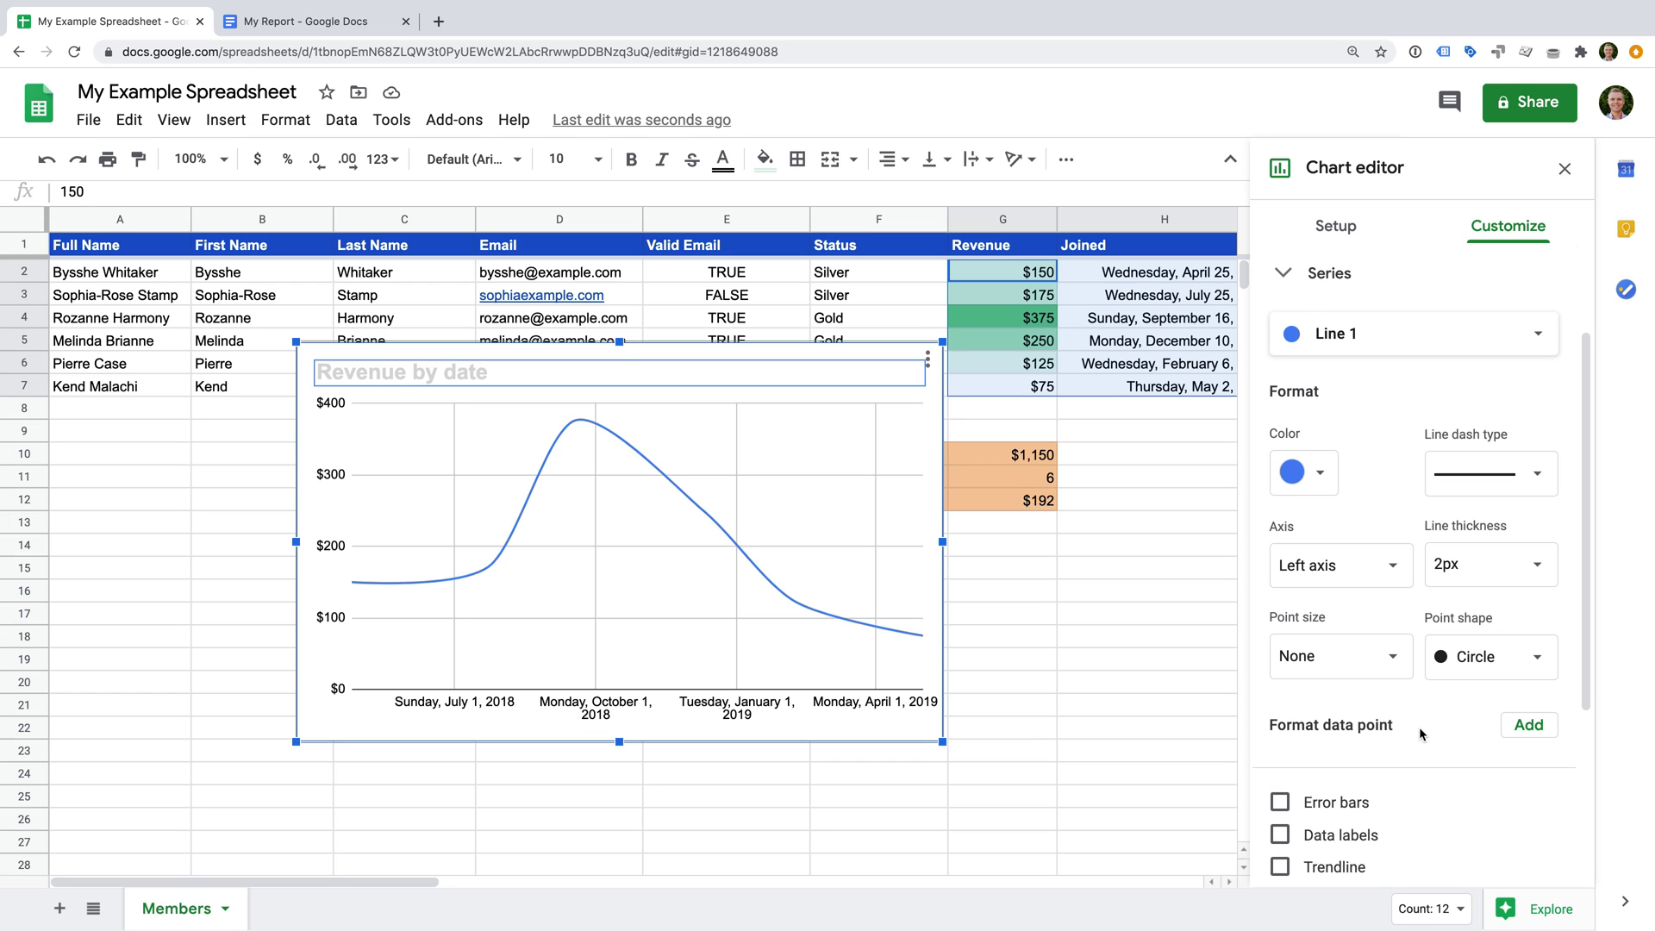
left_click(1320, 474)
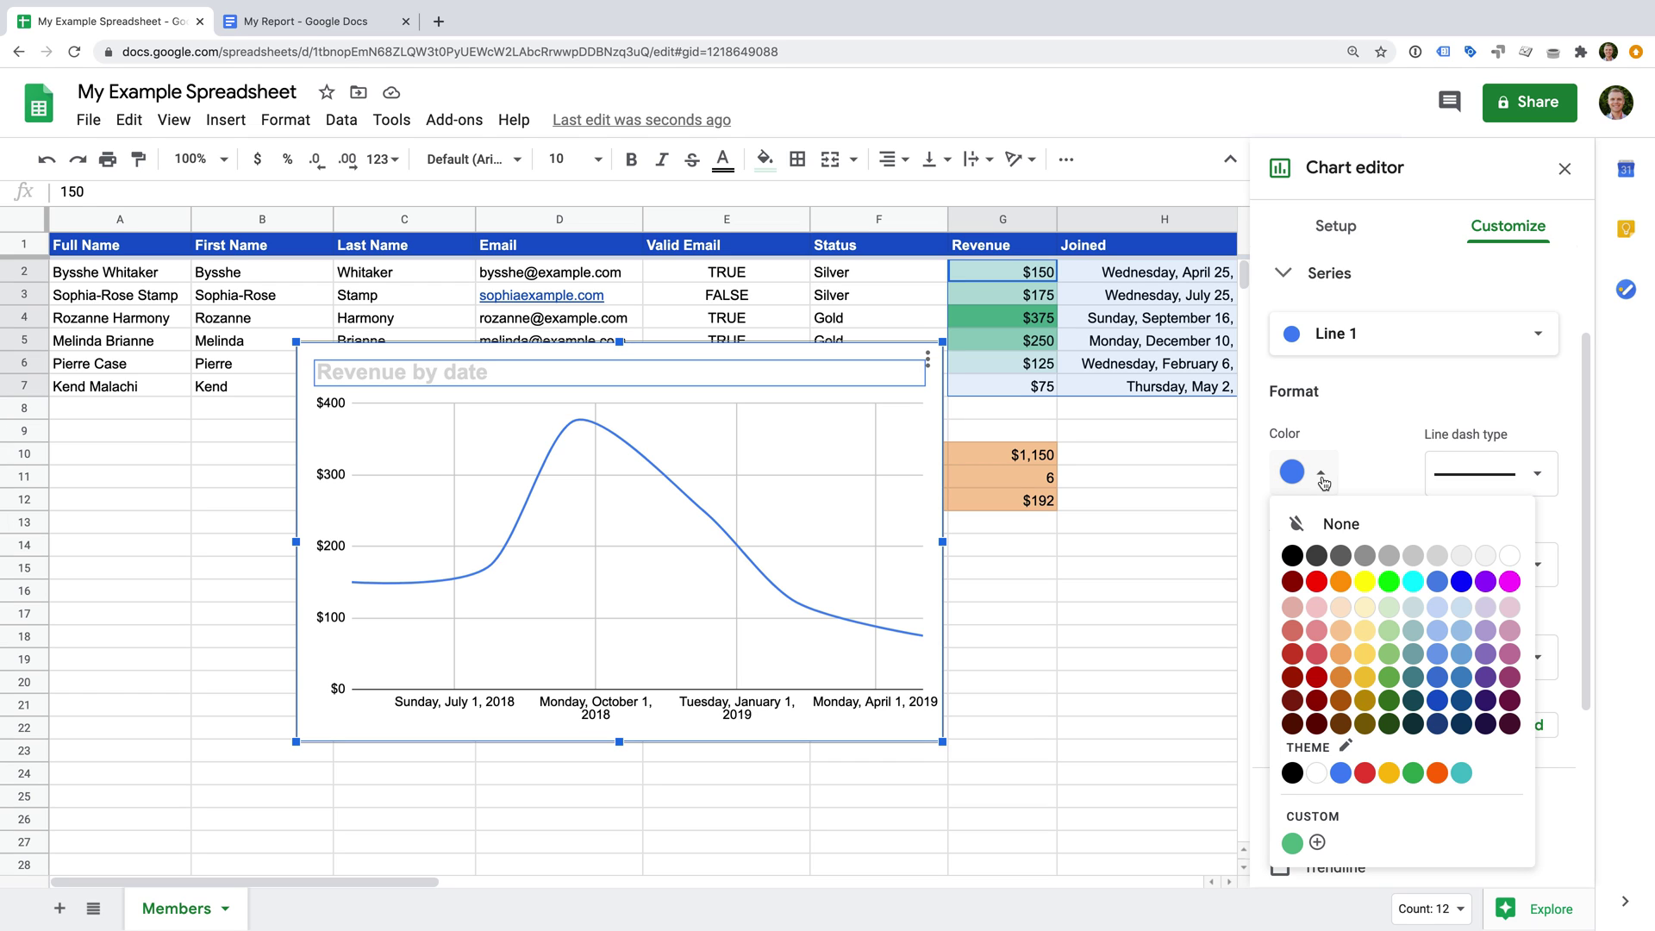
left_click(1341, 677)
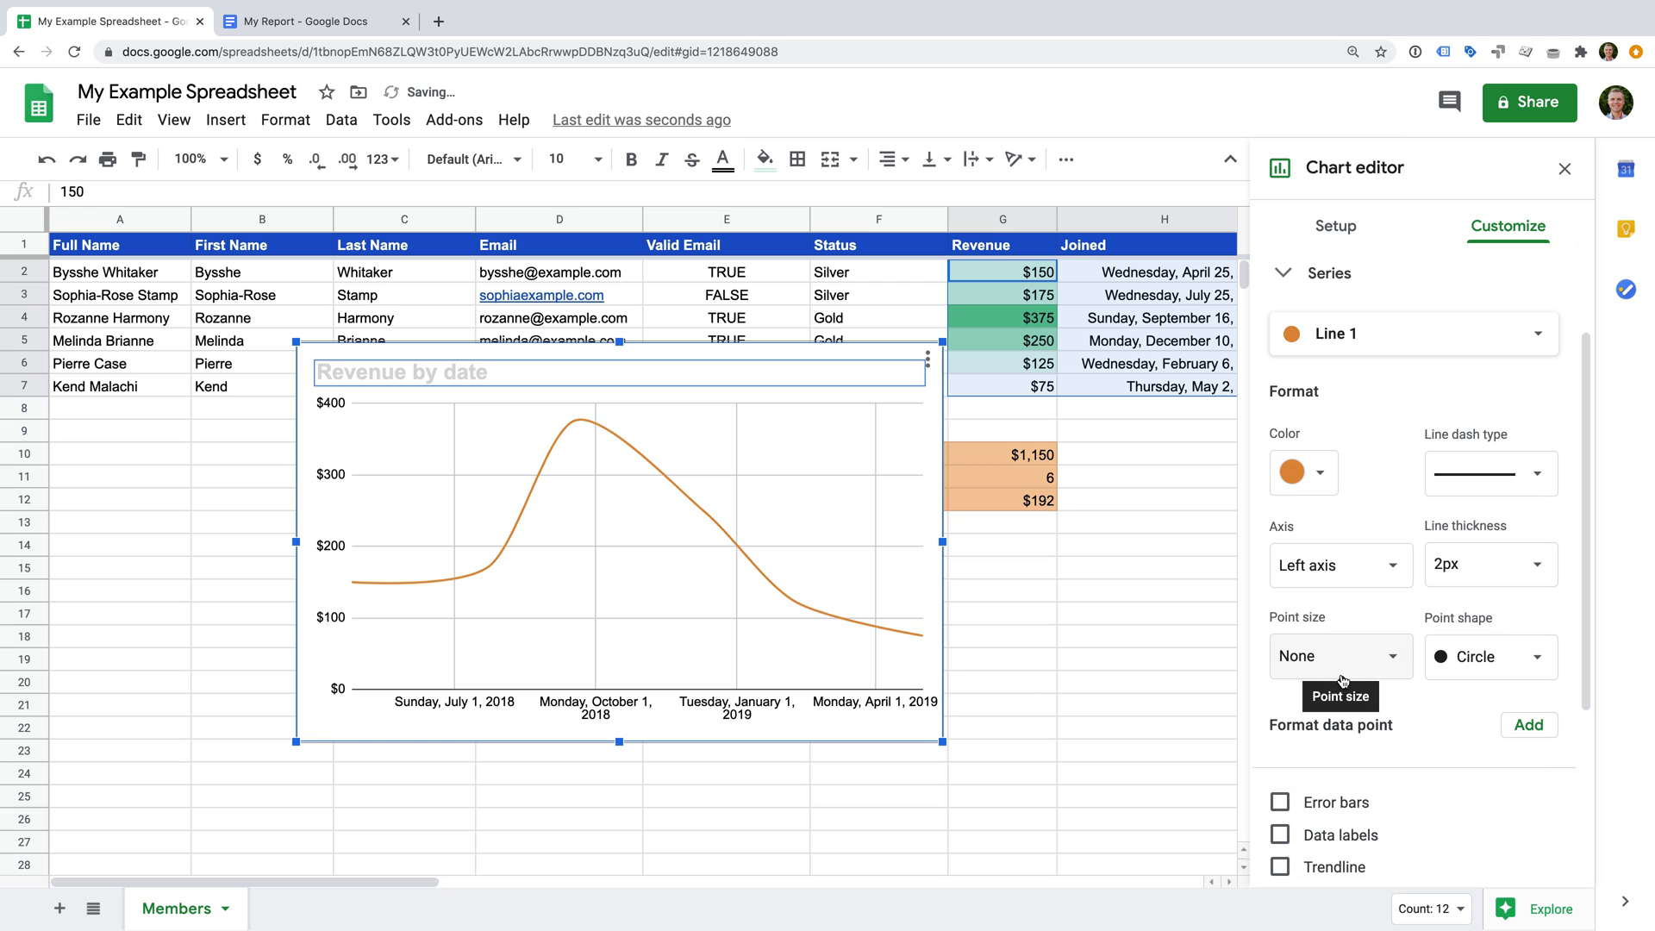
left_click(1523, 564)
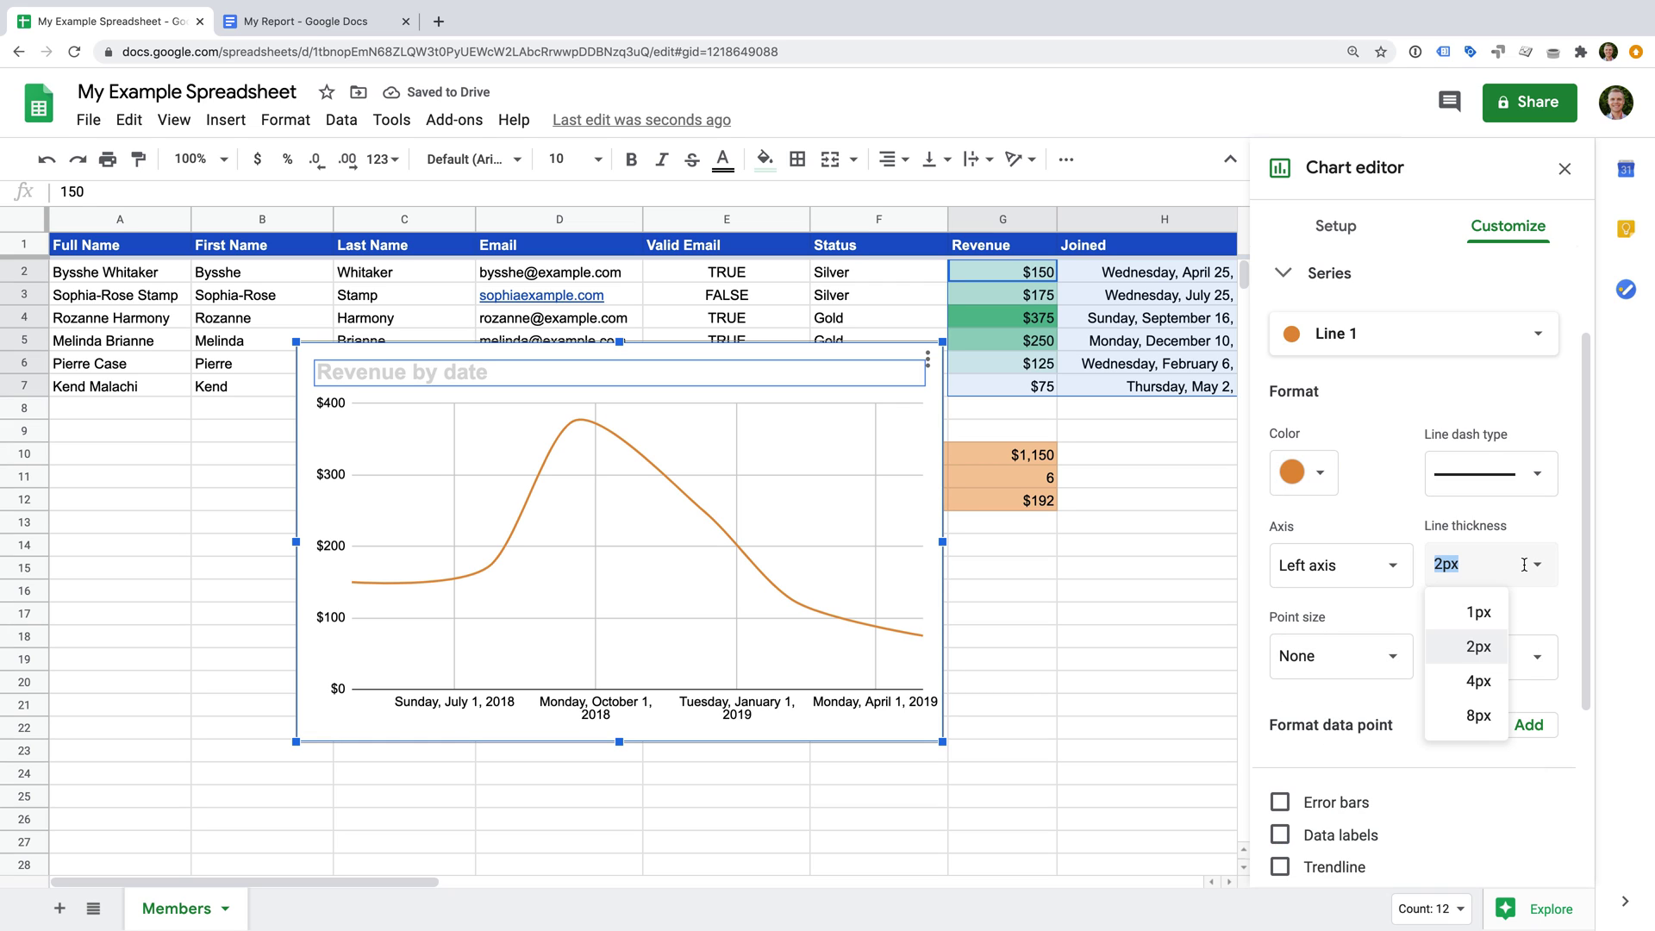
left_click(1479, 682)
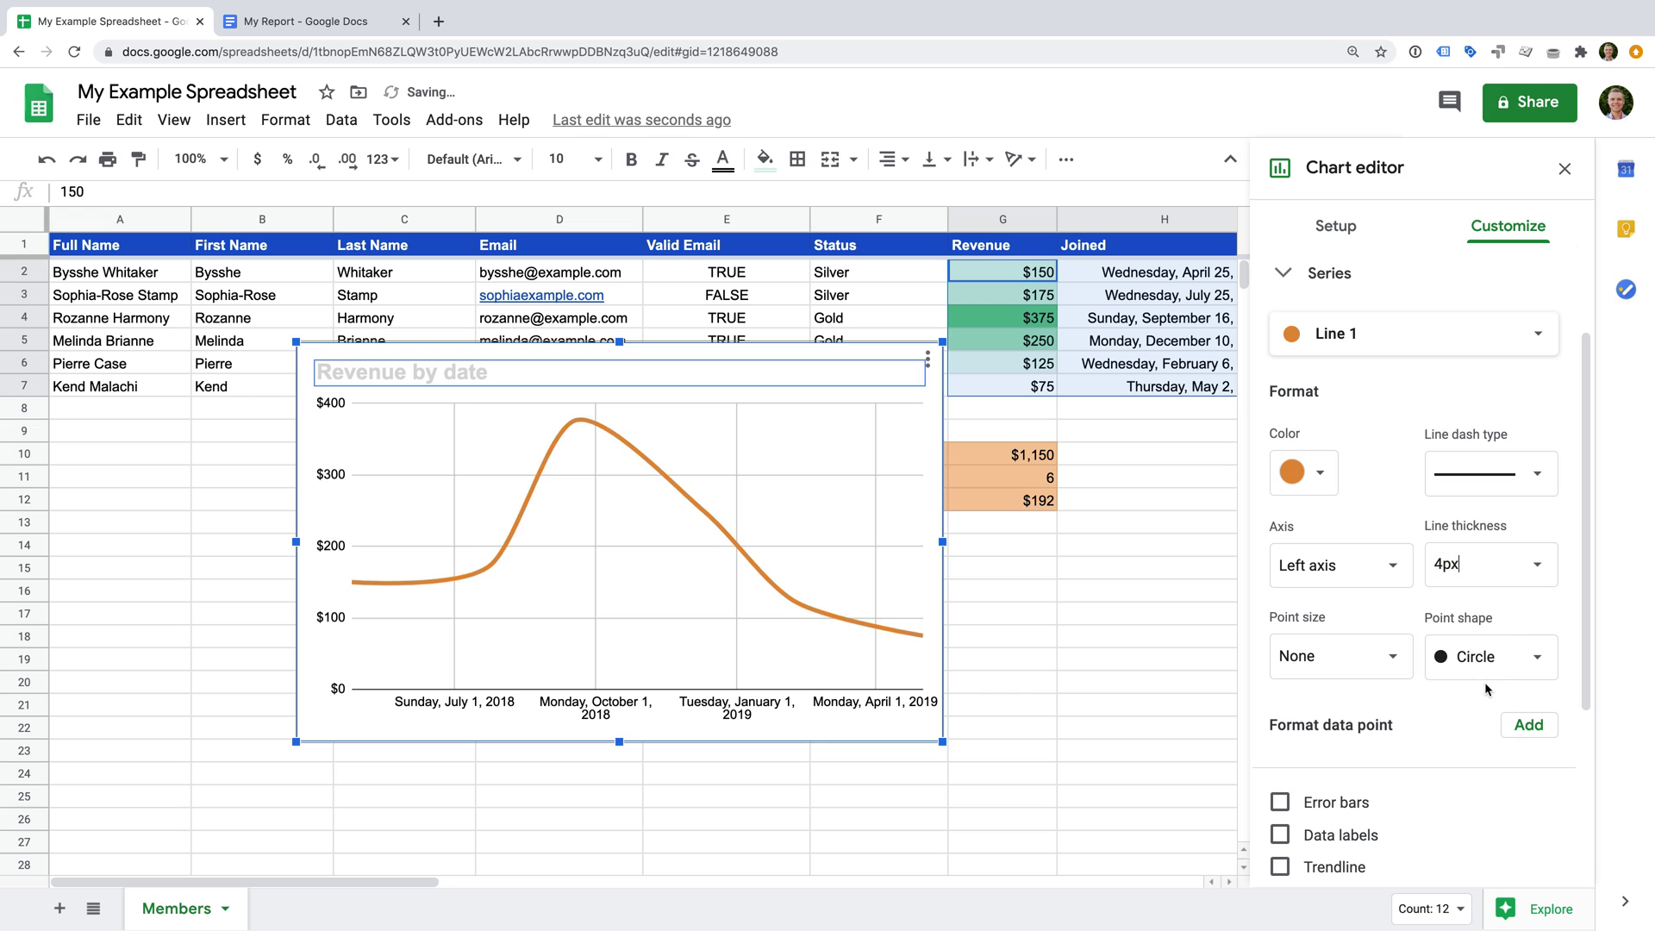
Show point markers on the Line 1 series with a point size of 10px
left_click(1377, 662)
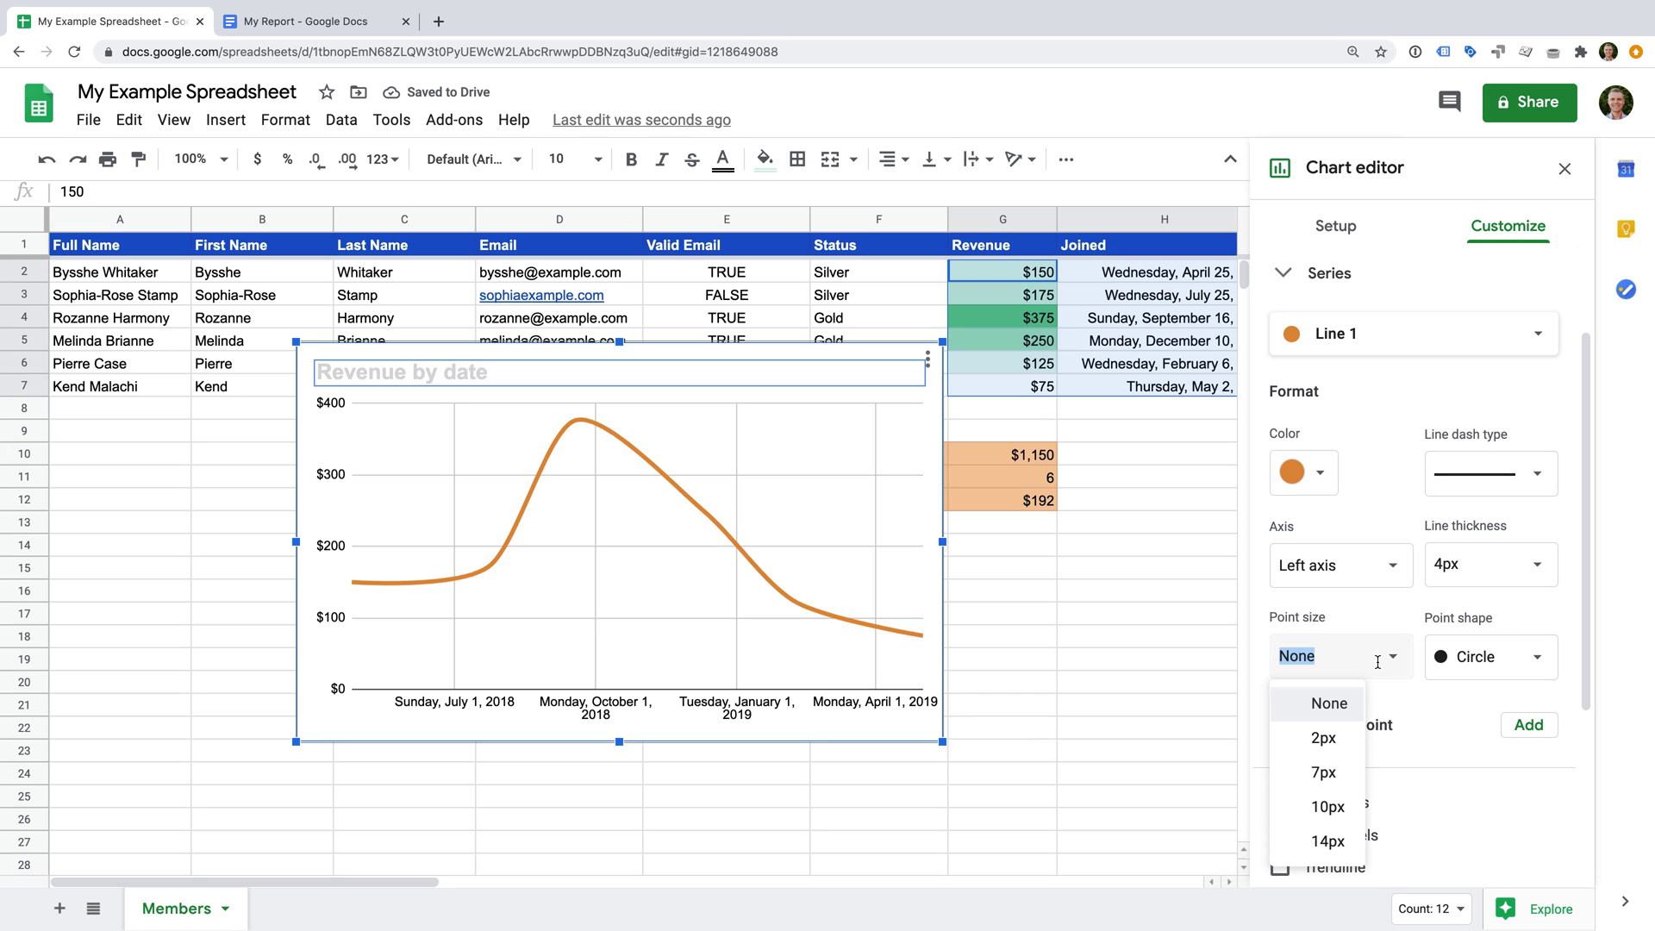
left_click(1341, 745)
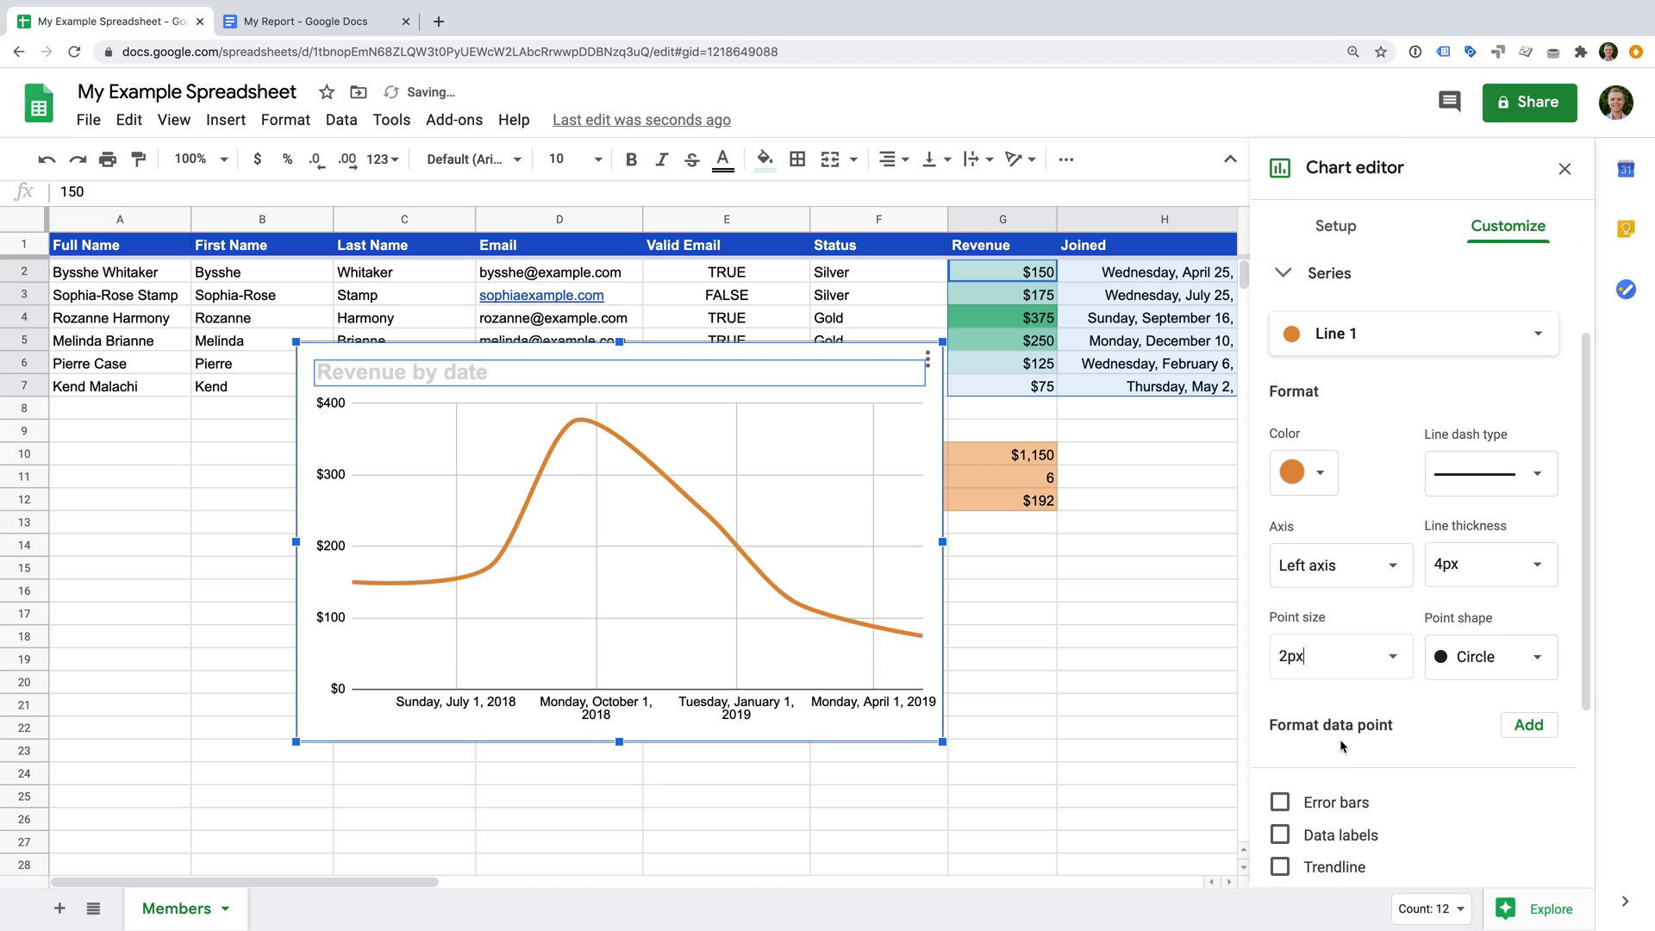
left_click(1388, 659)
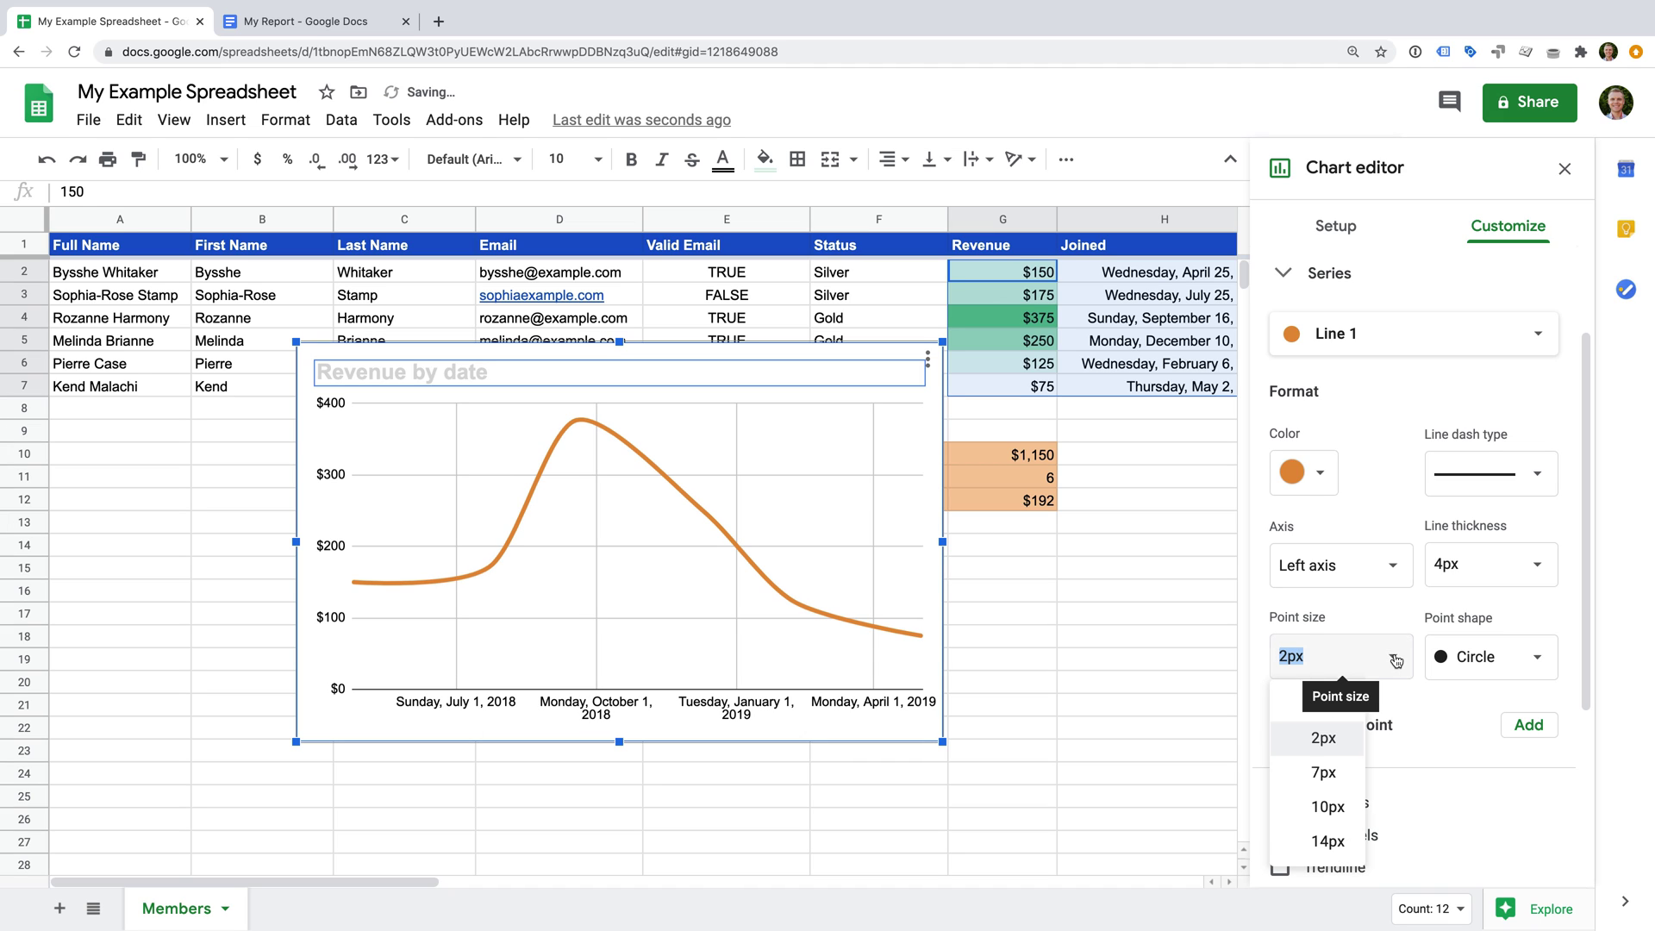
left_click(1338, 807)
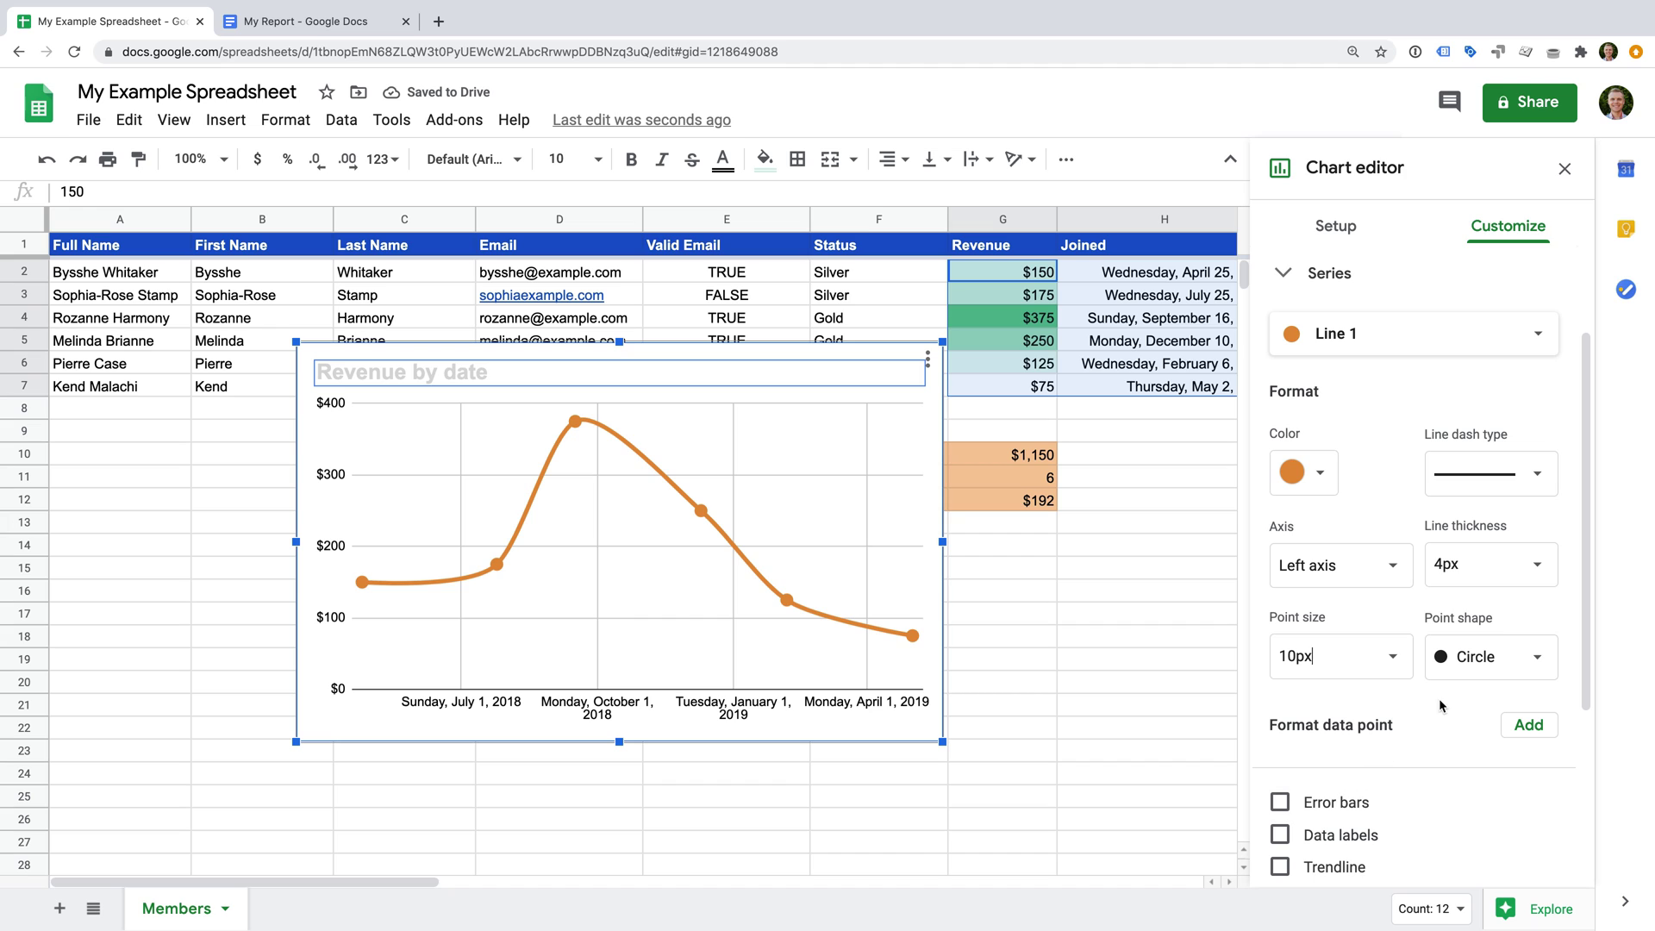
Turn on data labels and a trendline for the Line 1 series
scroll(1435, 751, "down", 1)
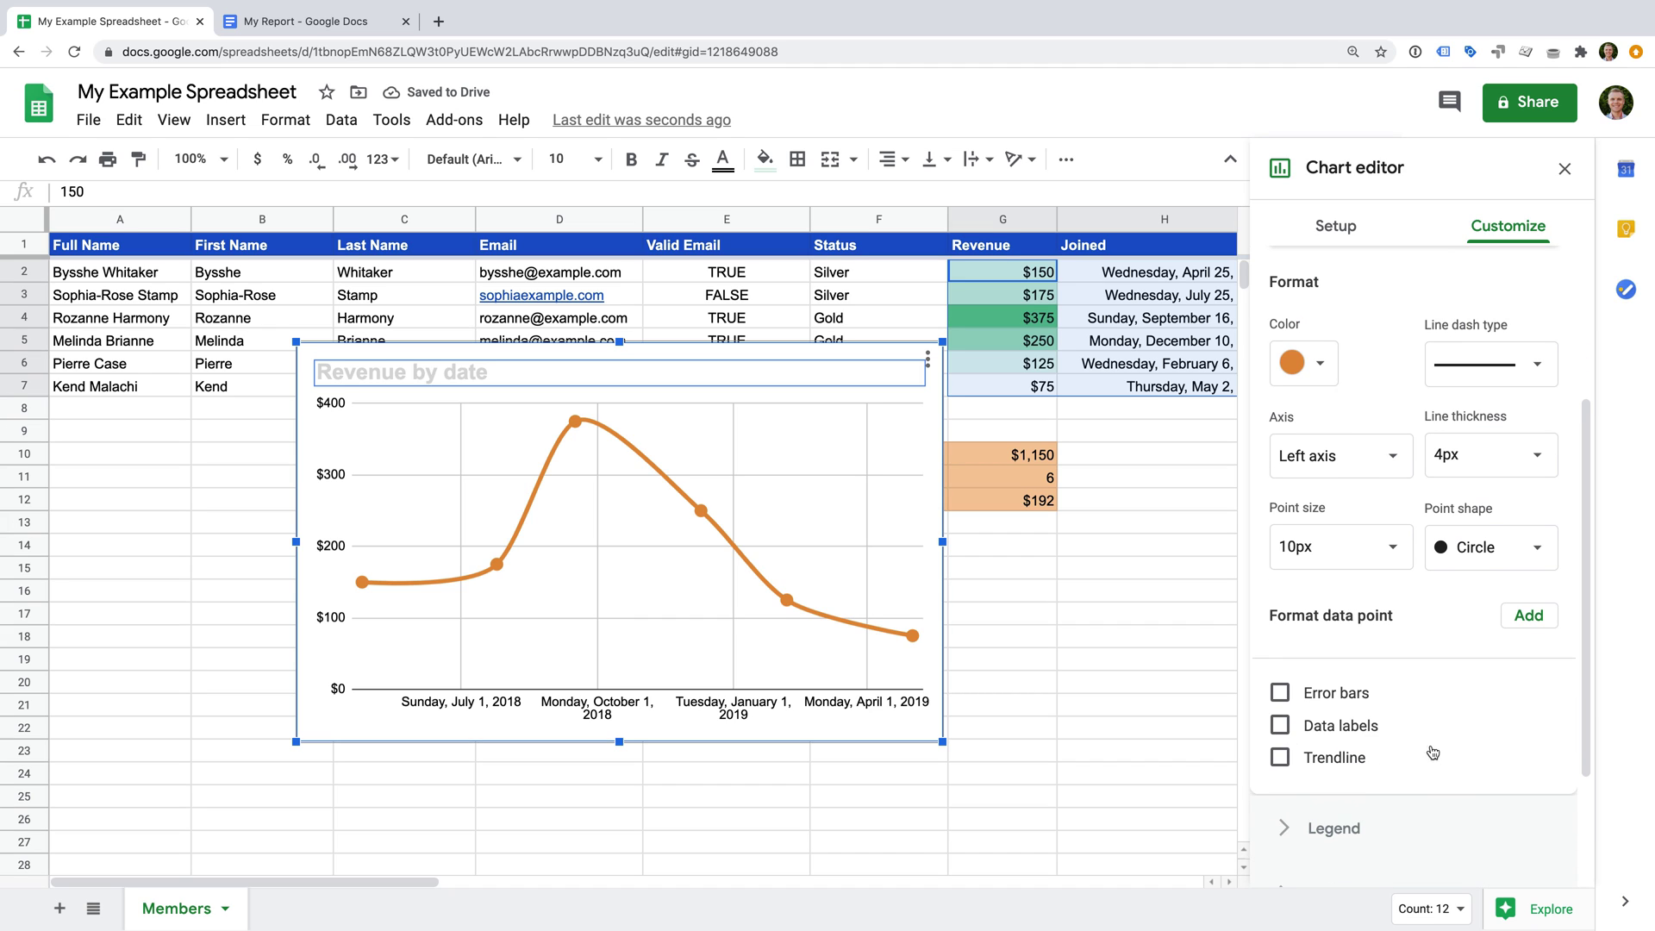
left_click(1355, 728)
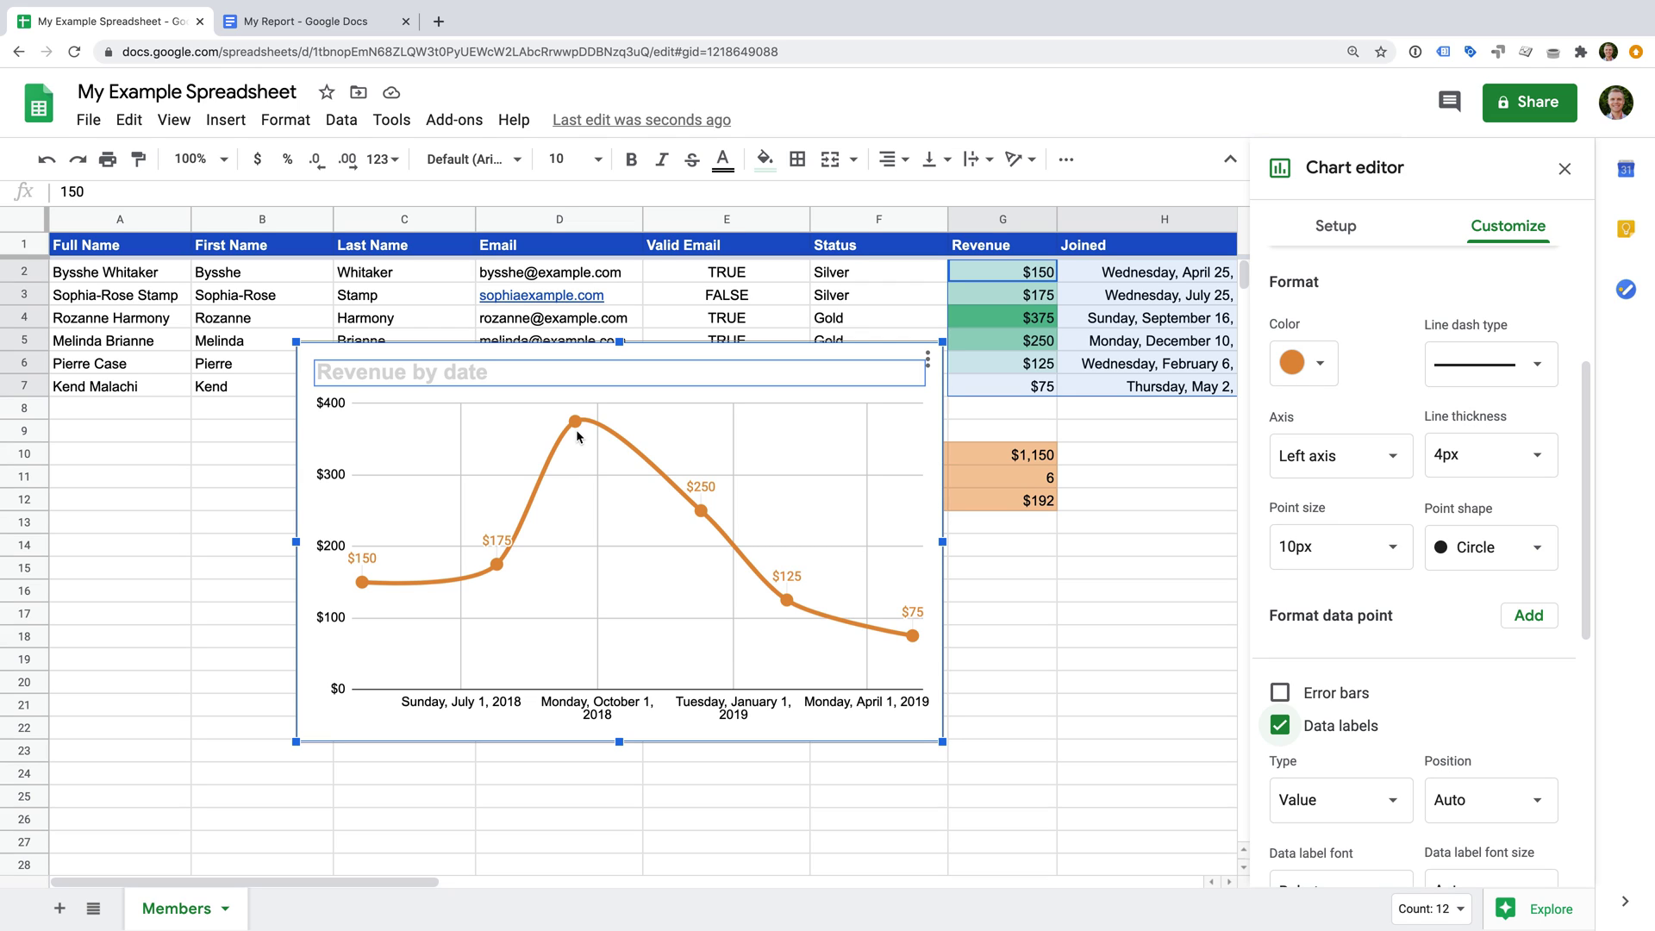
scroll(1441, 680, "down", 5)
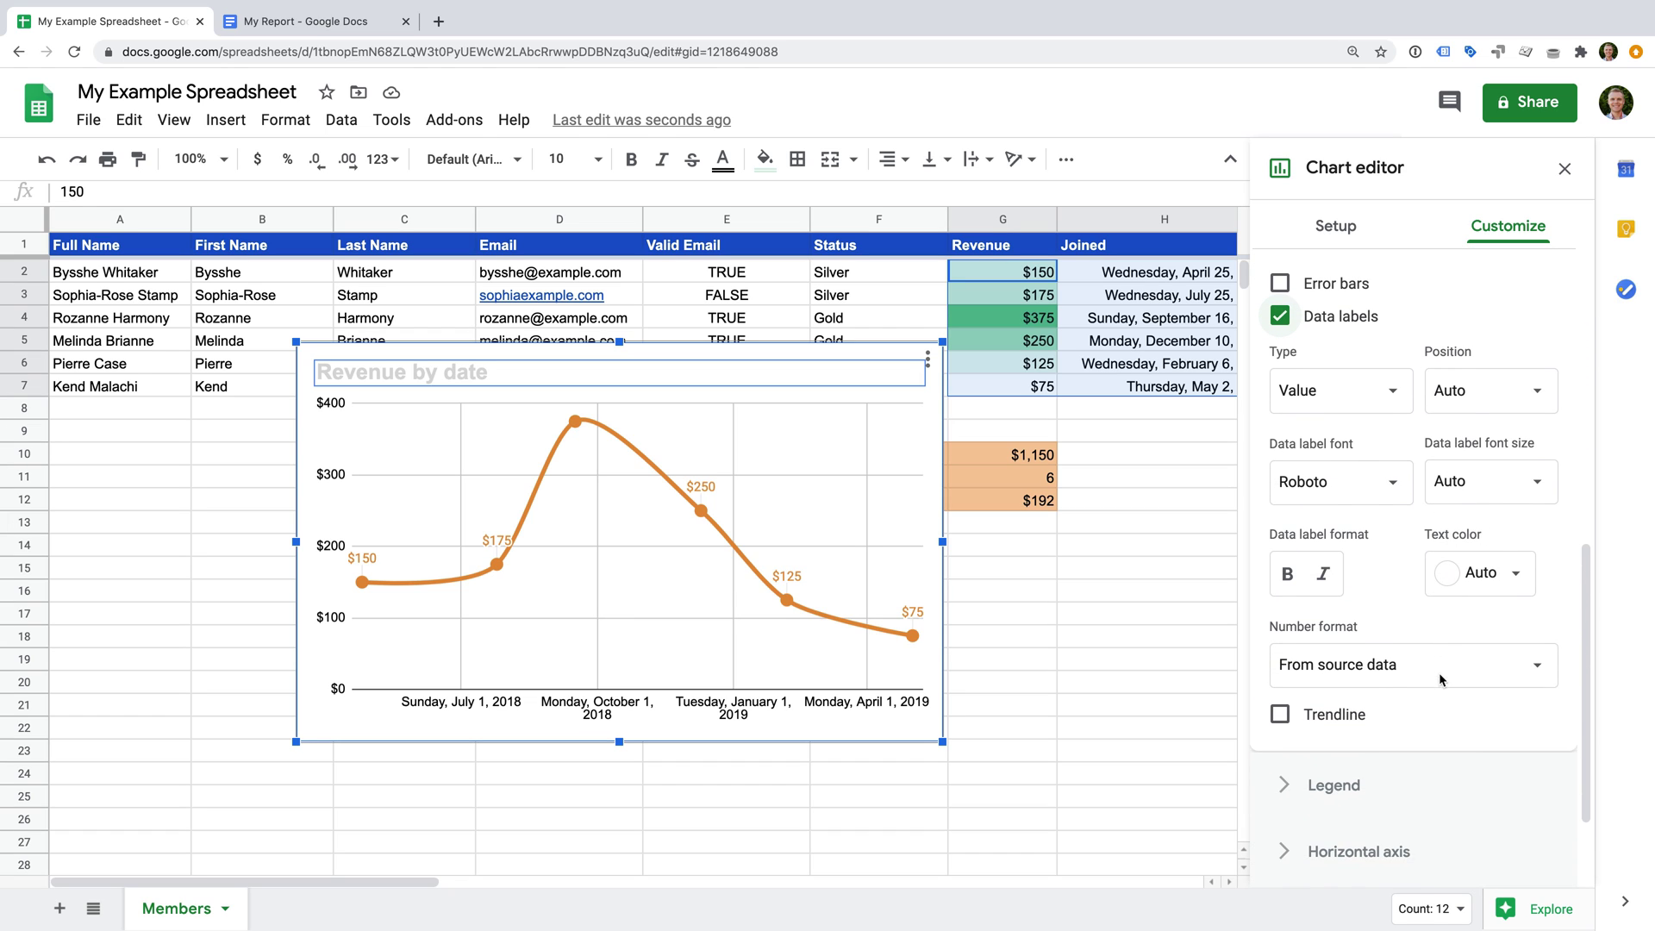
left_click(1323, 725)
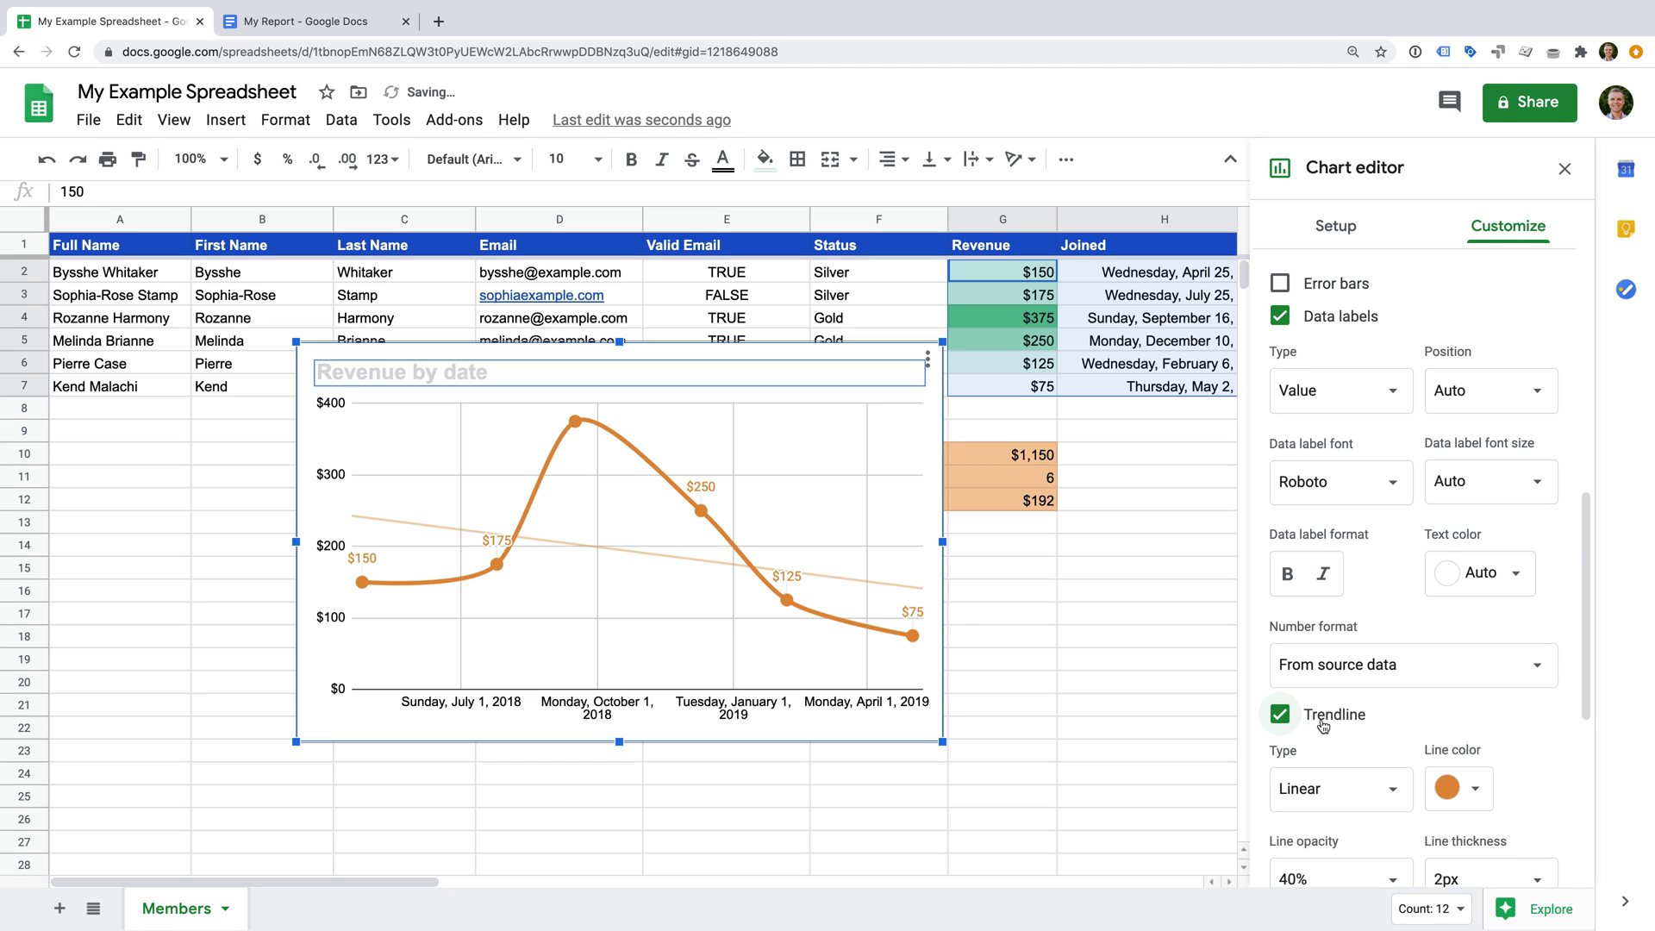
Set the text color of the horizontal axis labels to dark gray
scroll(1379, 719, "down", 3)
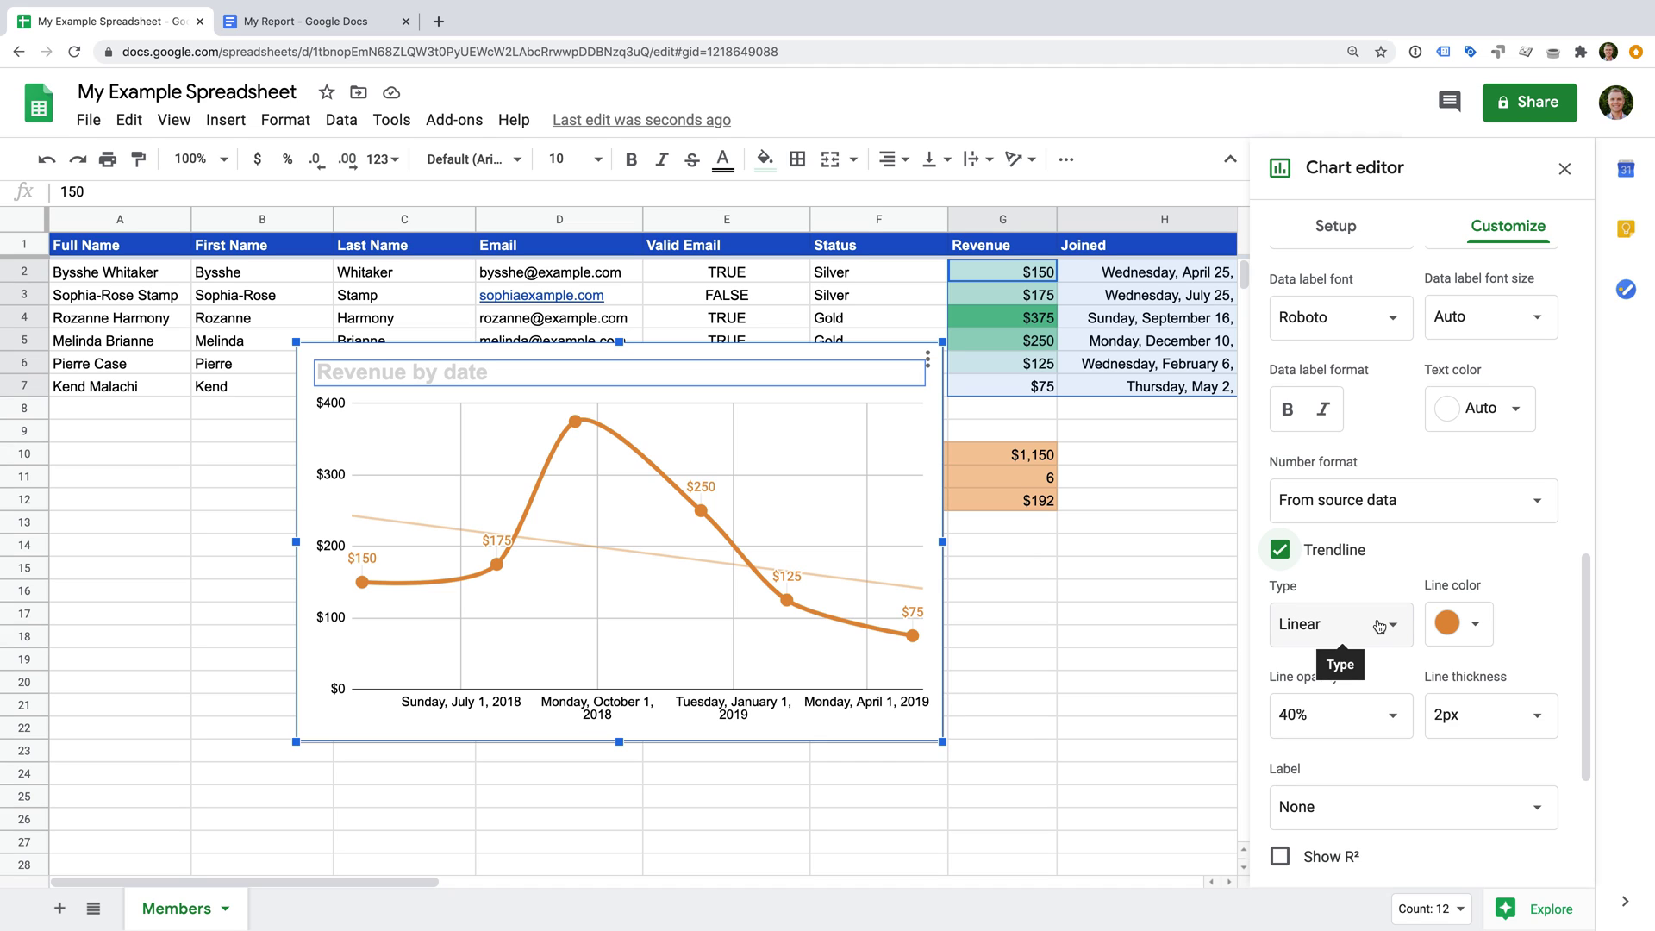
scroll(1379, 626, "down", 3)
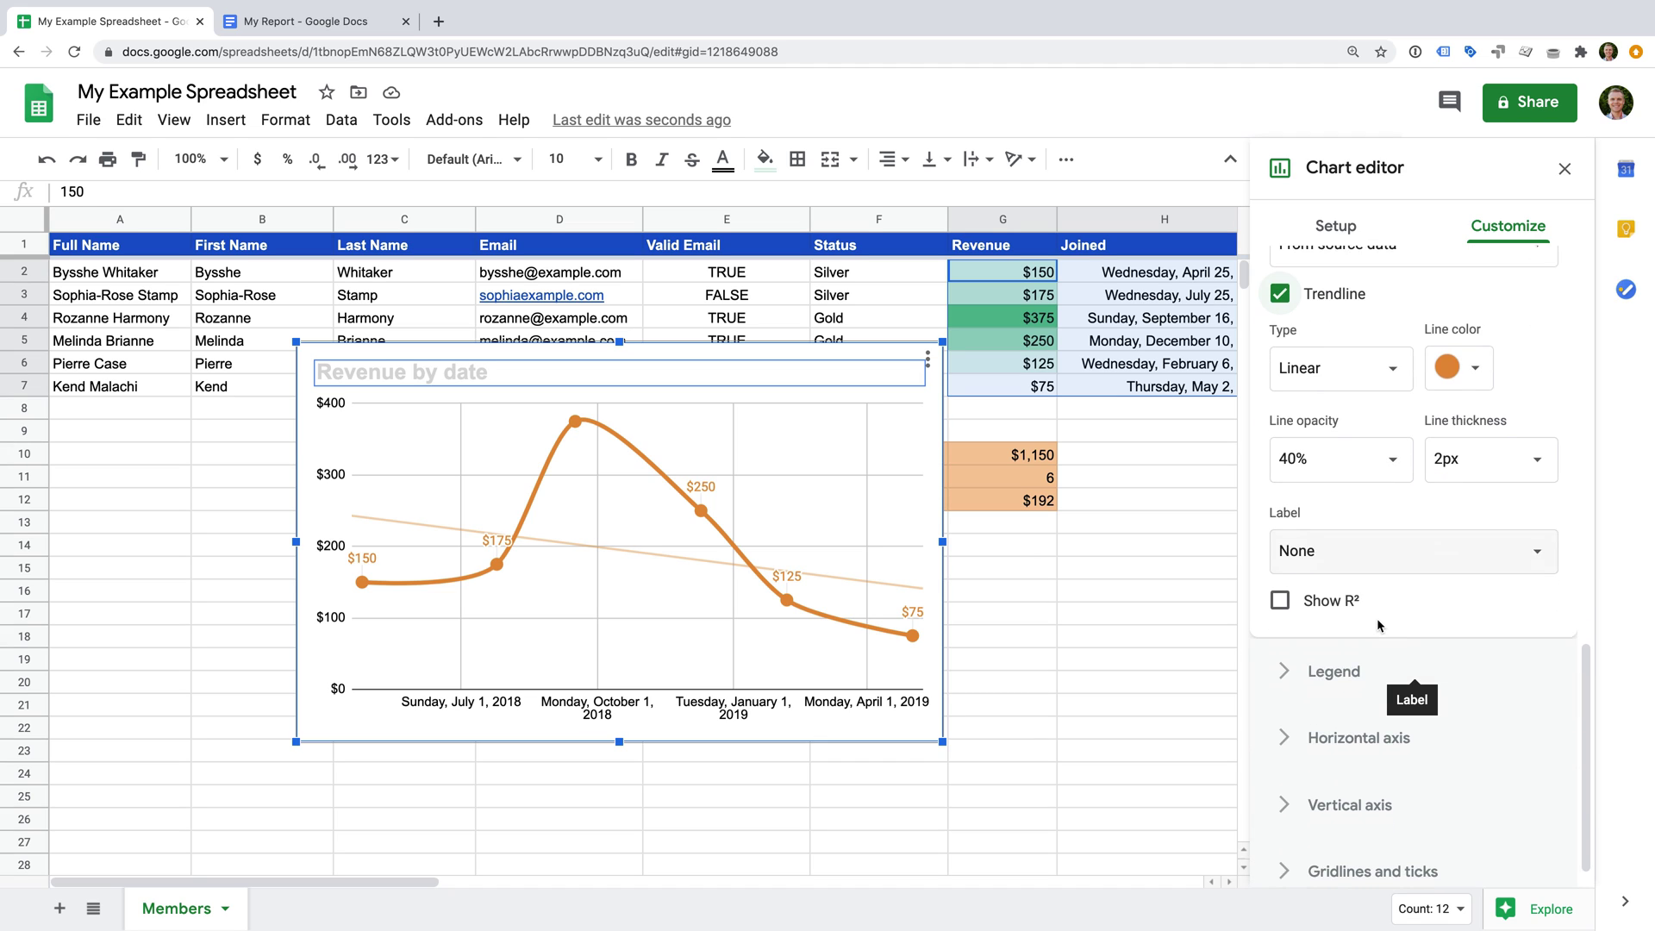
left_click(1410, 729)
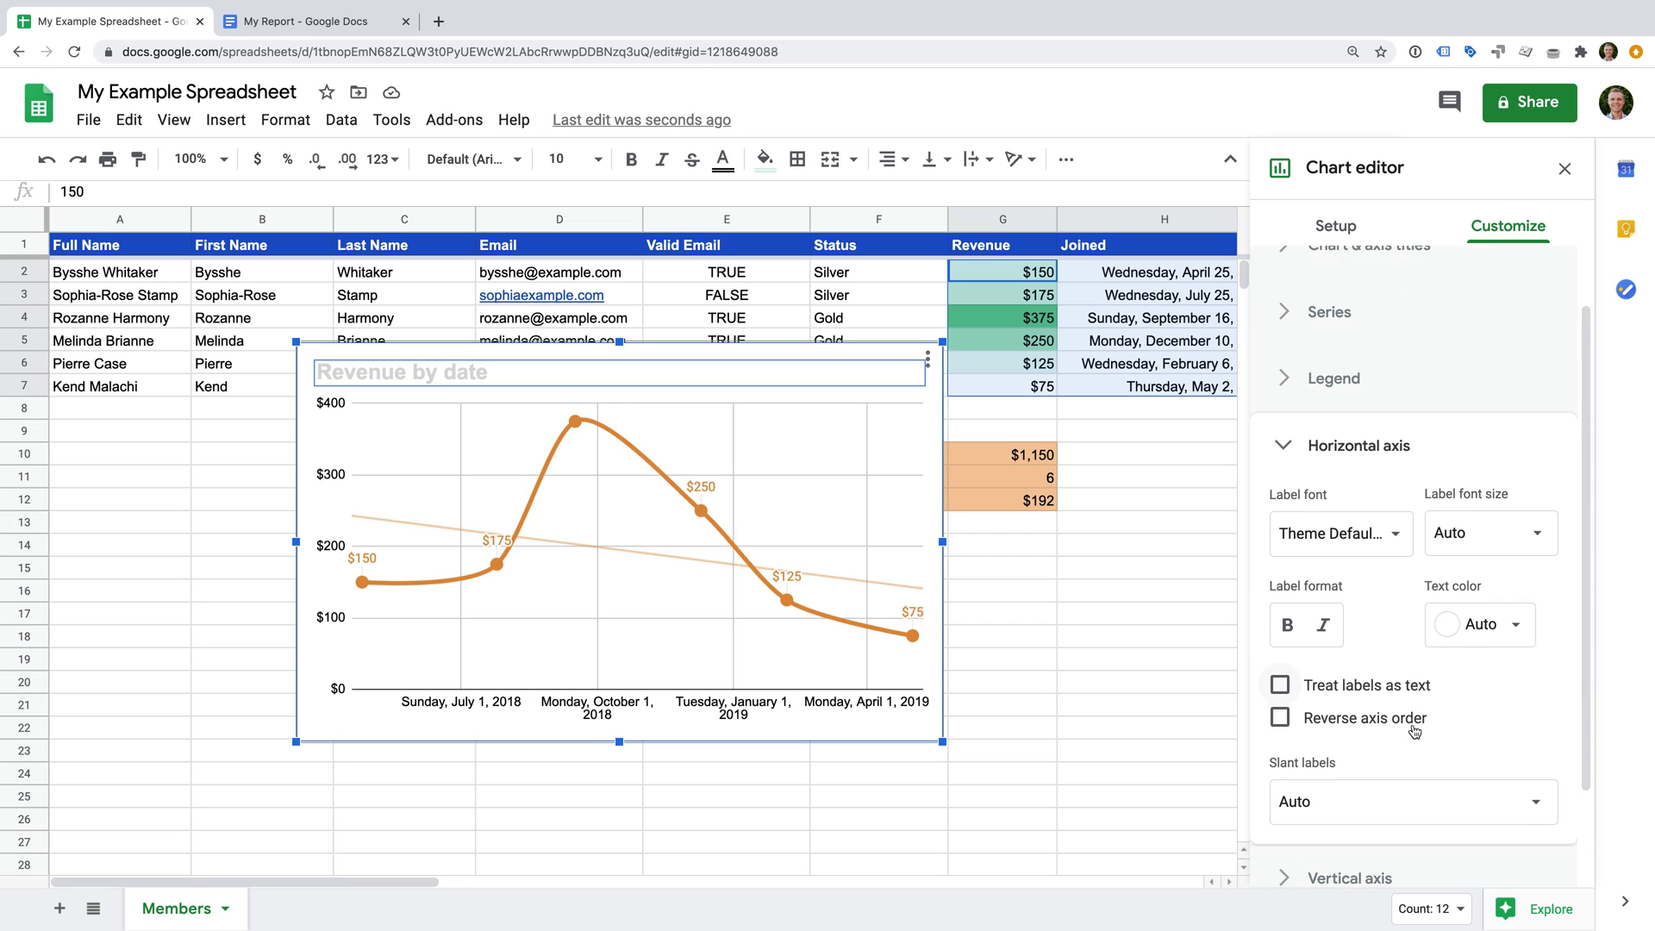
left_click(1481, 623)
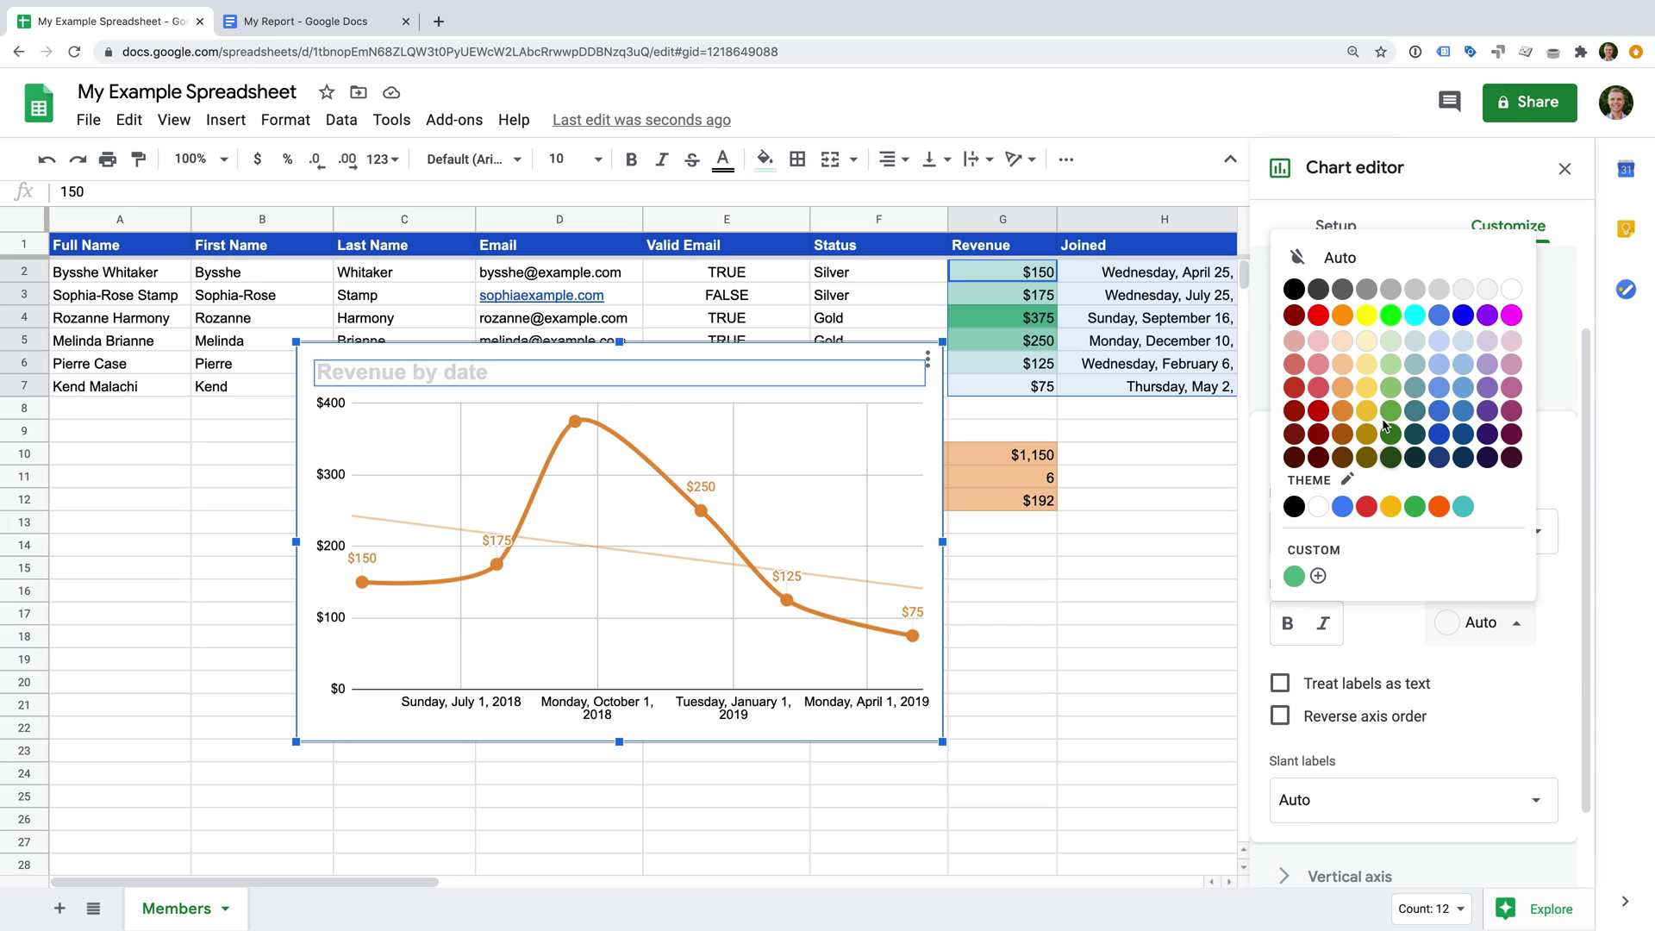
left_click(1367, 289)
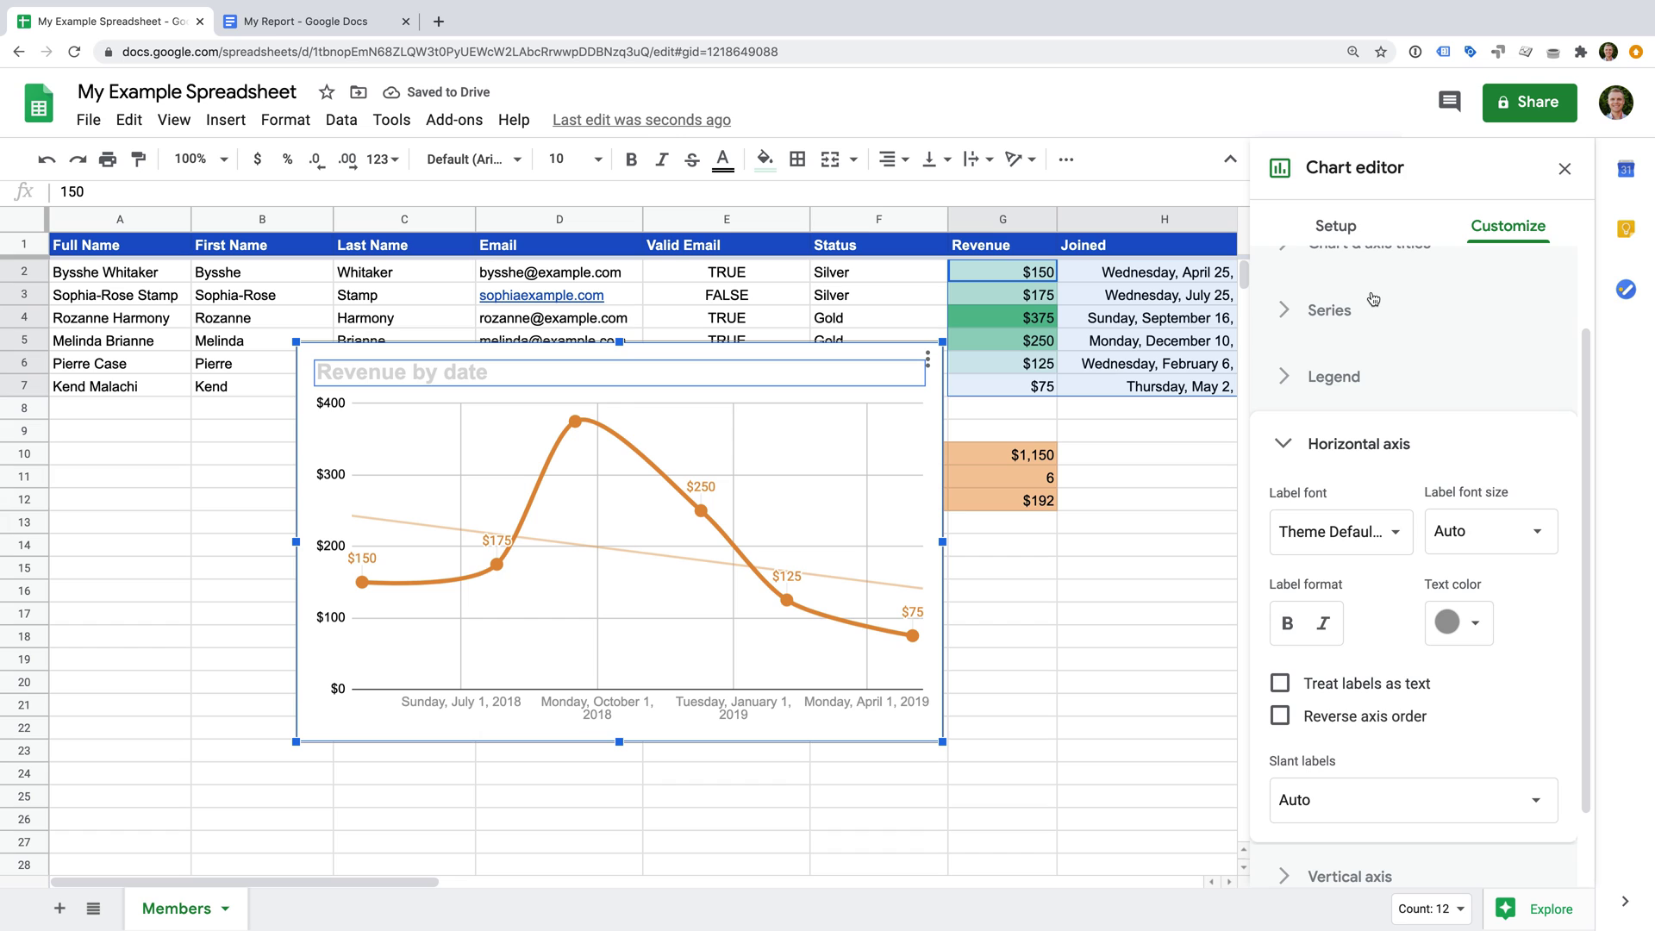
Set the text color of the vertical axis labels to dark gray
scroll(1383, 535, "down", 1)
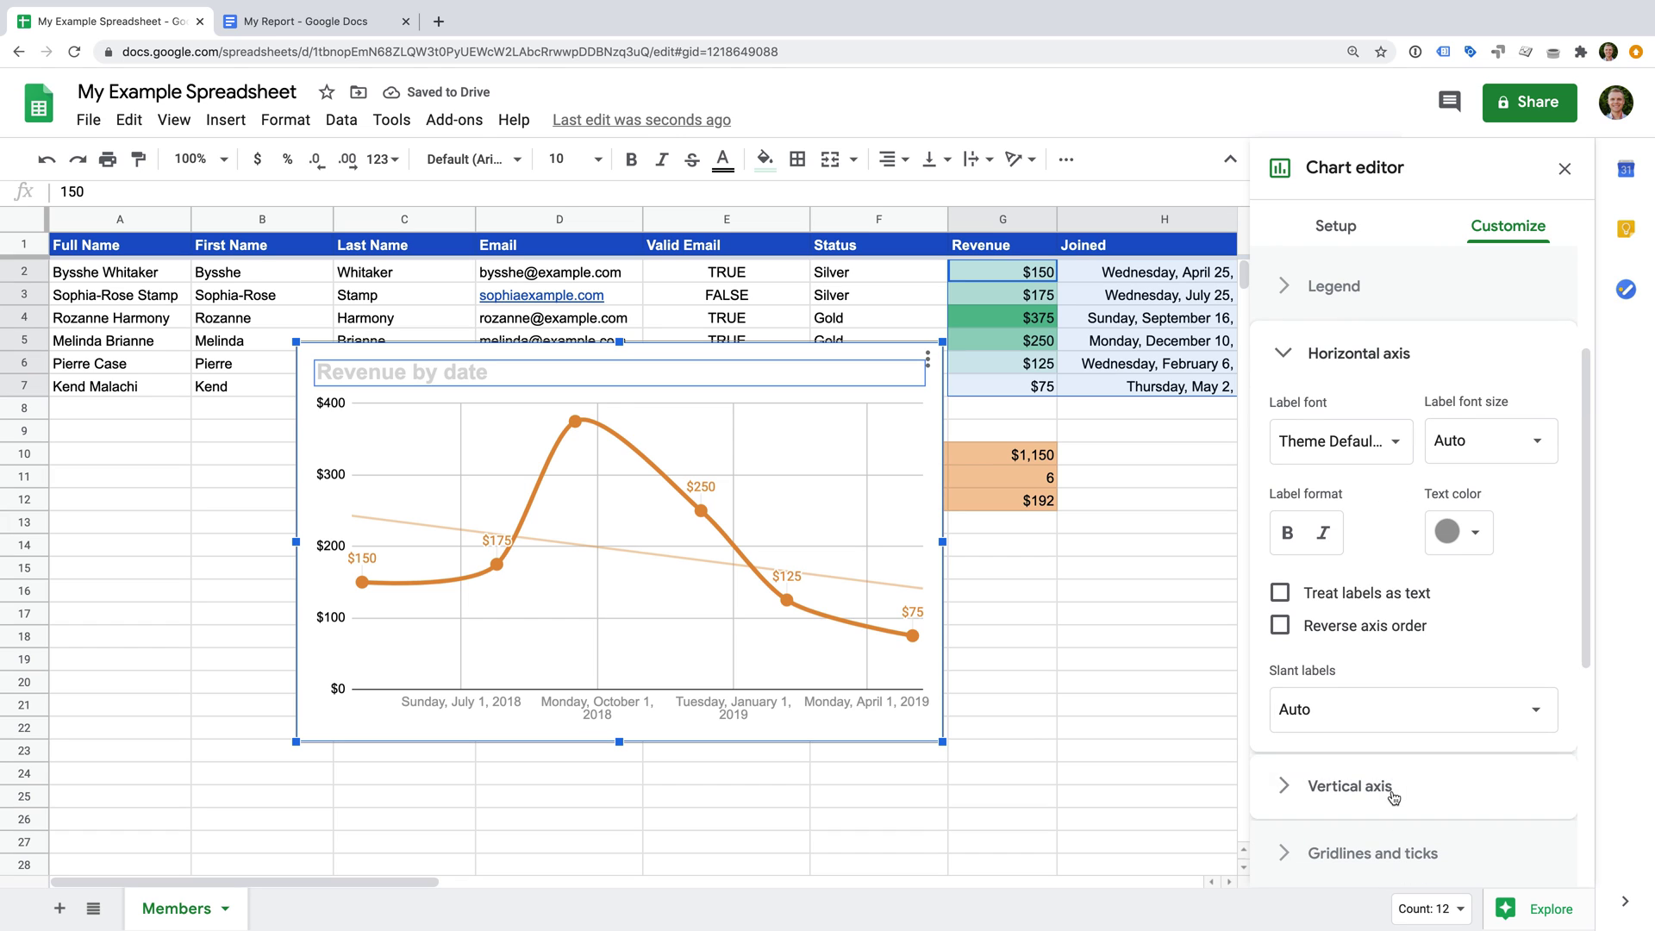
left_click(1389, 788)
scroll(1413, 741, "down", 2)
left_click(1504, 637)
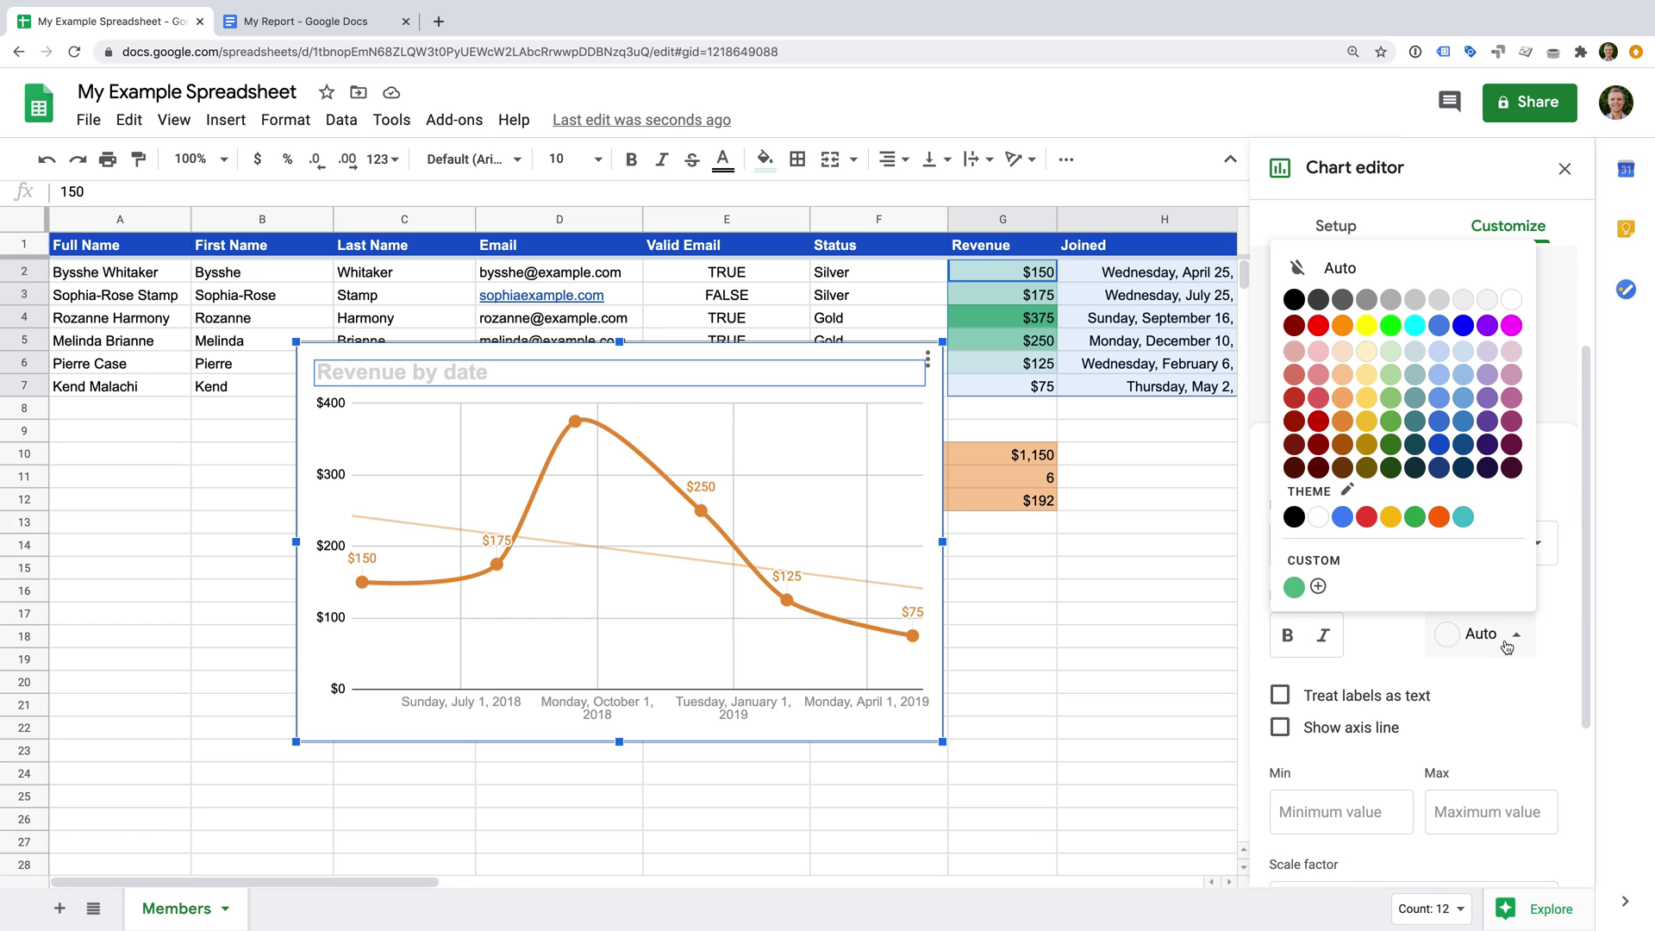
left_click(1361, 304)
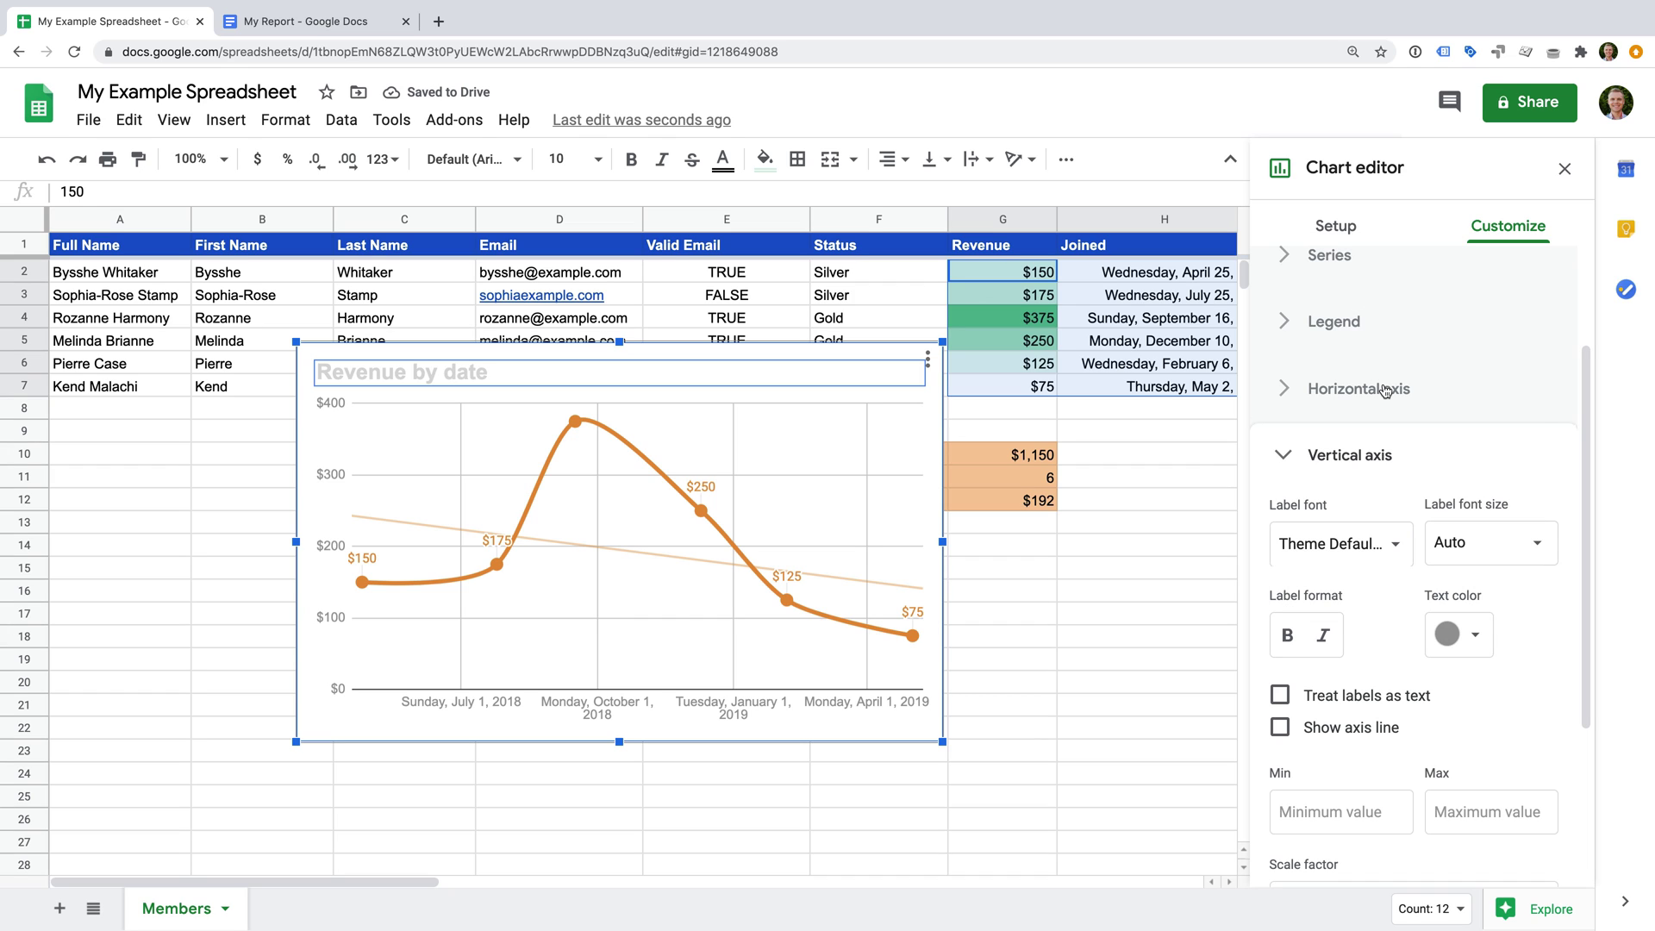
Set the vertical axis maximum to 500 and close the chart editor
scroll(1495, 601, "down", 3)
left_click(1457, 662)
type("500")
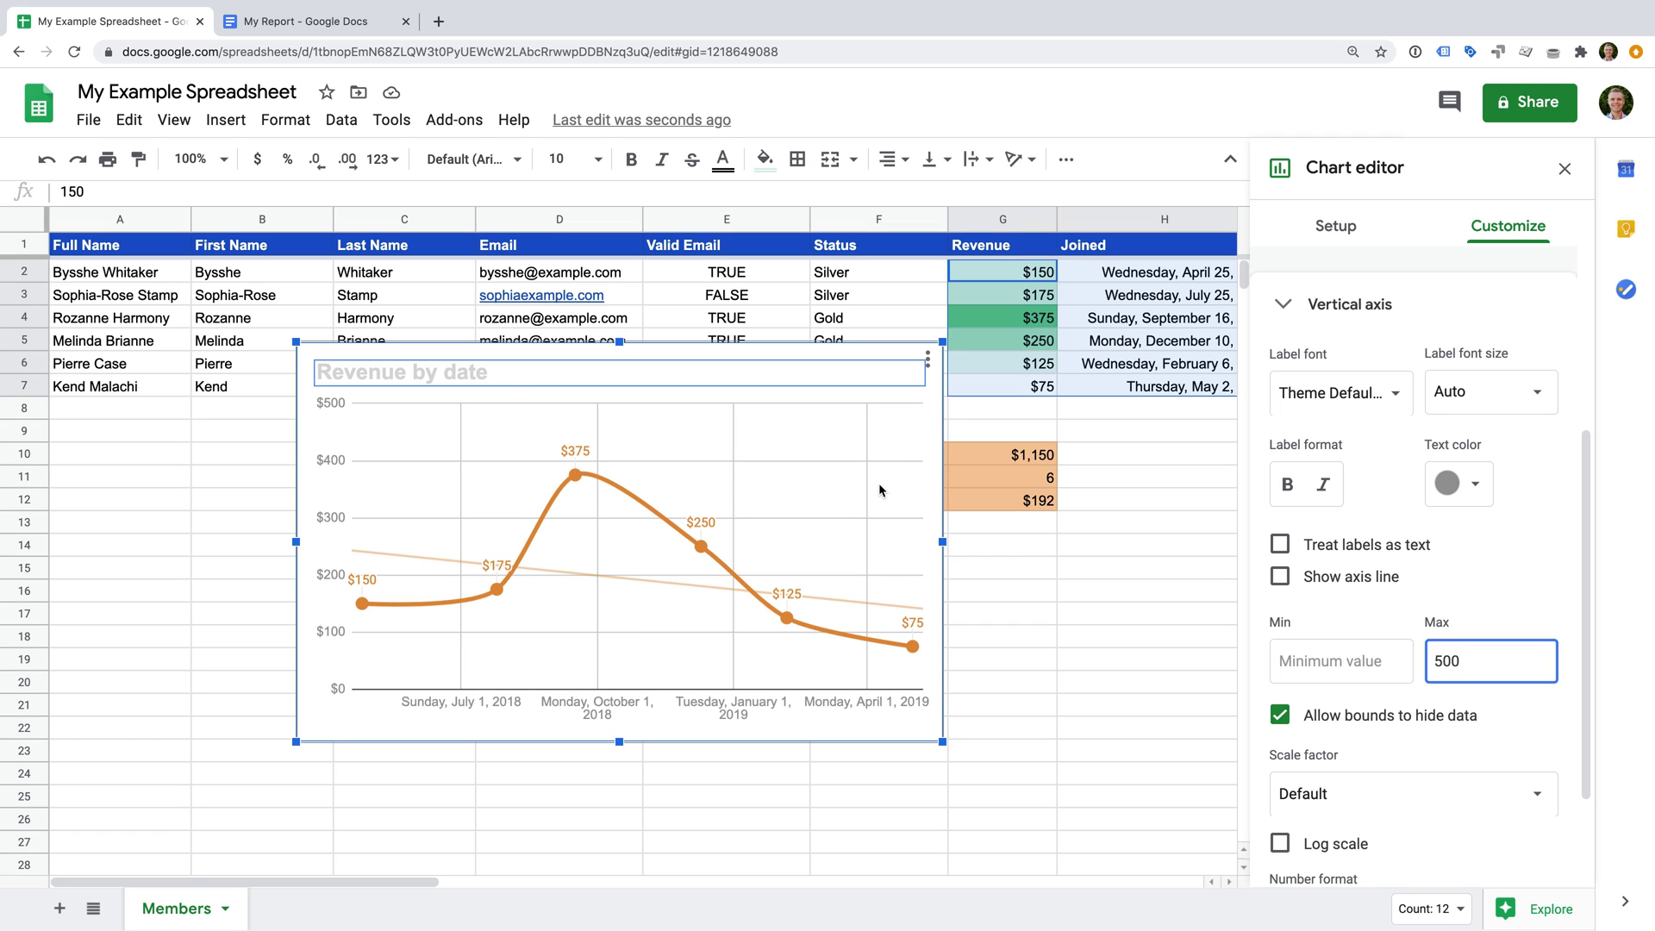
left_click(1052, 552)
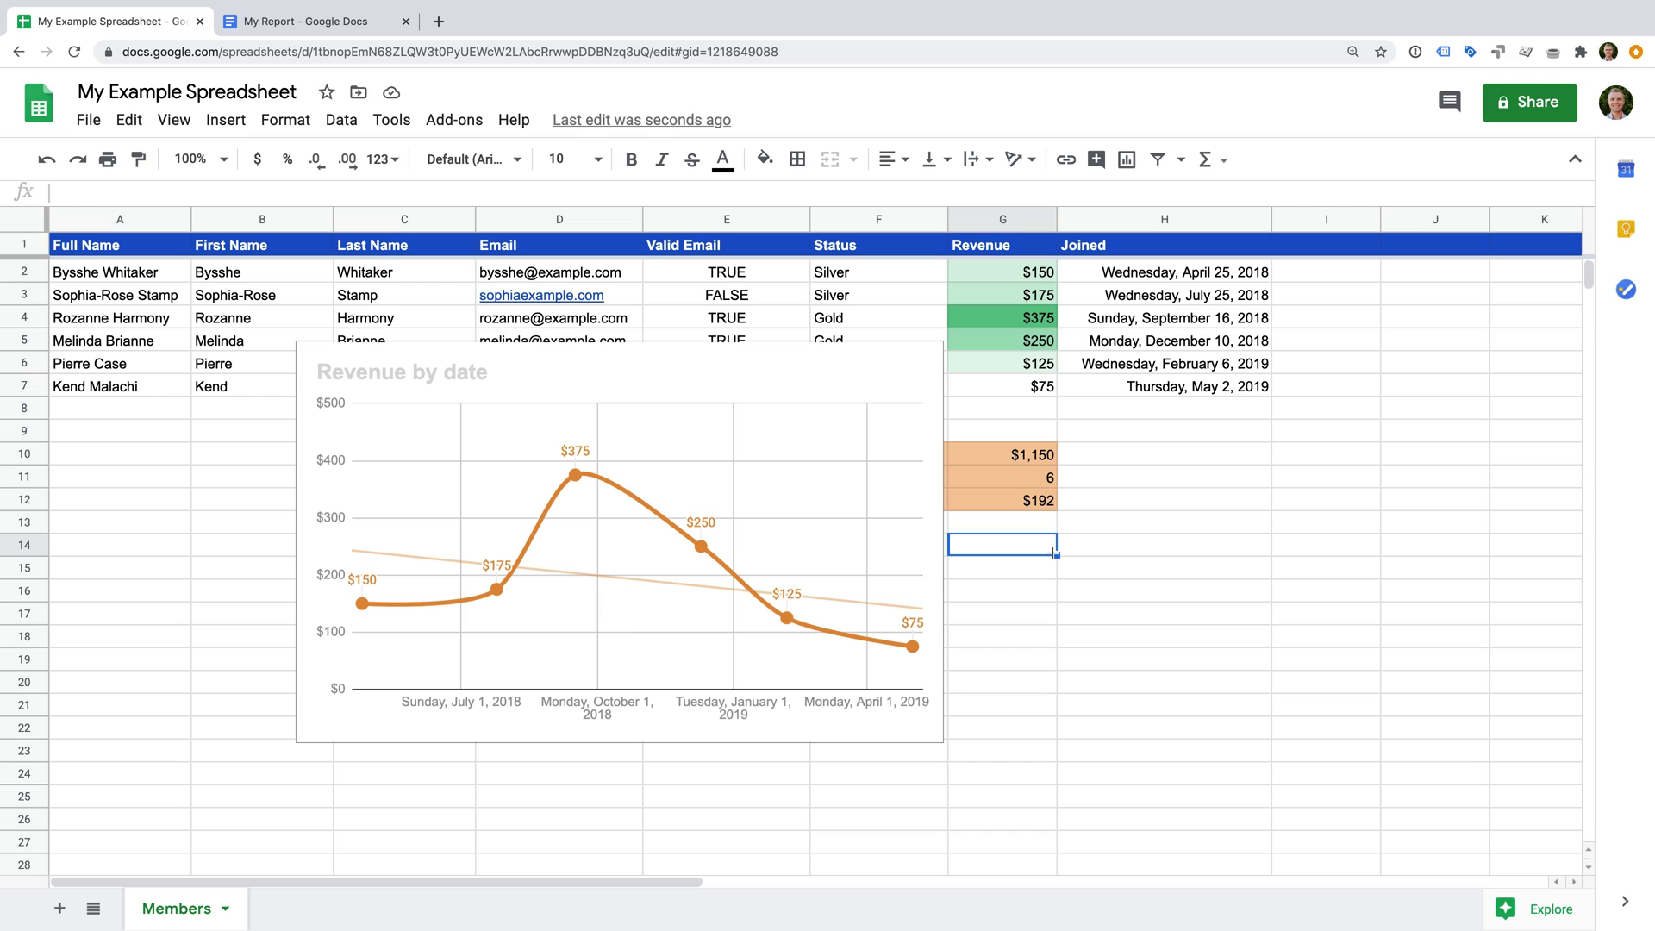
Move the "Revenue by date" chart from the Members sheet to its own sheet
left_click(778, 390)
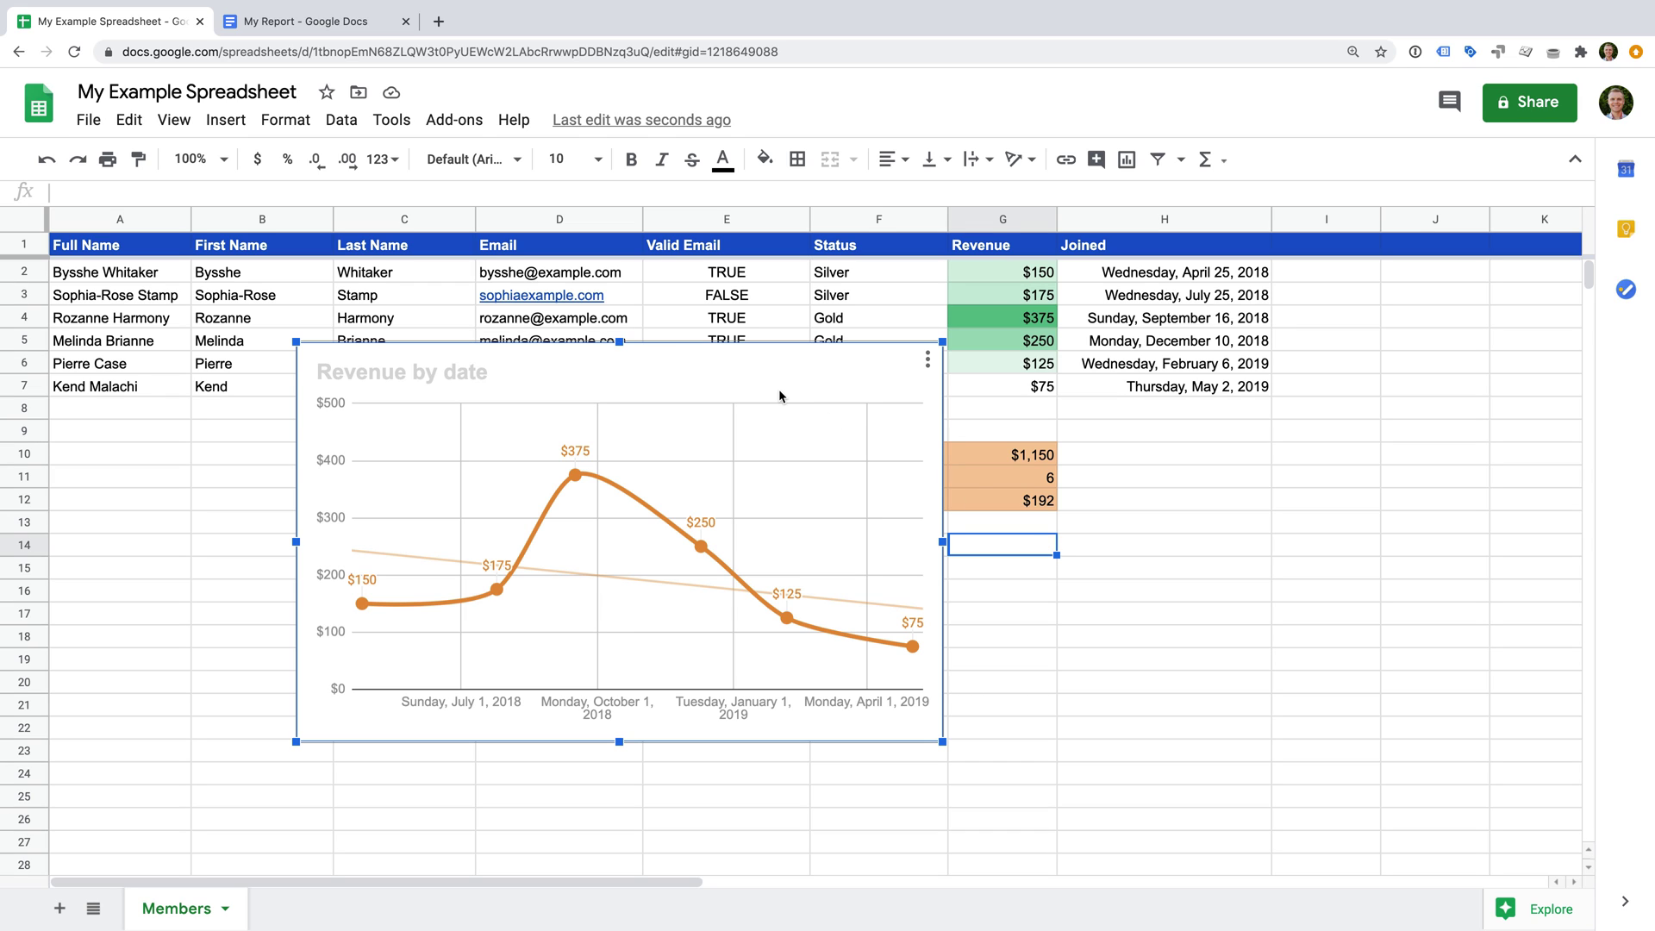
left_click(926, 362)
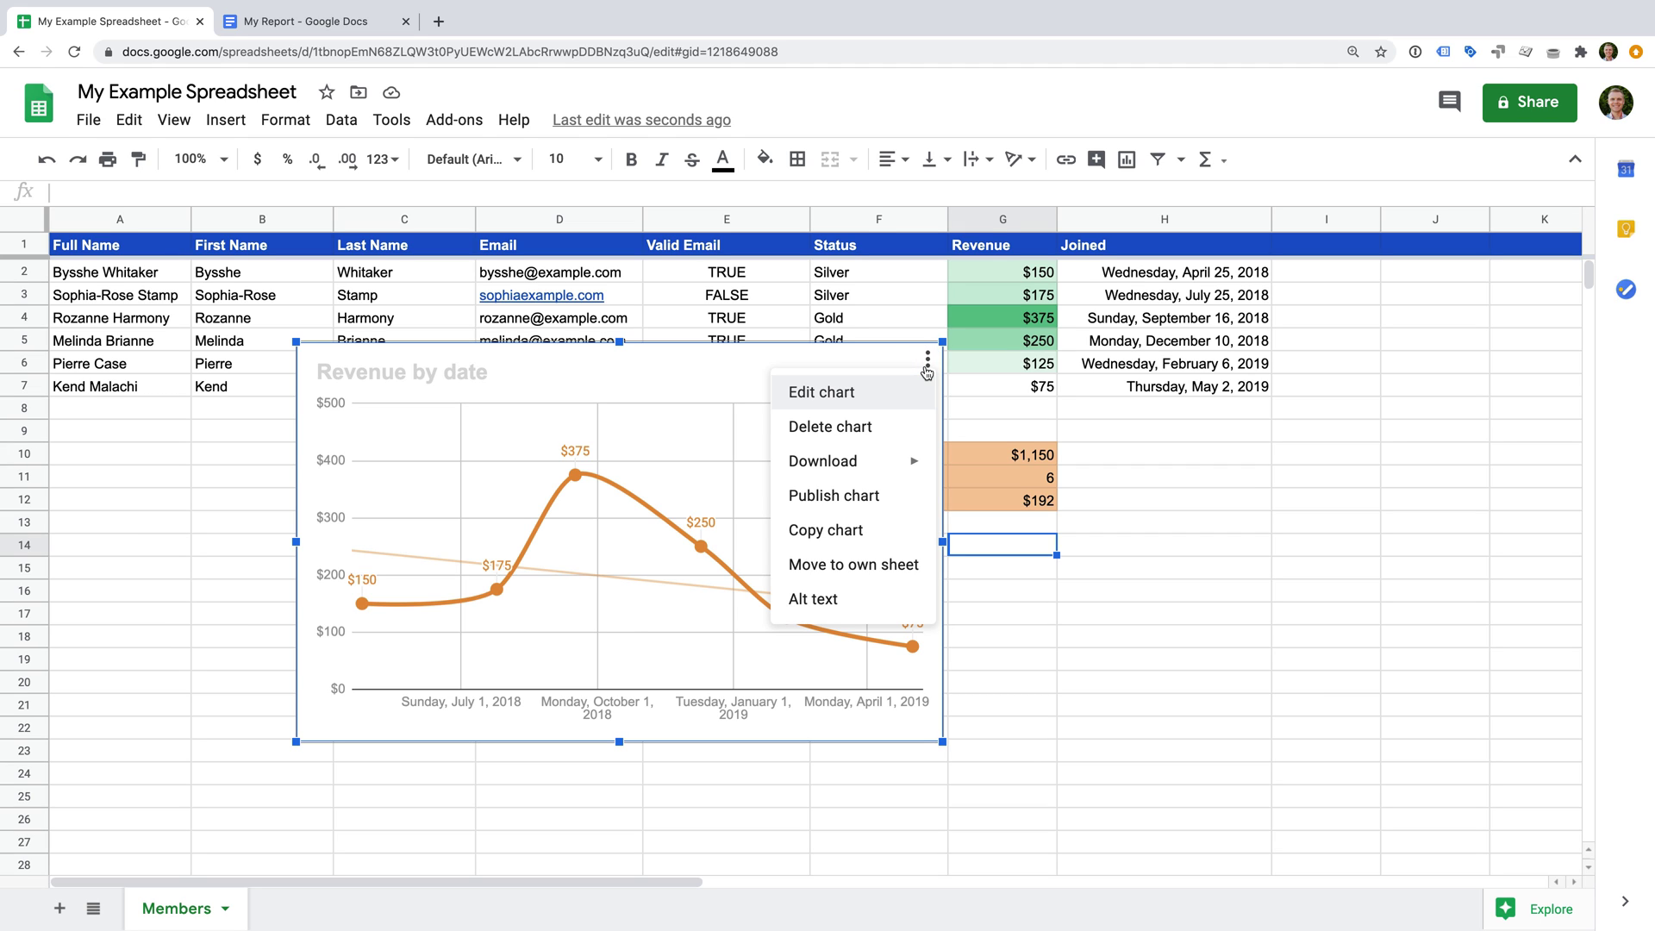
left_click(900, 569)
left_click(900, 569)
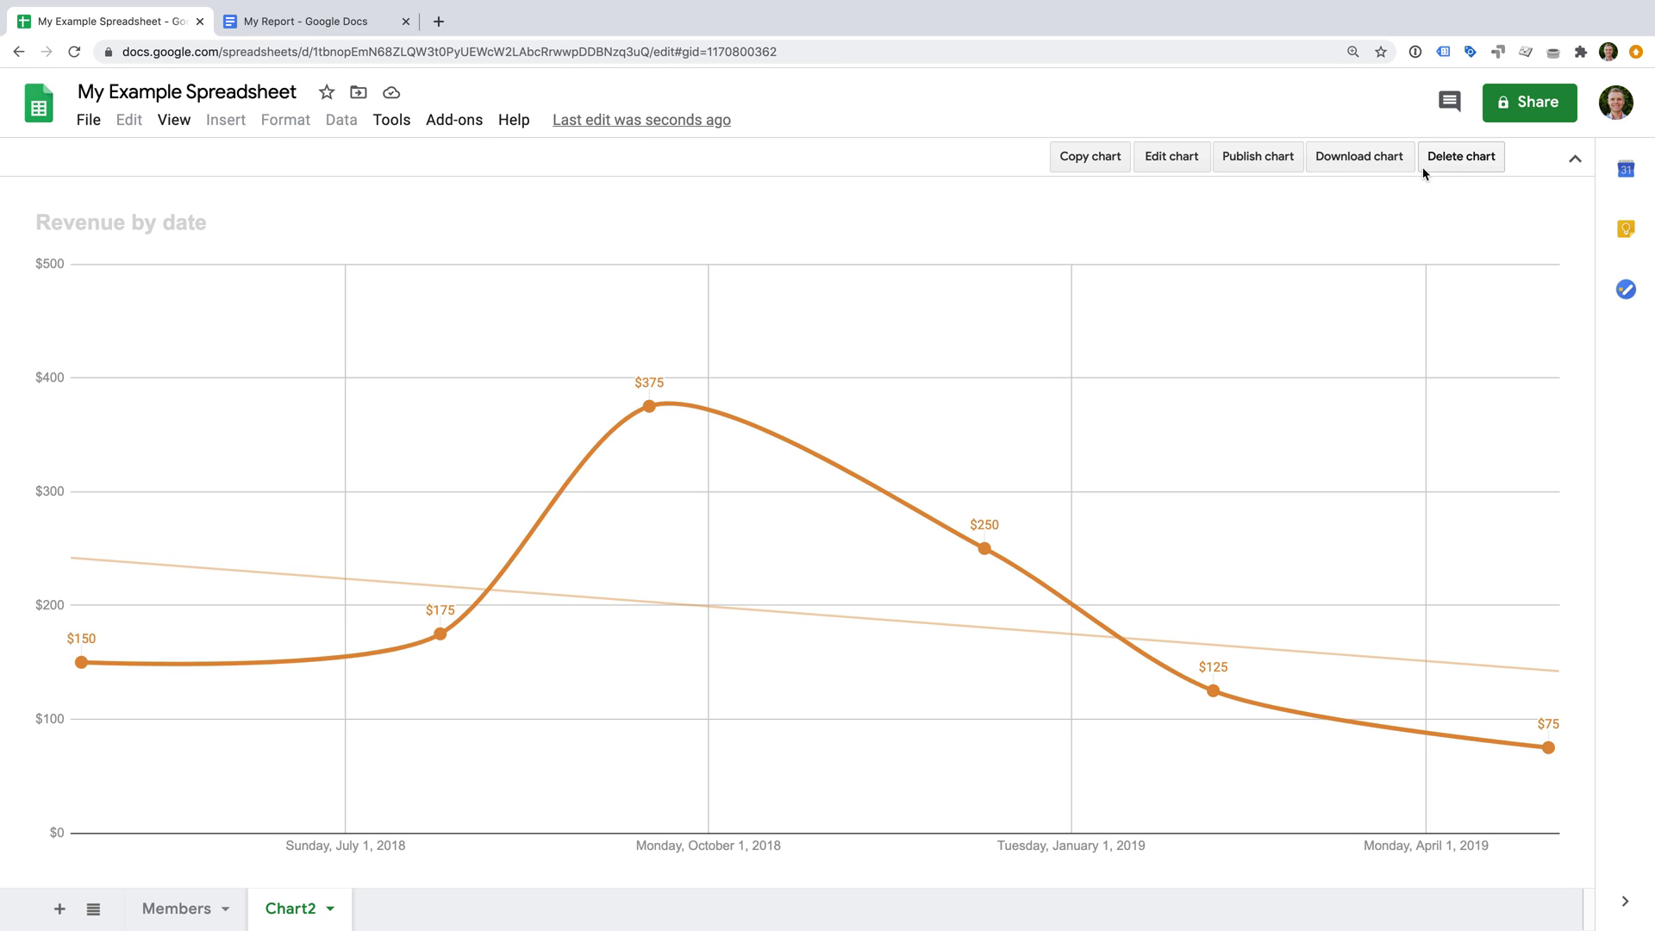
Copy the "Revenue by date" chart and add a new sheet named Dashboard
left_click(1088, 163)
left_click(61, 912)
double_click(402, 911)
type("Dashboard")
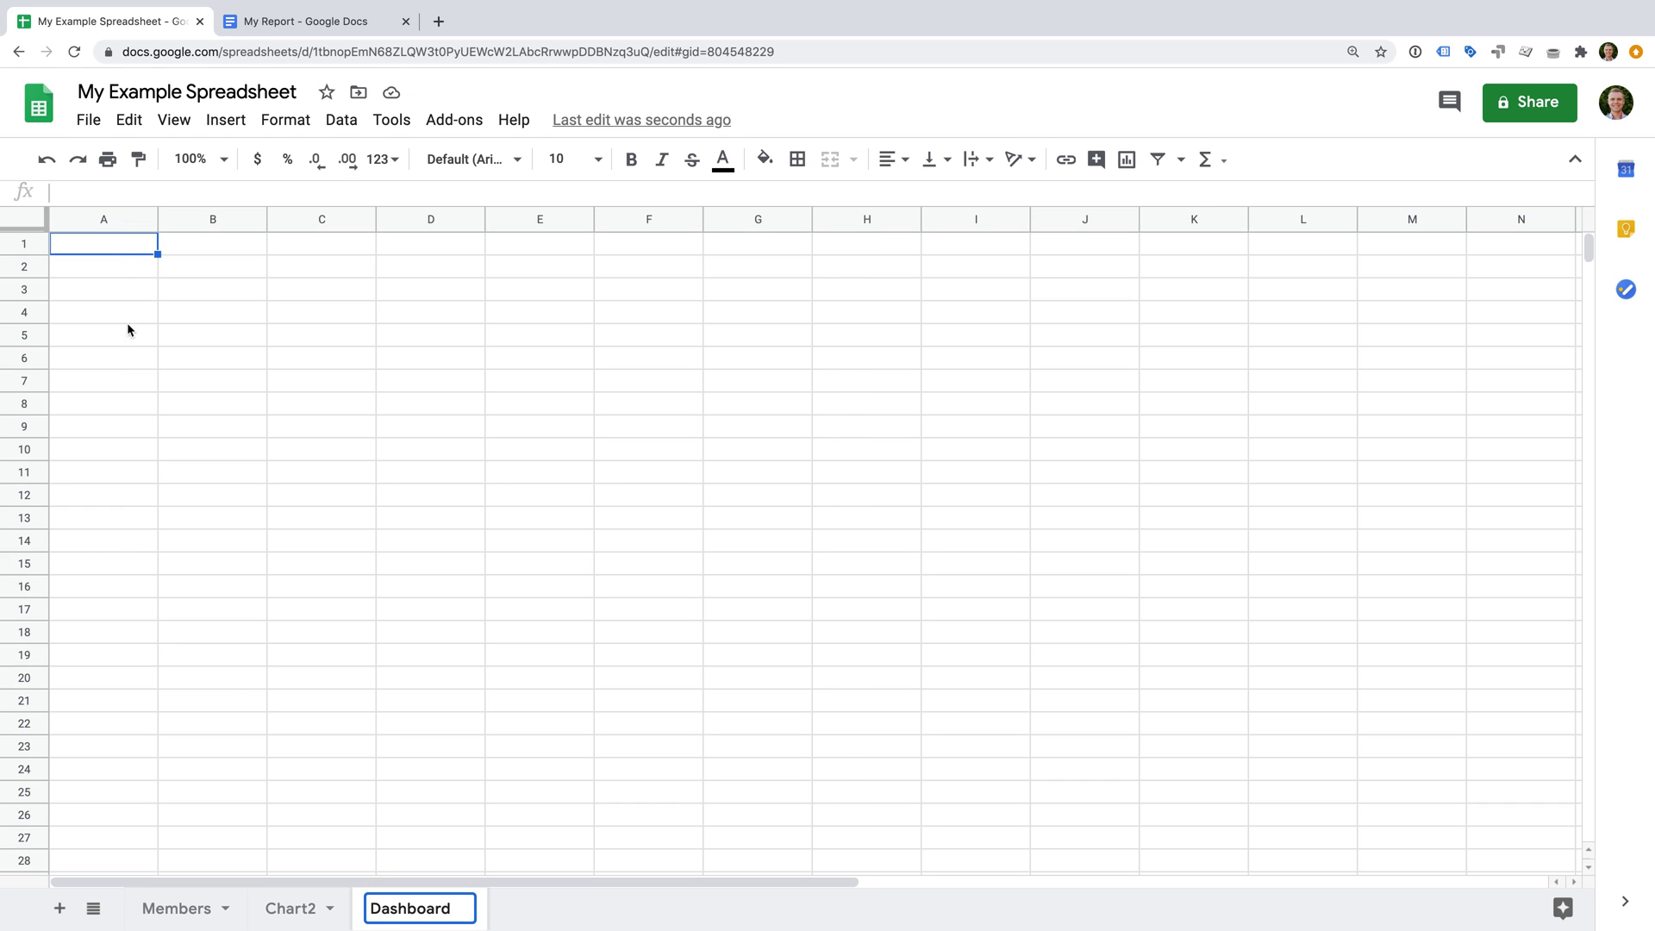
Paste the chart at cell A1 of the Dashboard sheet and enlarge it to cover columns A to F, down to about row 15
left_click(117, 258)
key("ctrl+v")
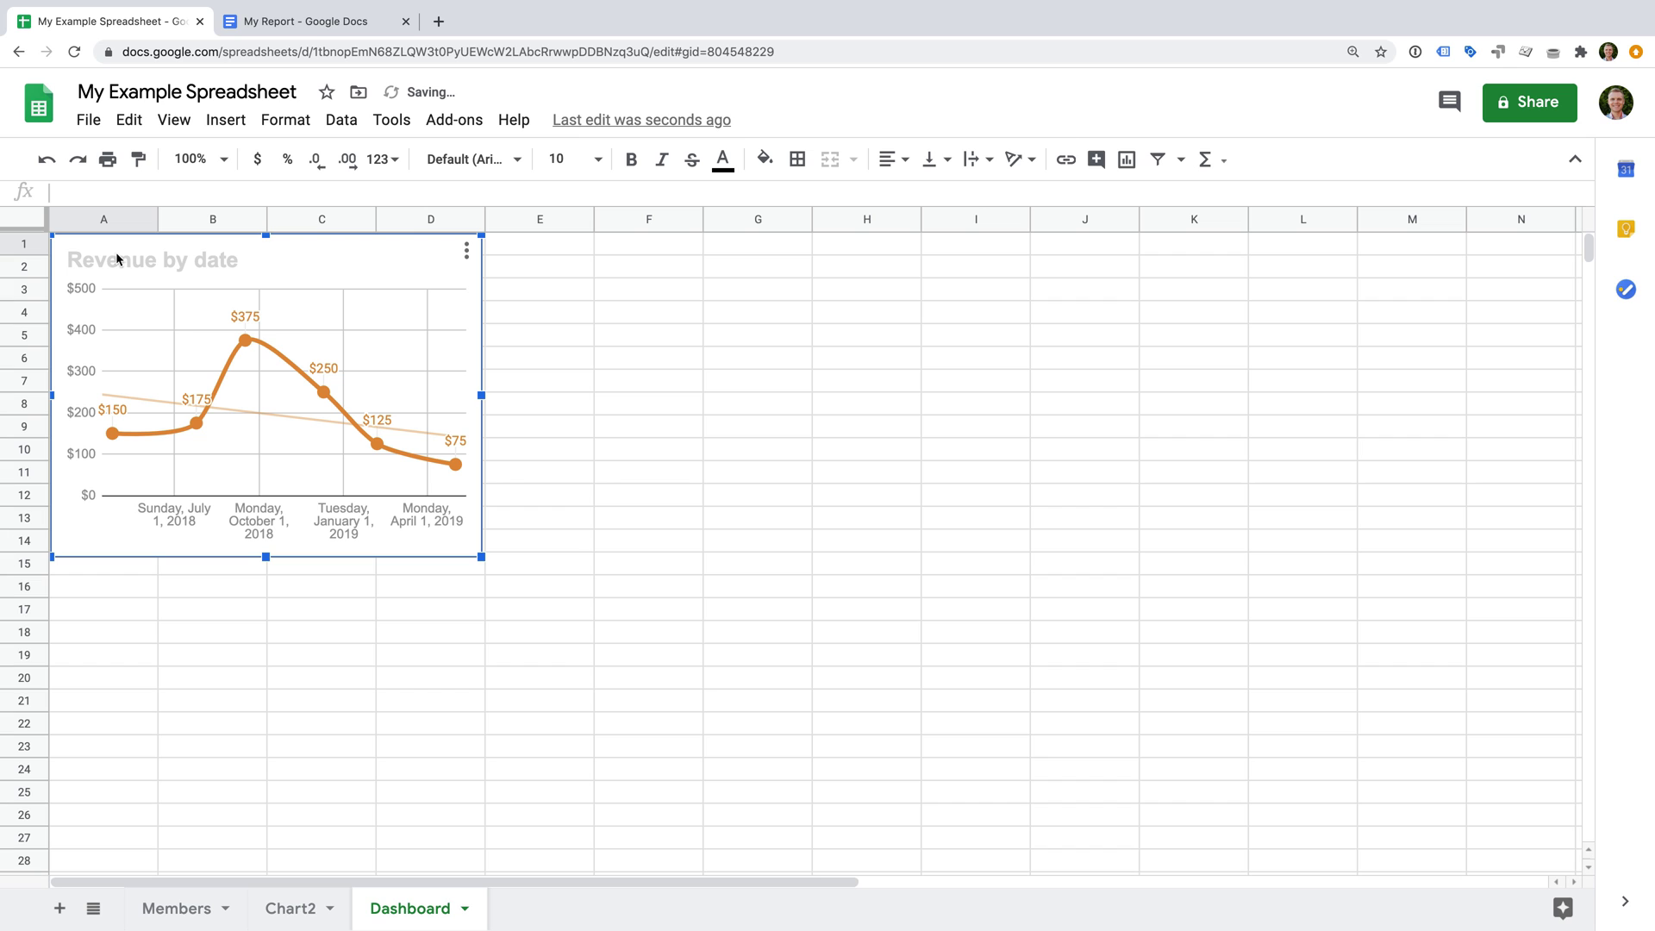
left_click_drag(481, 395, 703, 394)
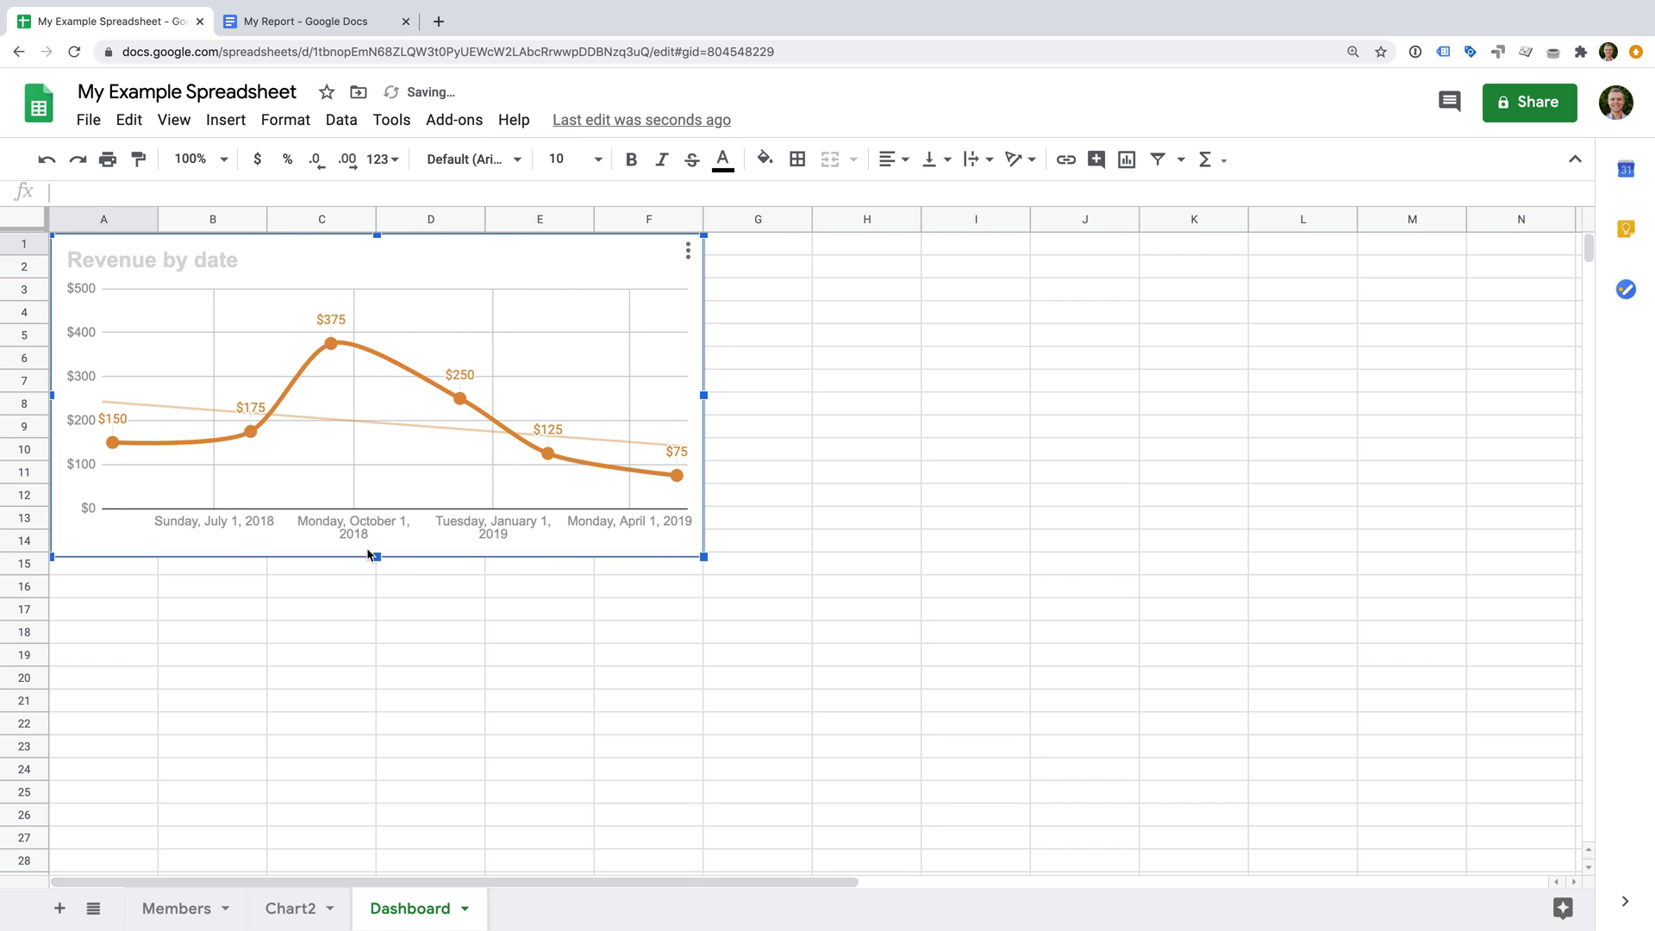
left_click_drag(376, 557, 376, 575)
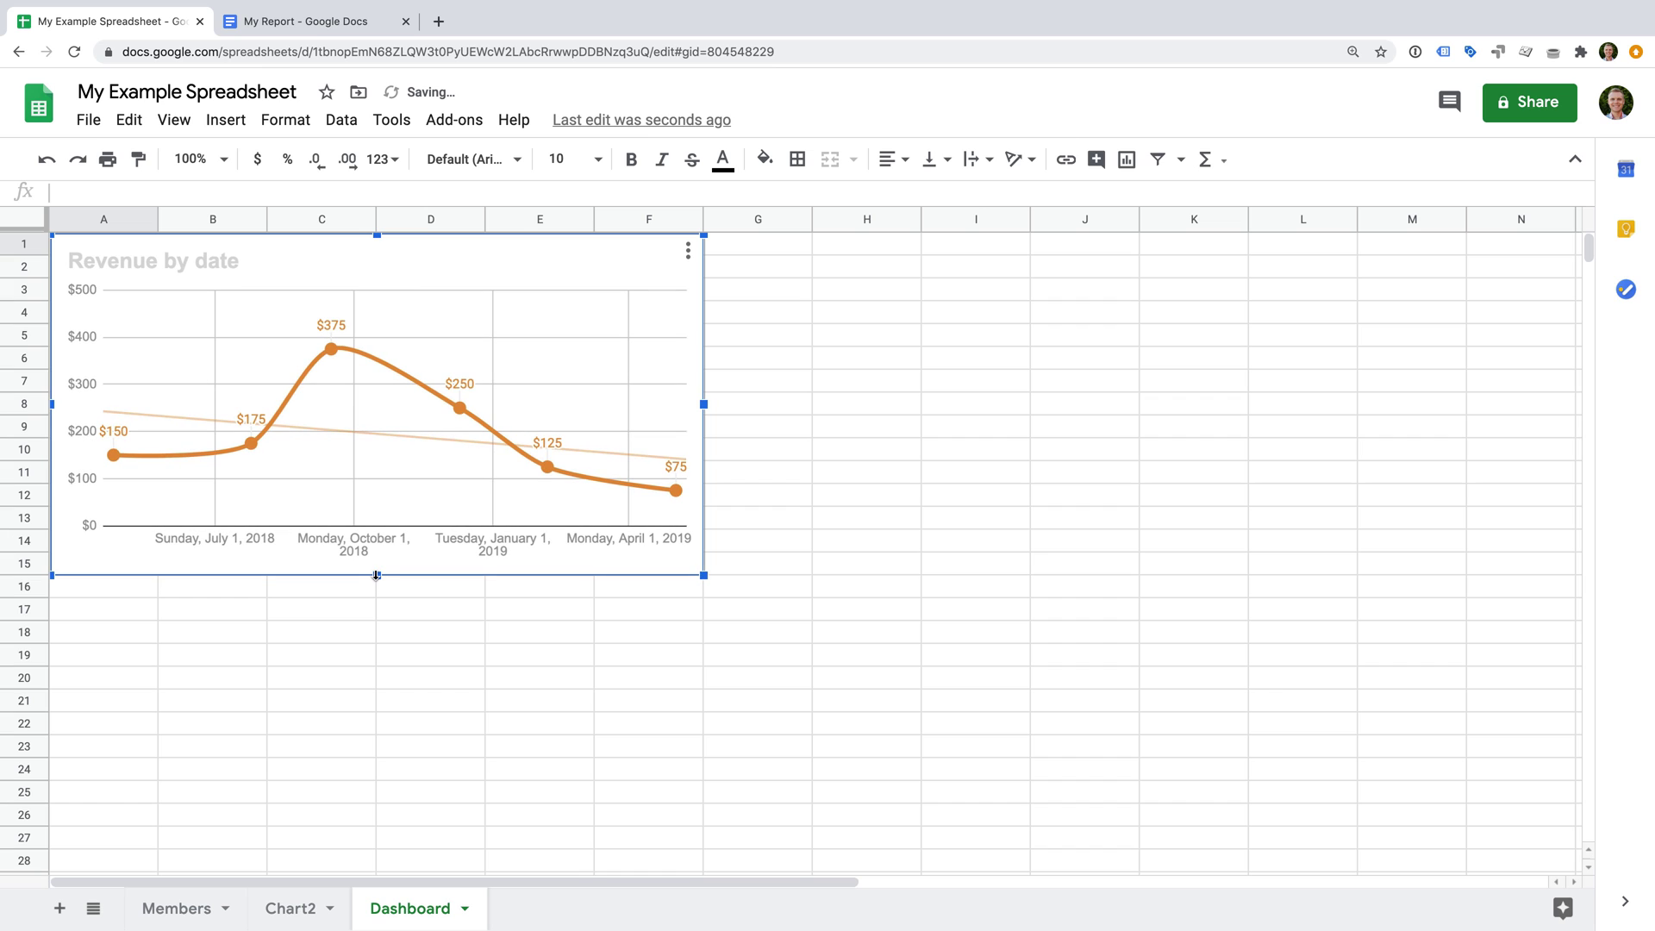
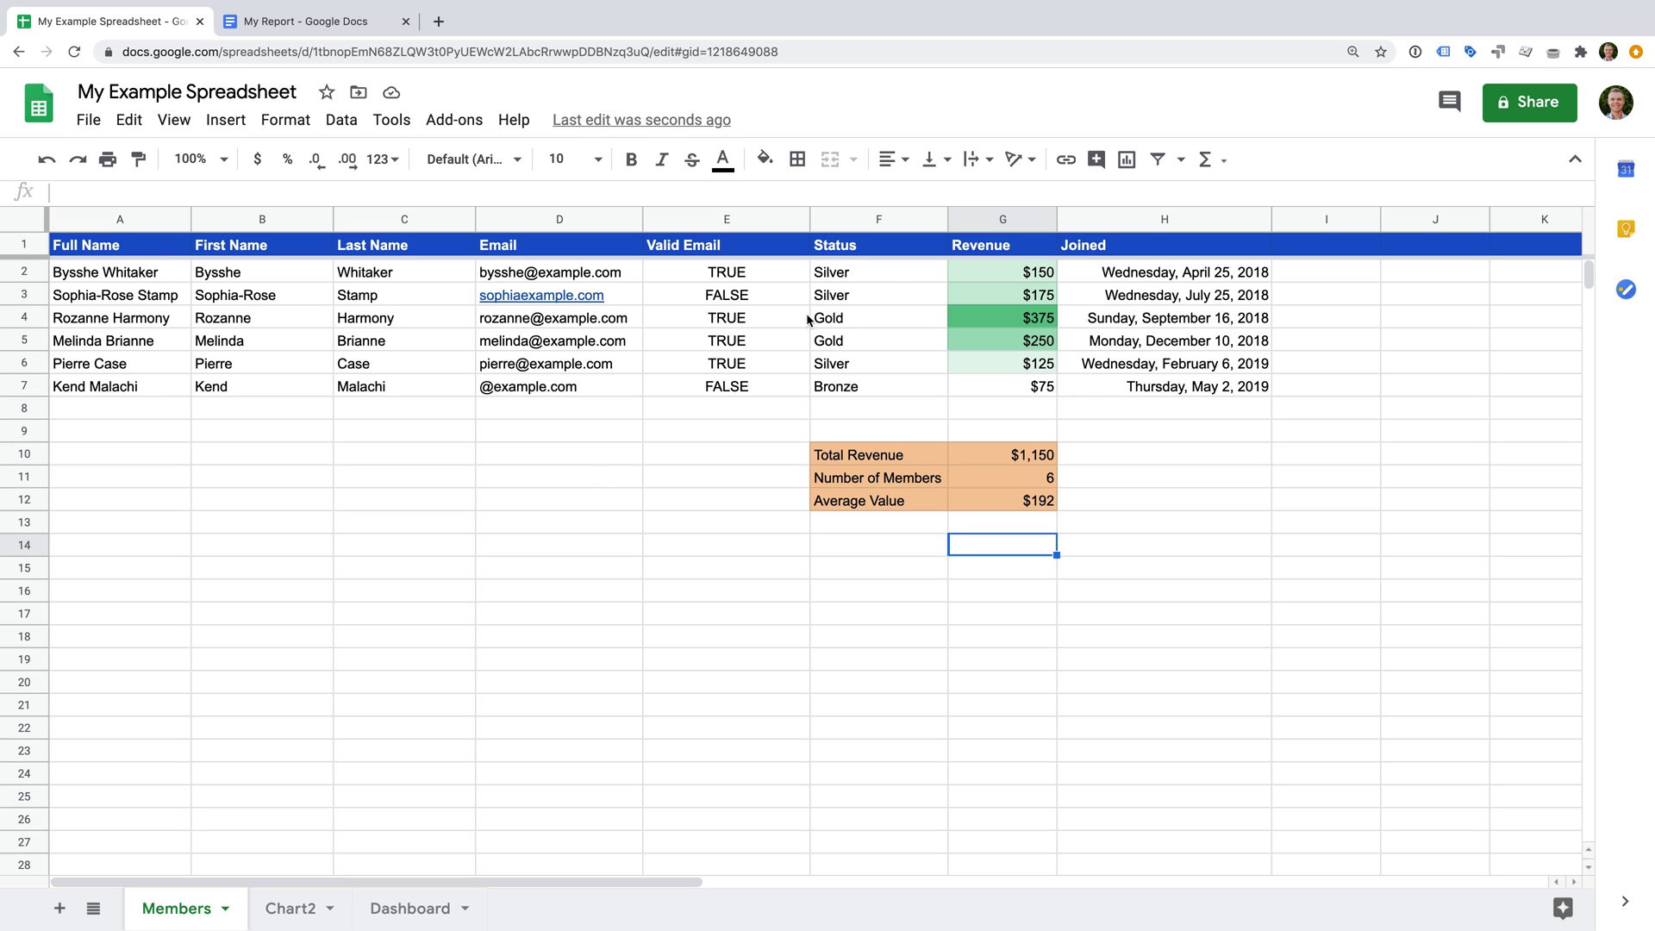
Insert a chart from the Status values in F2:F7 on the Members sheet
left_click_drag(886, 266, 890, 390)
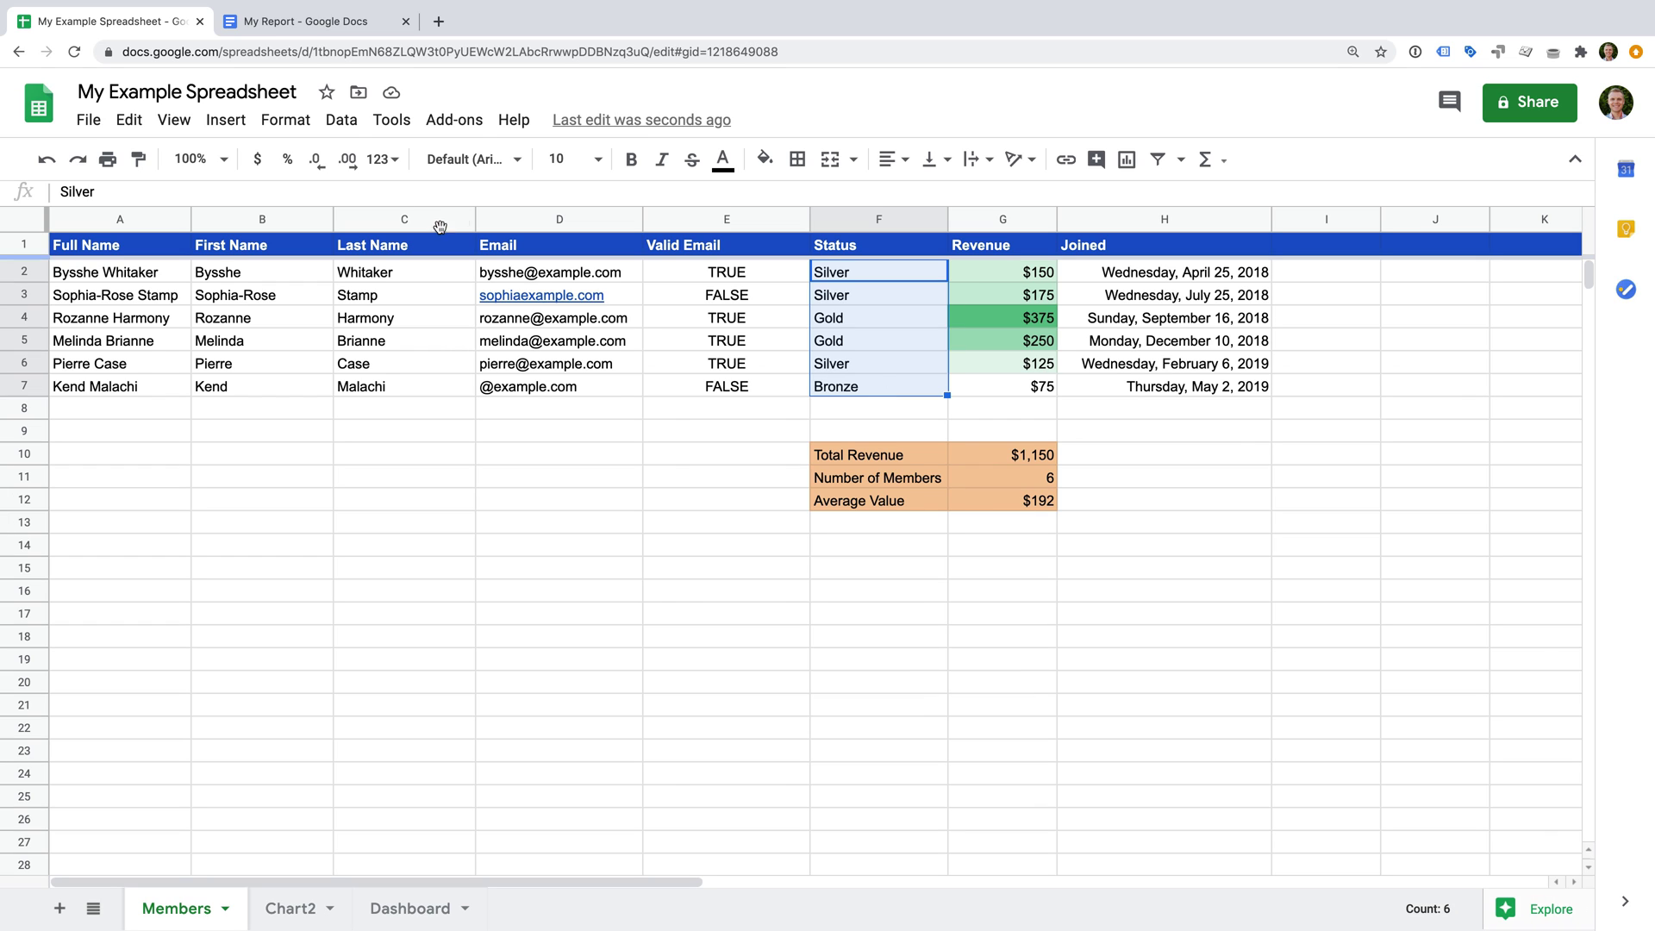
left_click(238, 125)
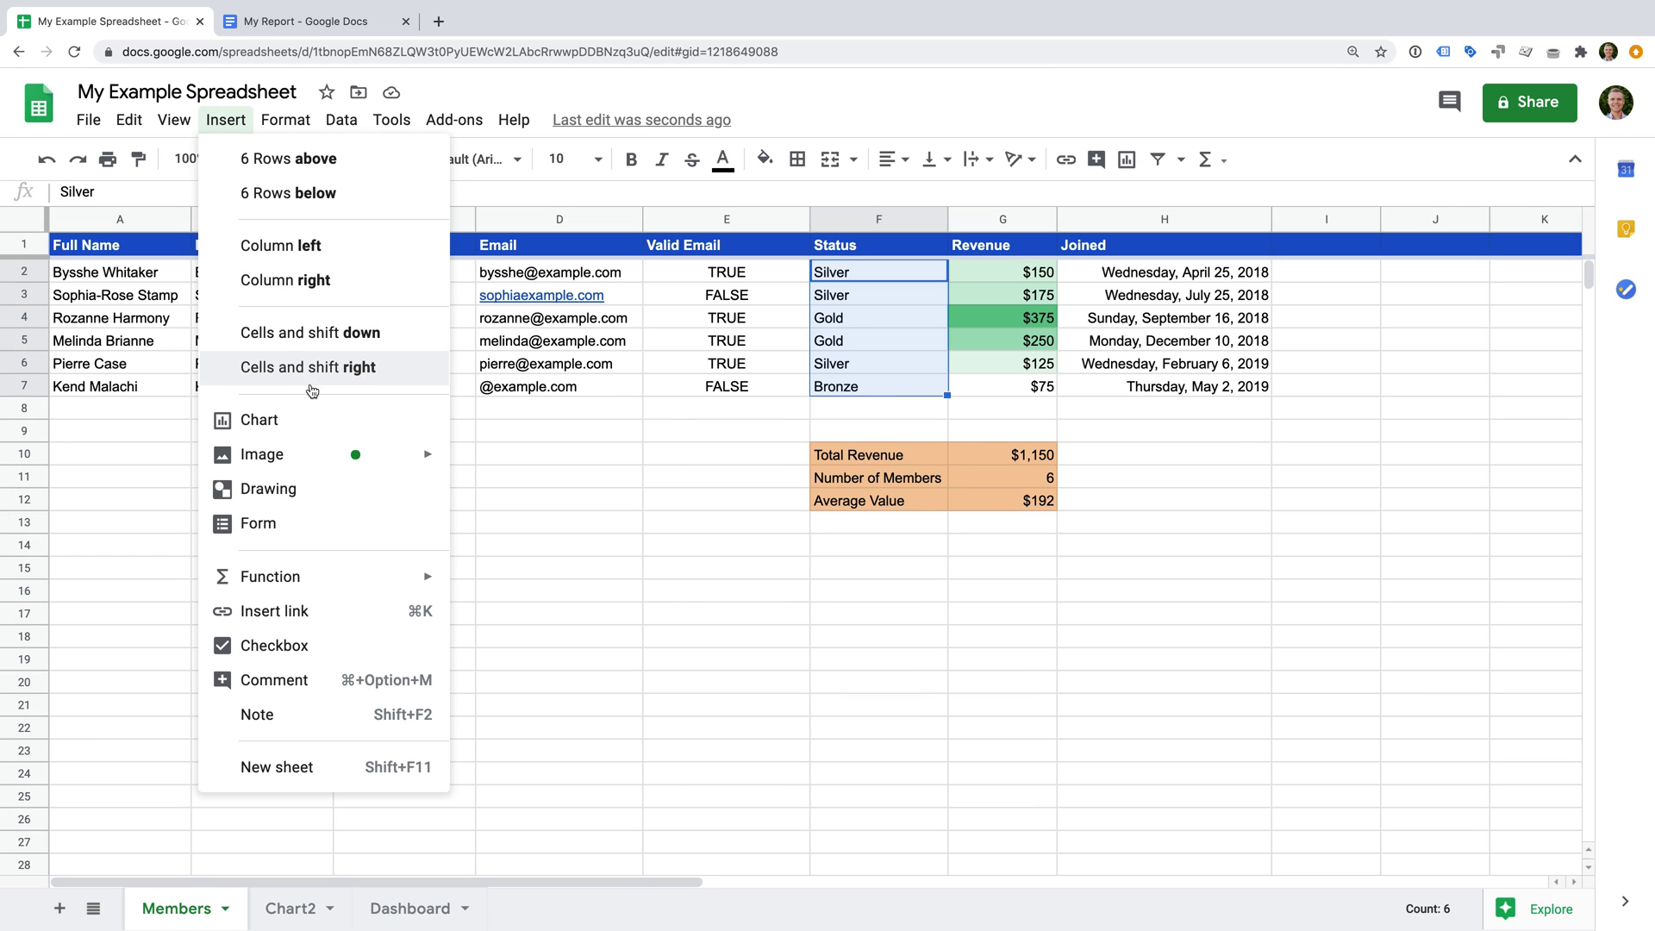
left_click(295, 423)
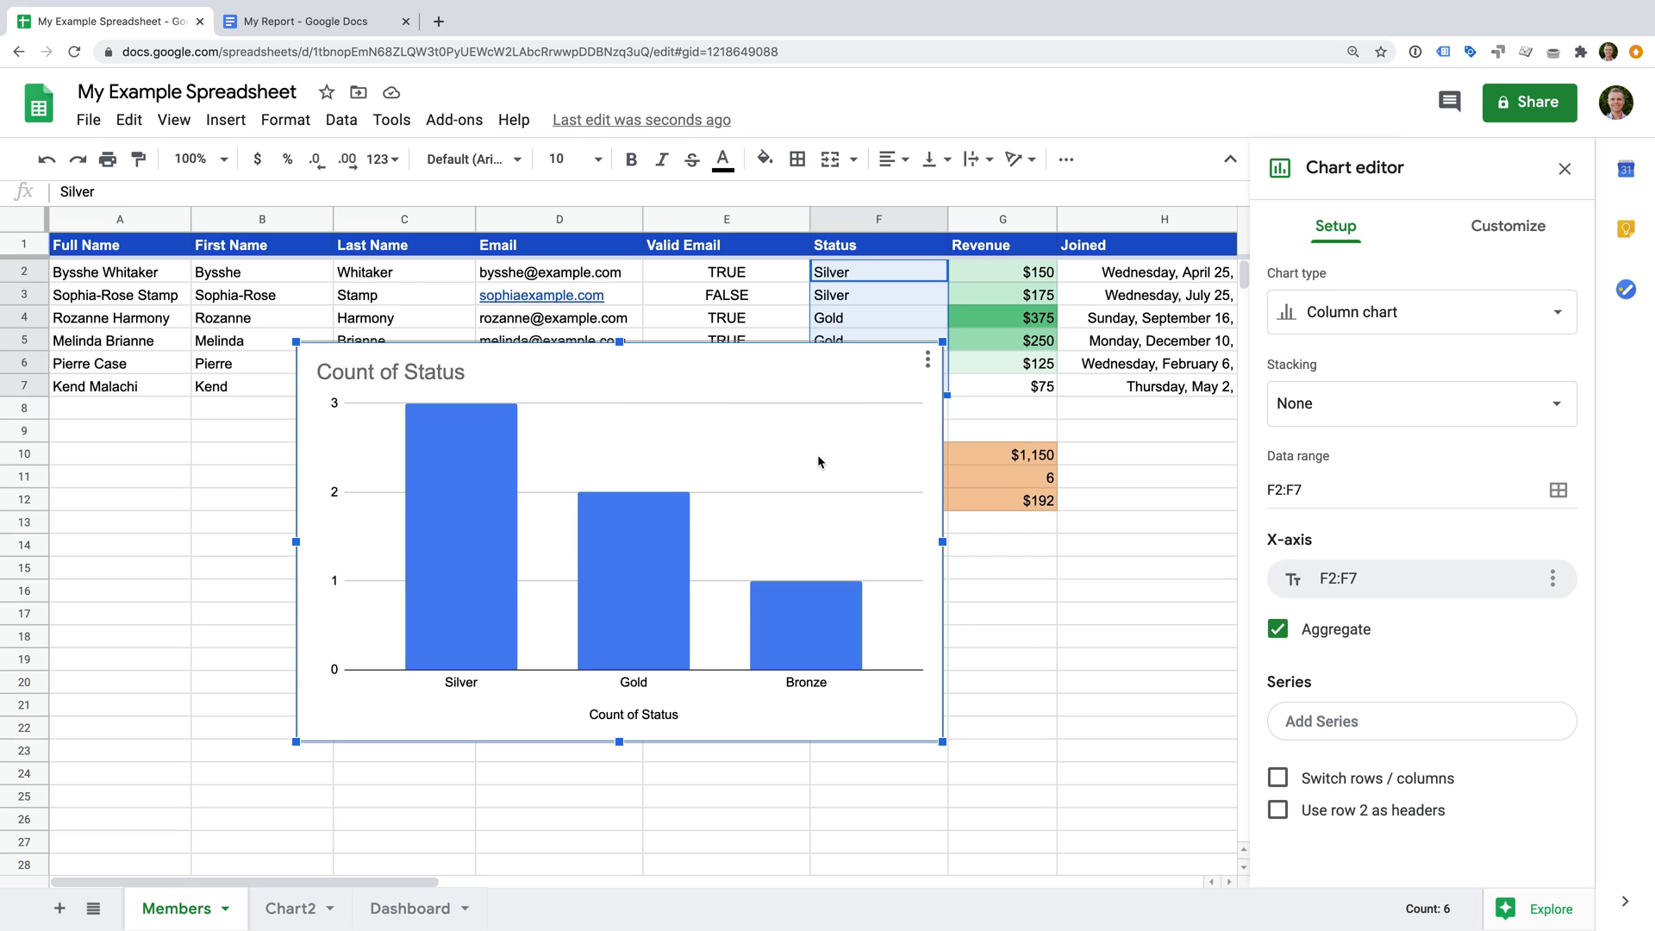
Open the series customization of the "Count of Status" chart and check which series can be formatted
left_click(1507, 230)
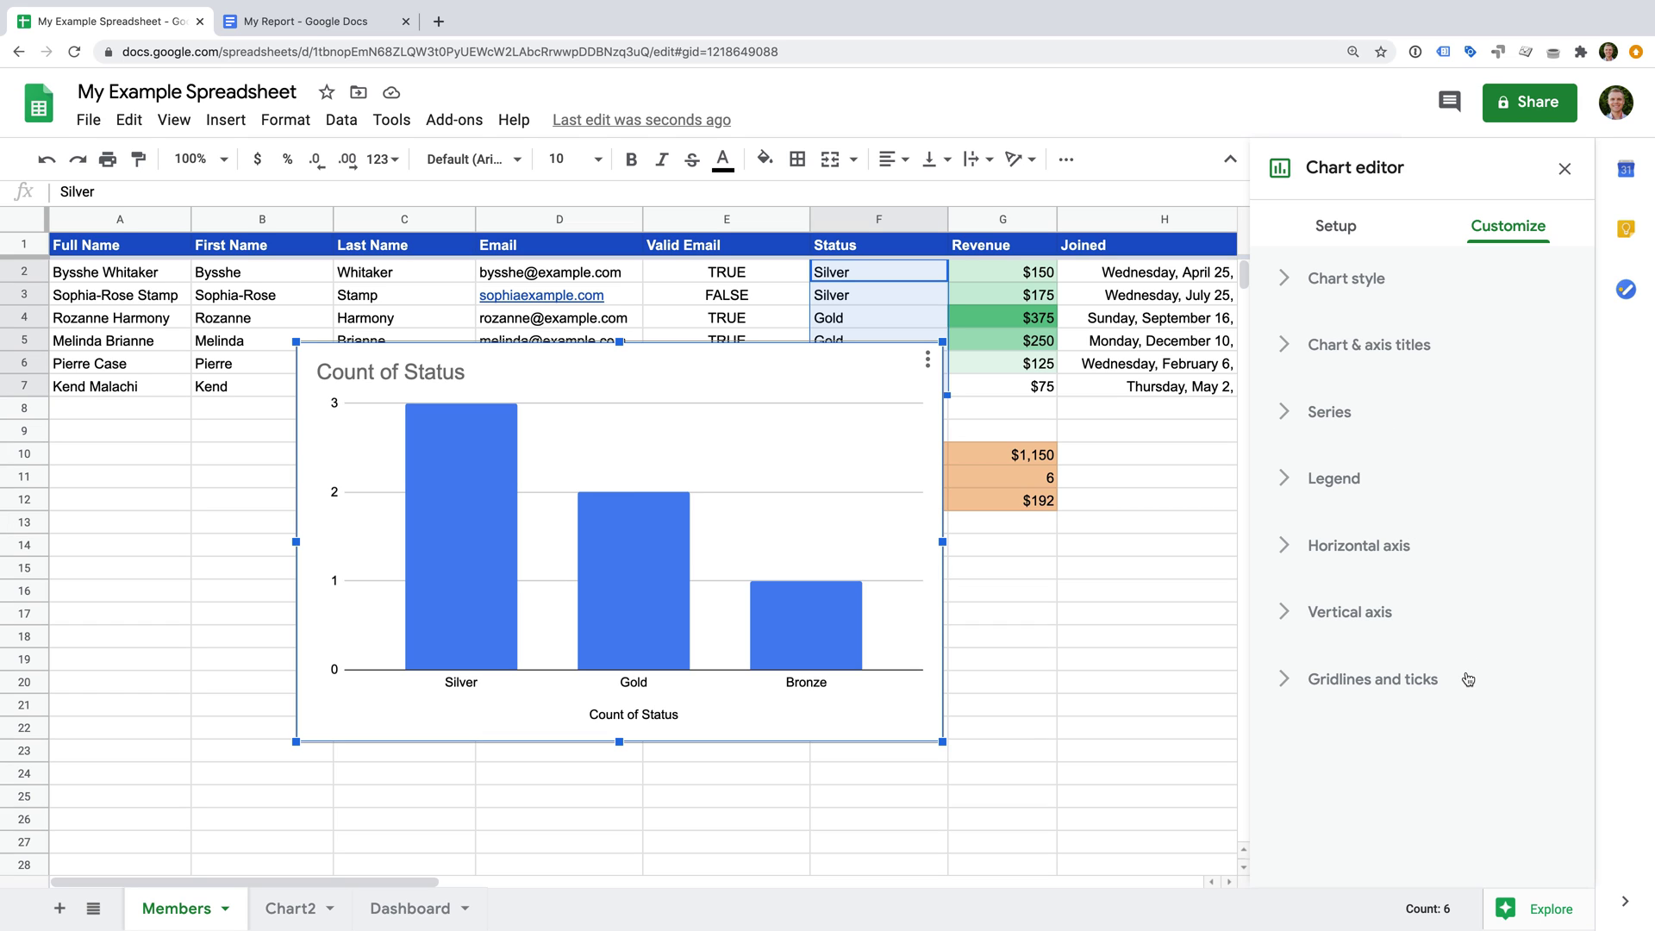
left_click(1368, 421)
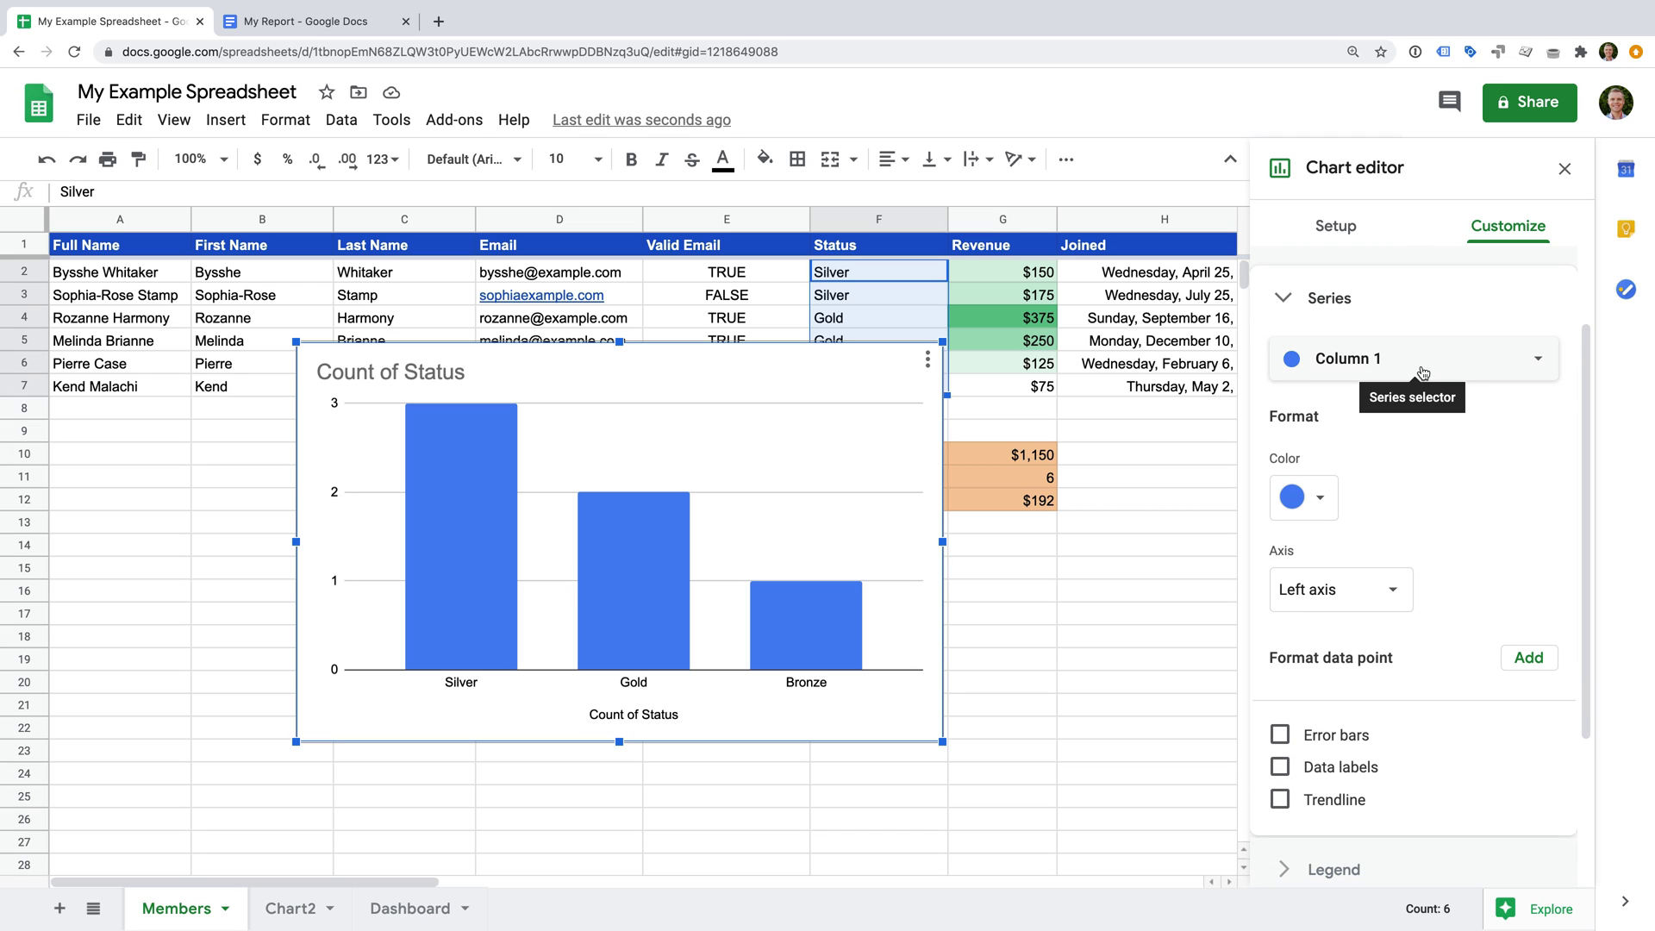
left_click(1420, 369)
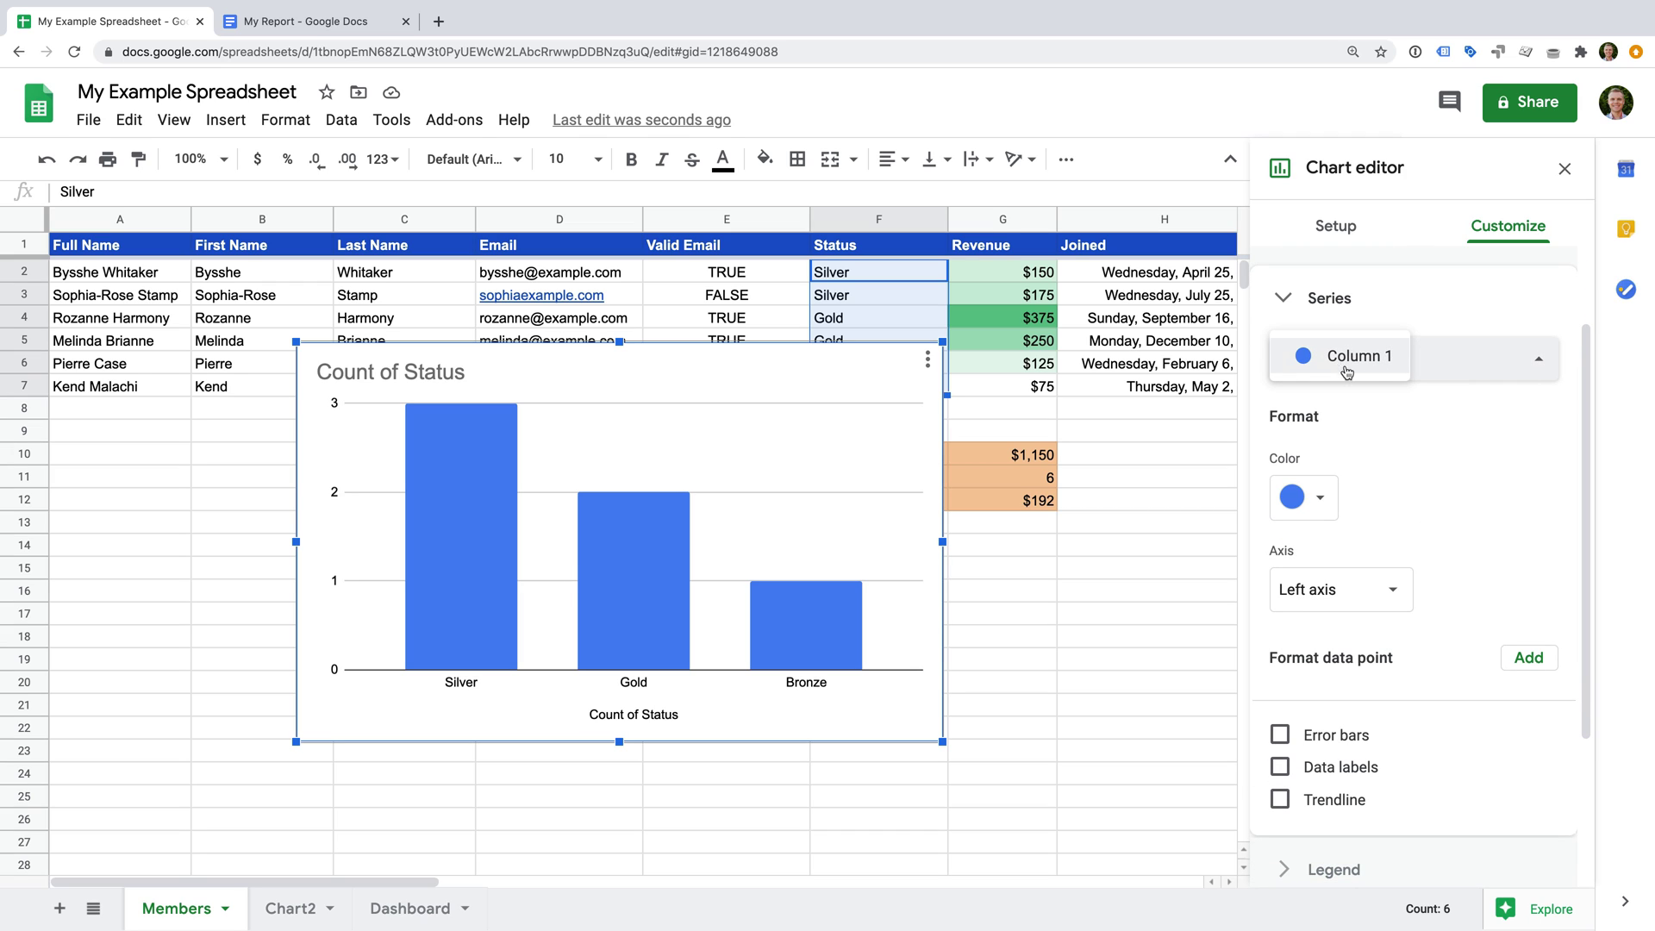
left_click(1408, 400)
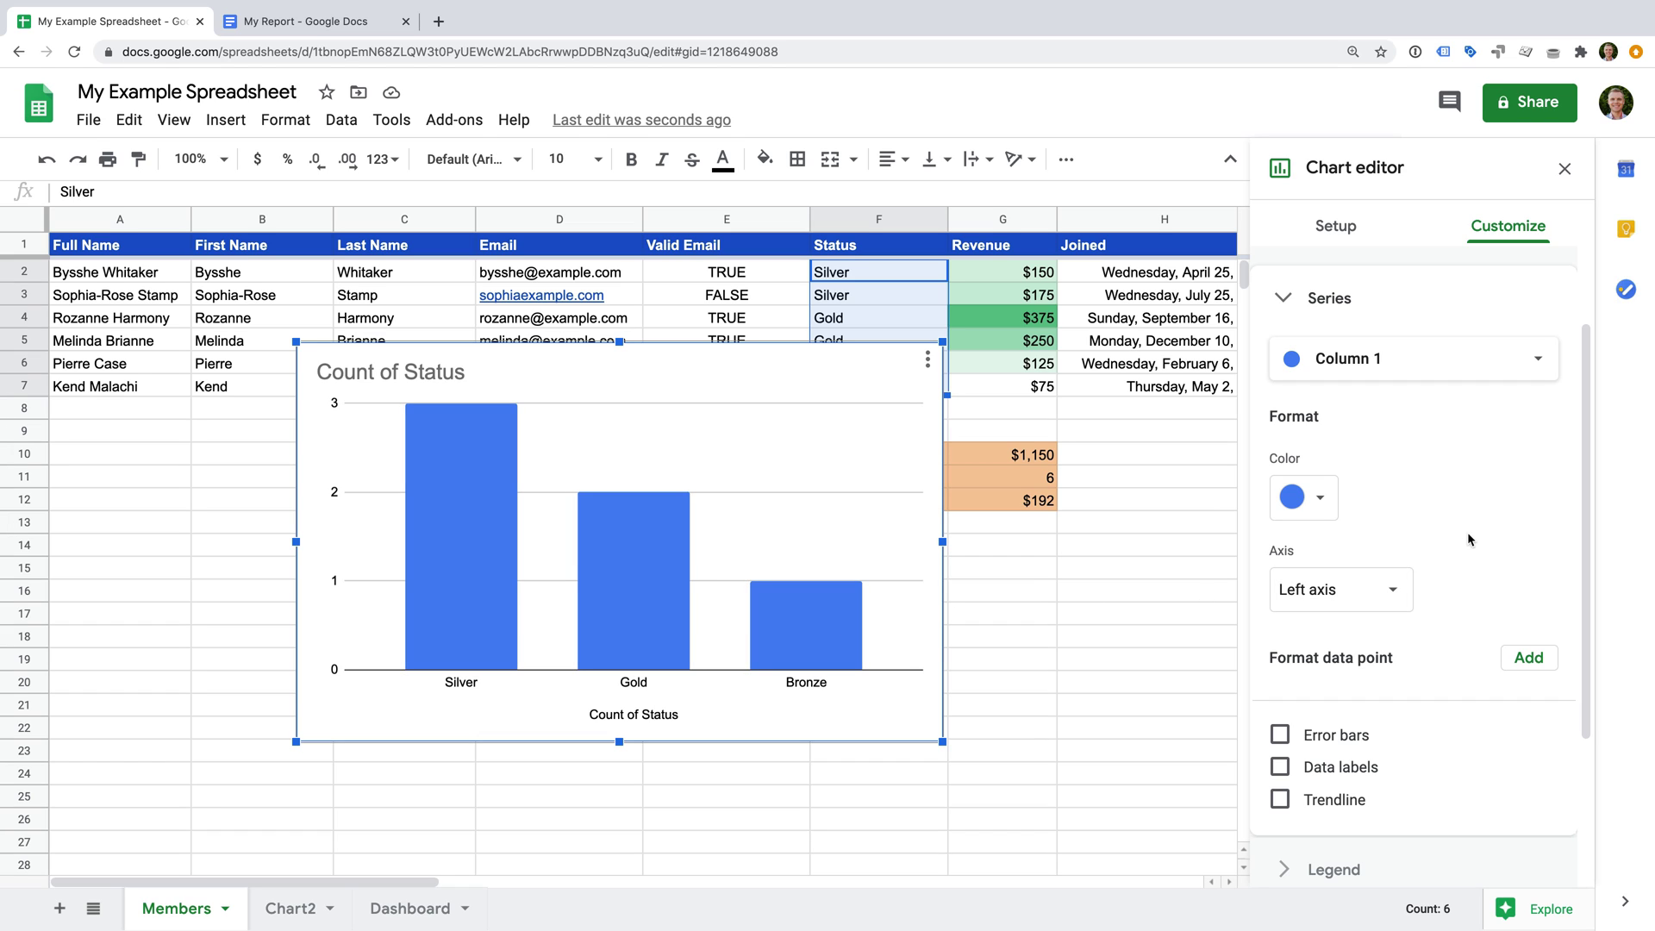
left_click(1530, 659)
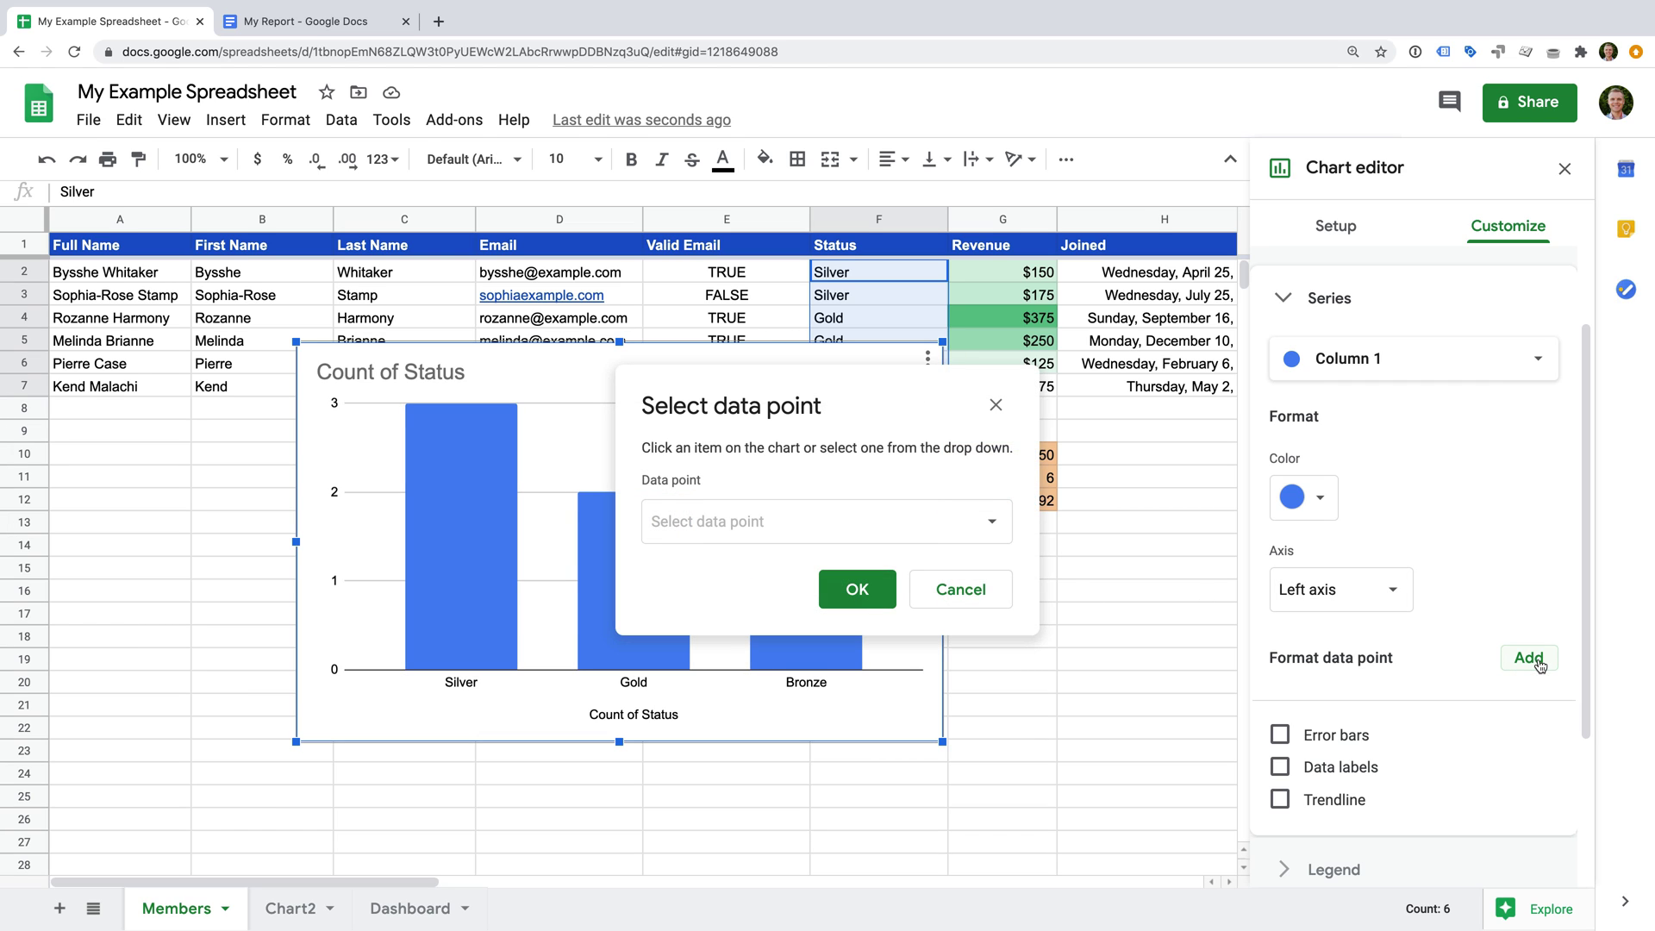
left_click(940, 530)
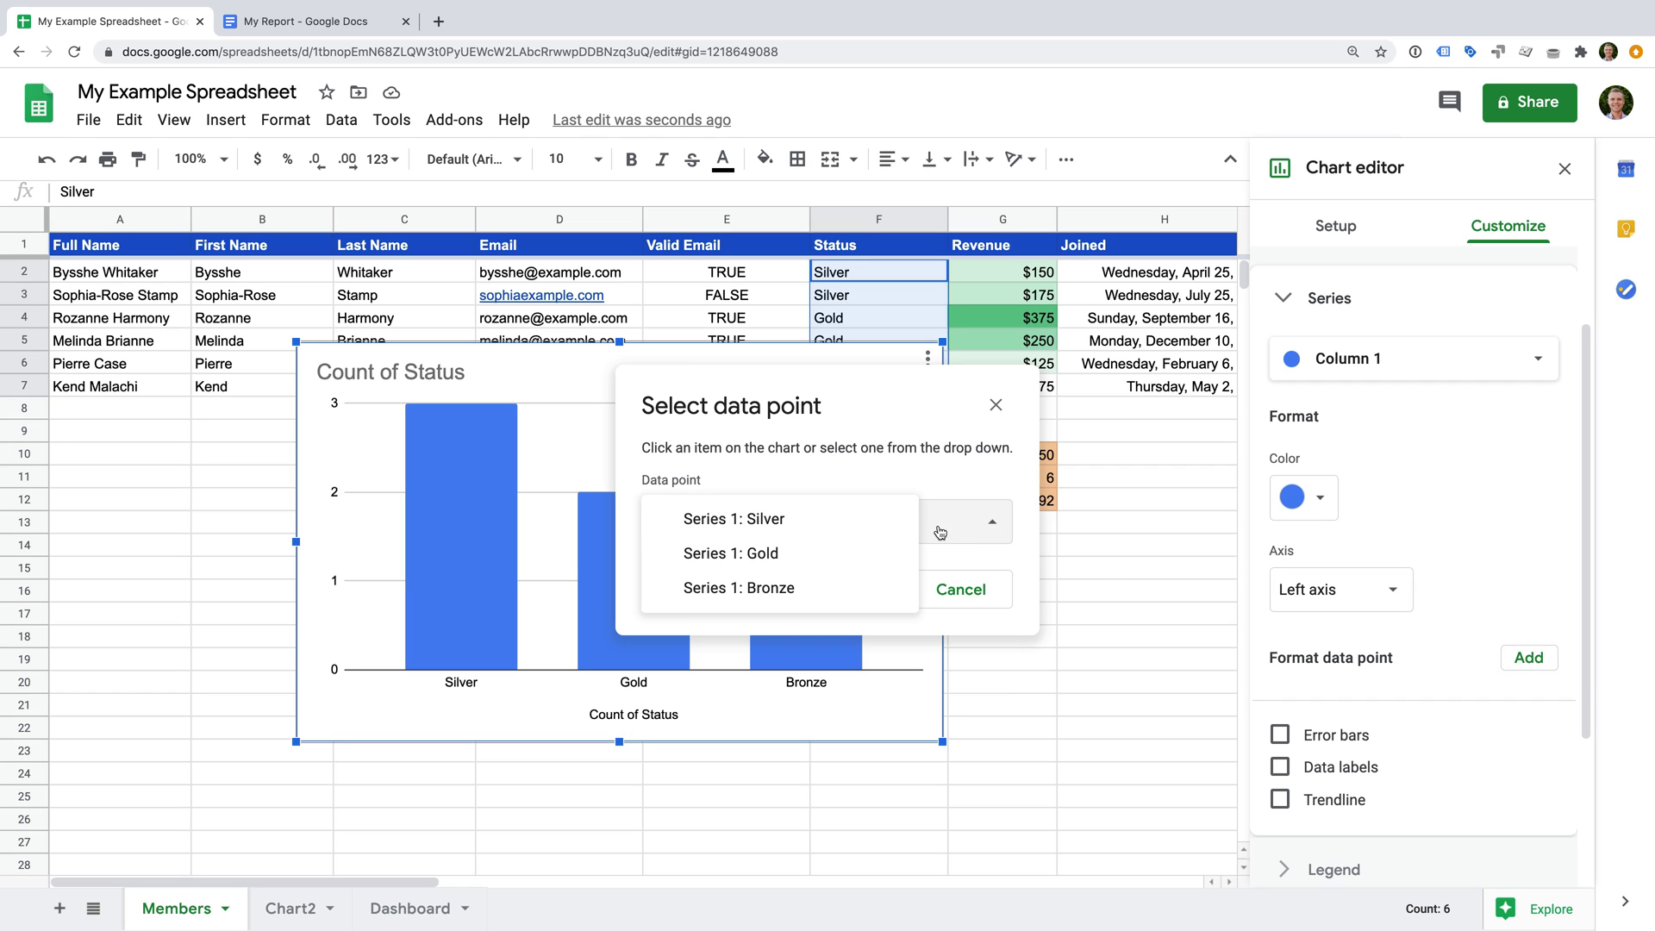
left_click(803, 523)
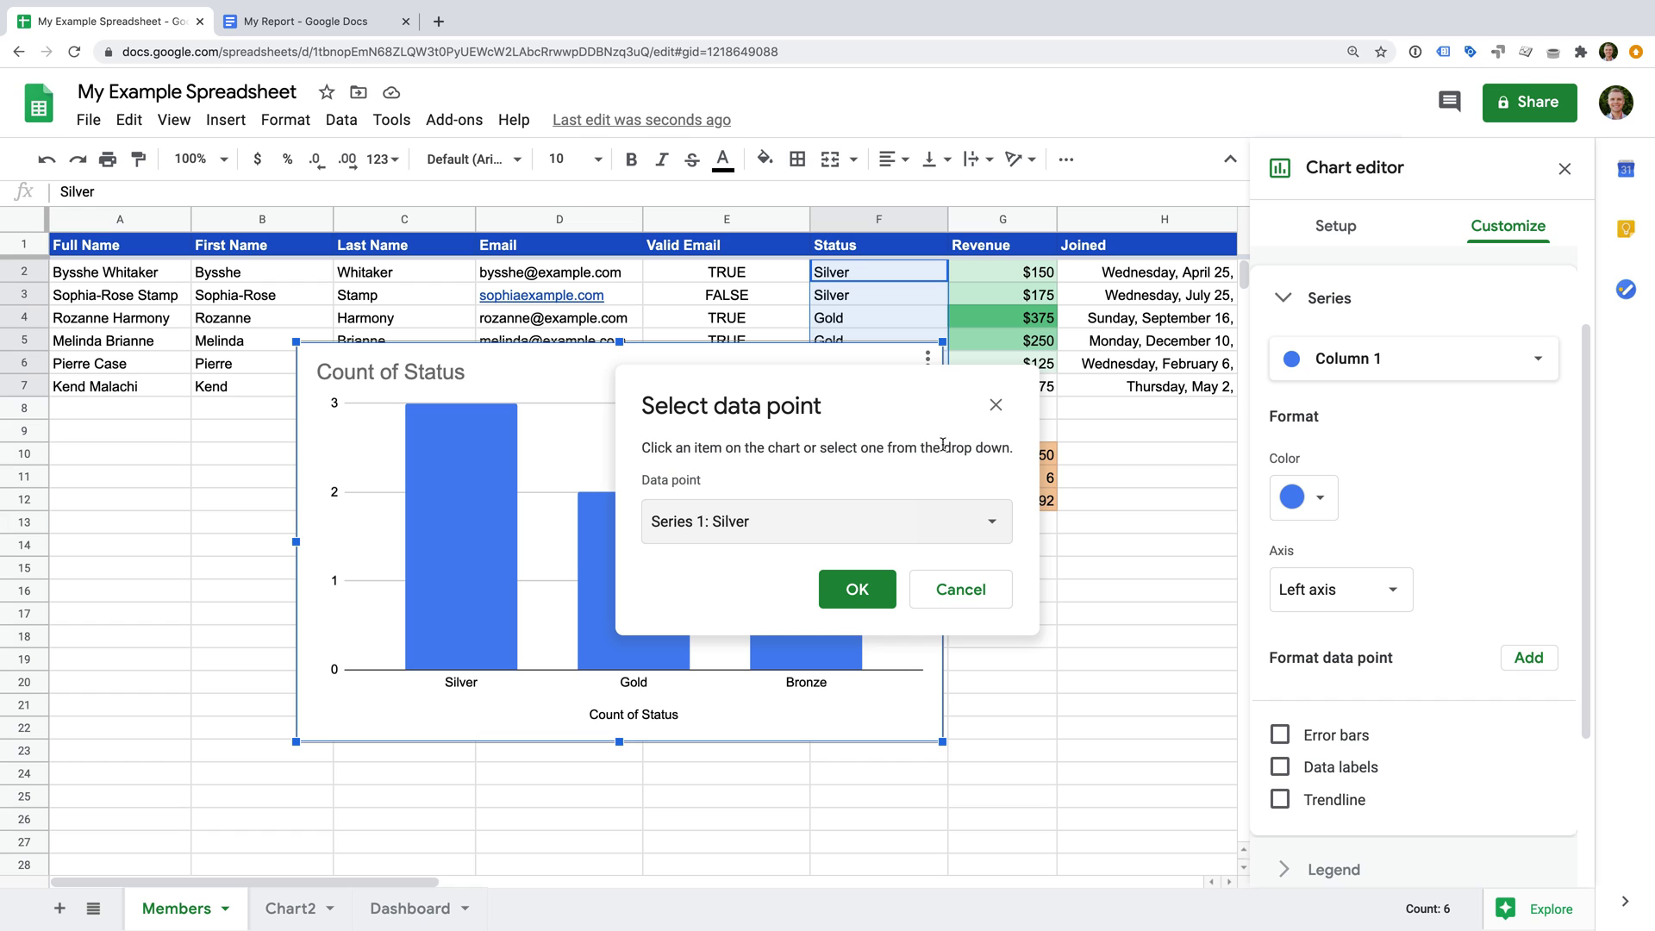
left_click(996, 404)
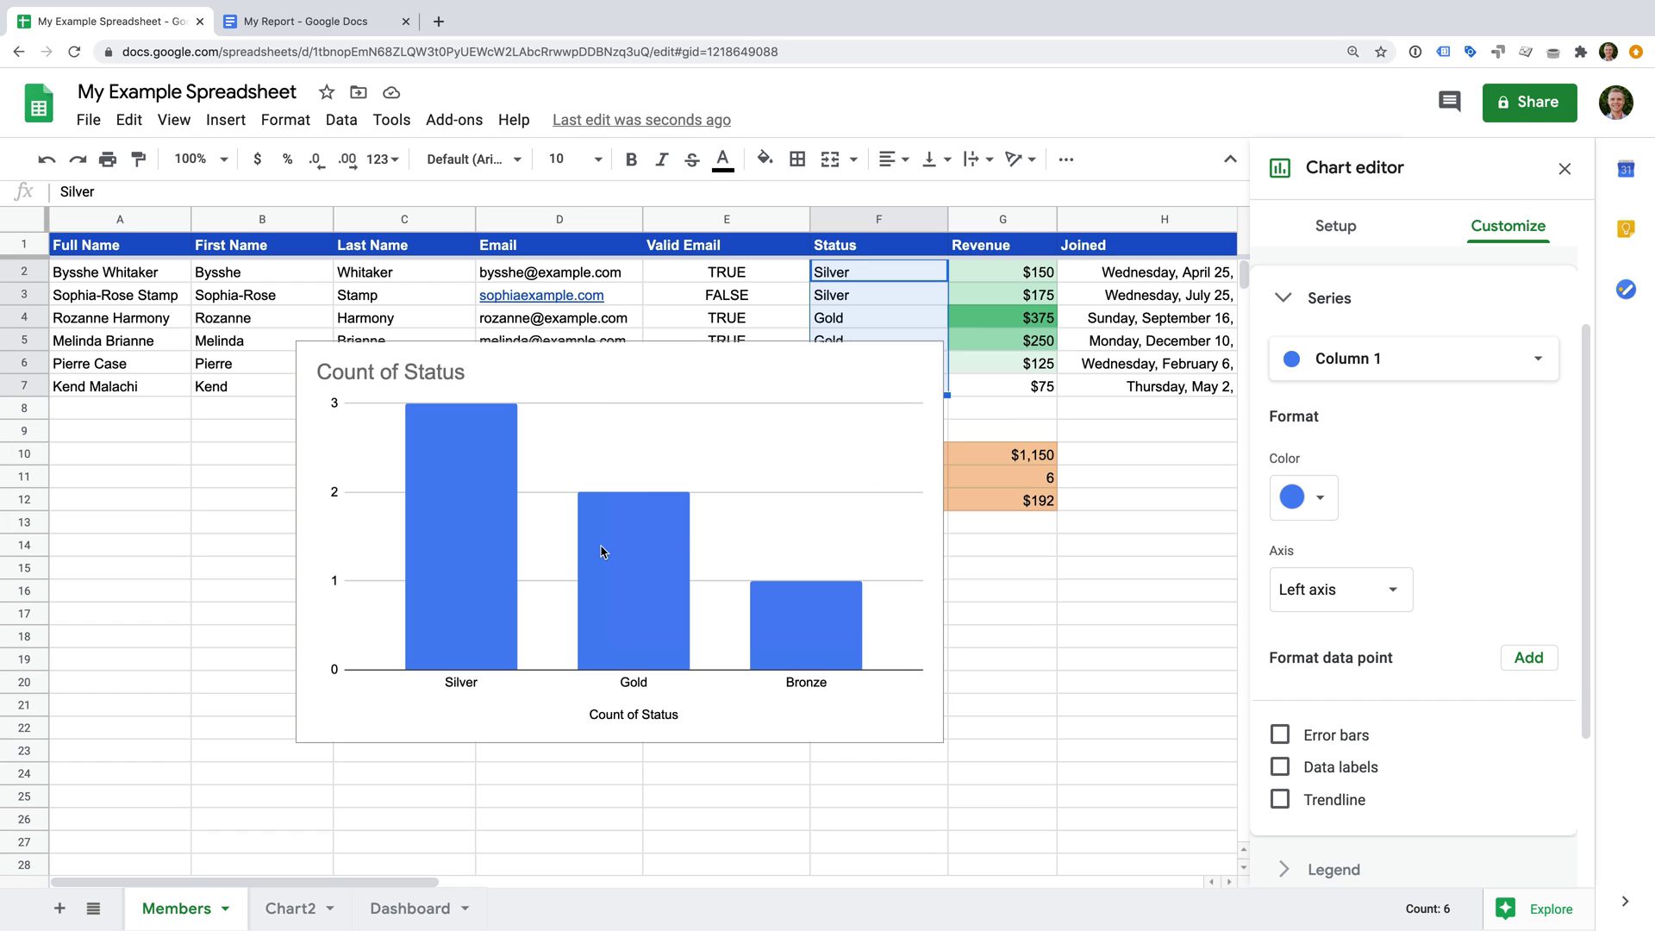
Color the Silver column of the "Count of Status" chart dark gray
left_click(476, 566)
left_click(476, 570)
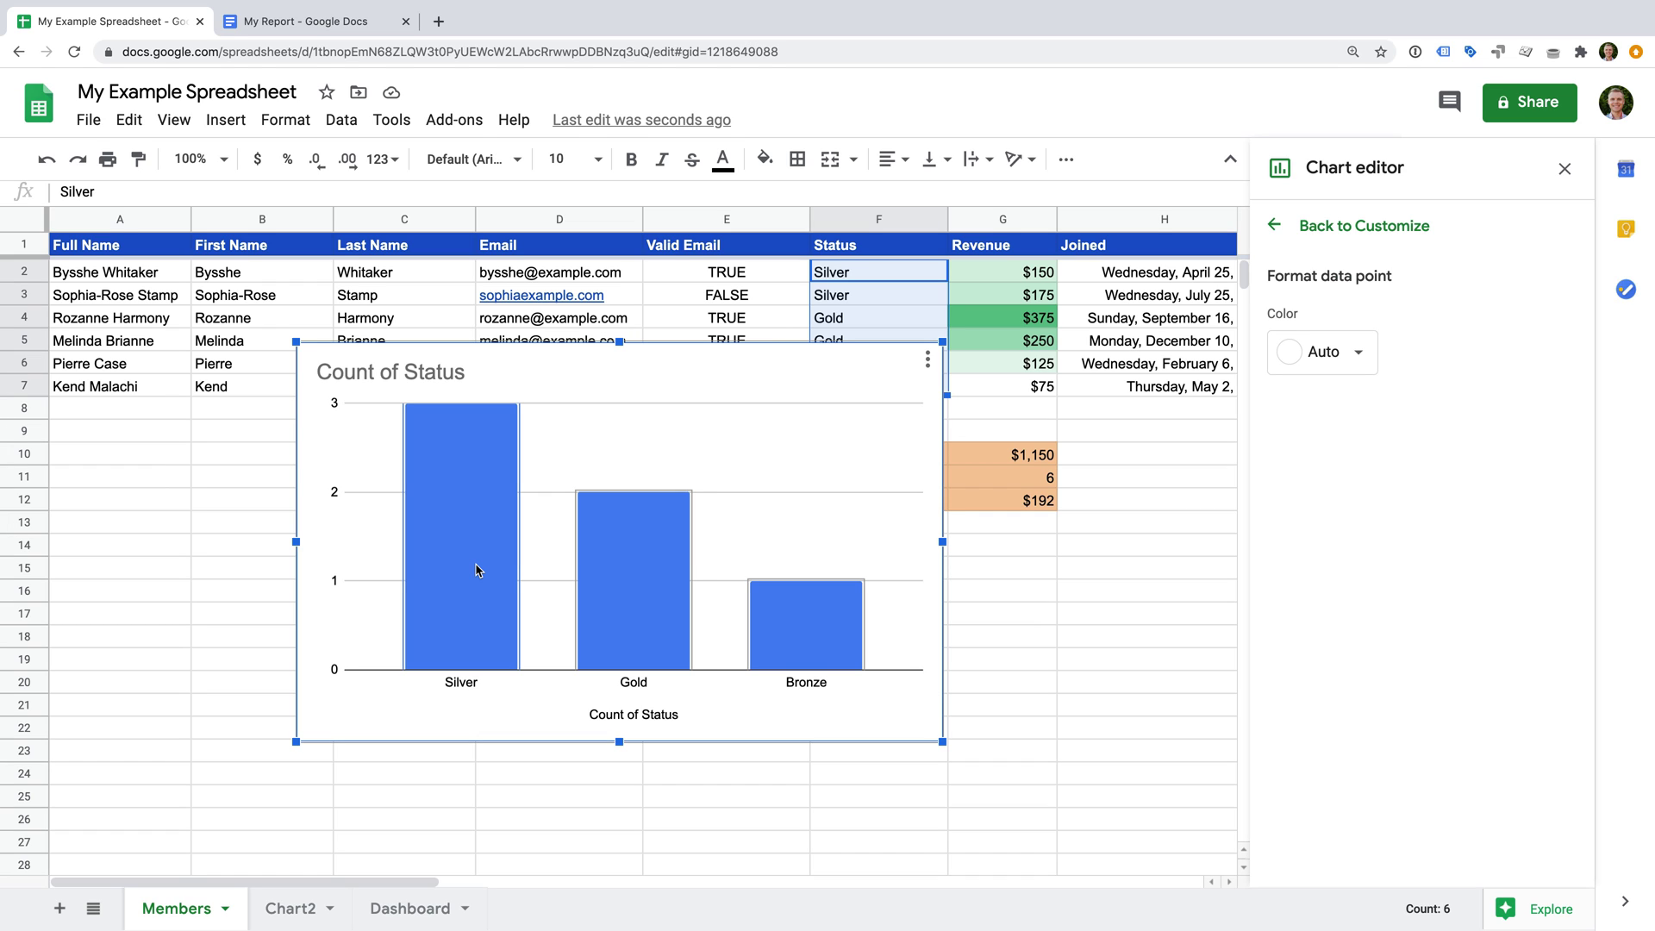
left_click(1321, 354)
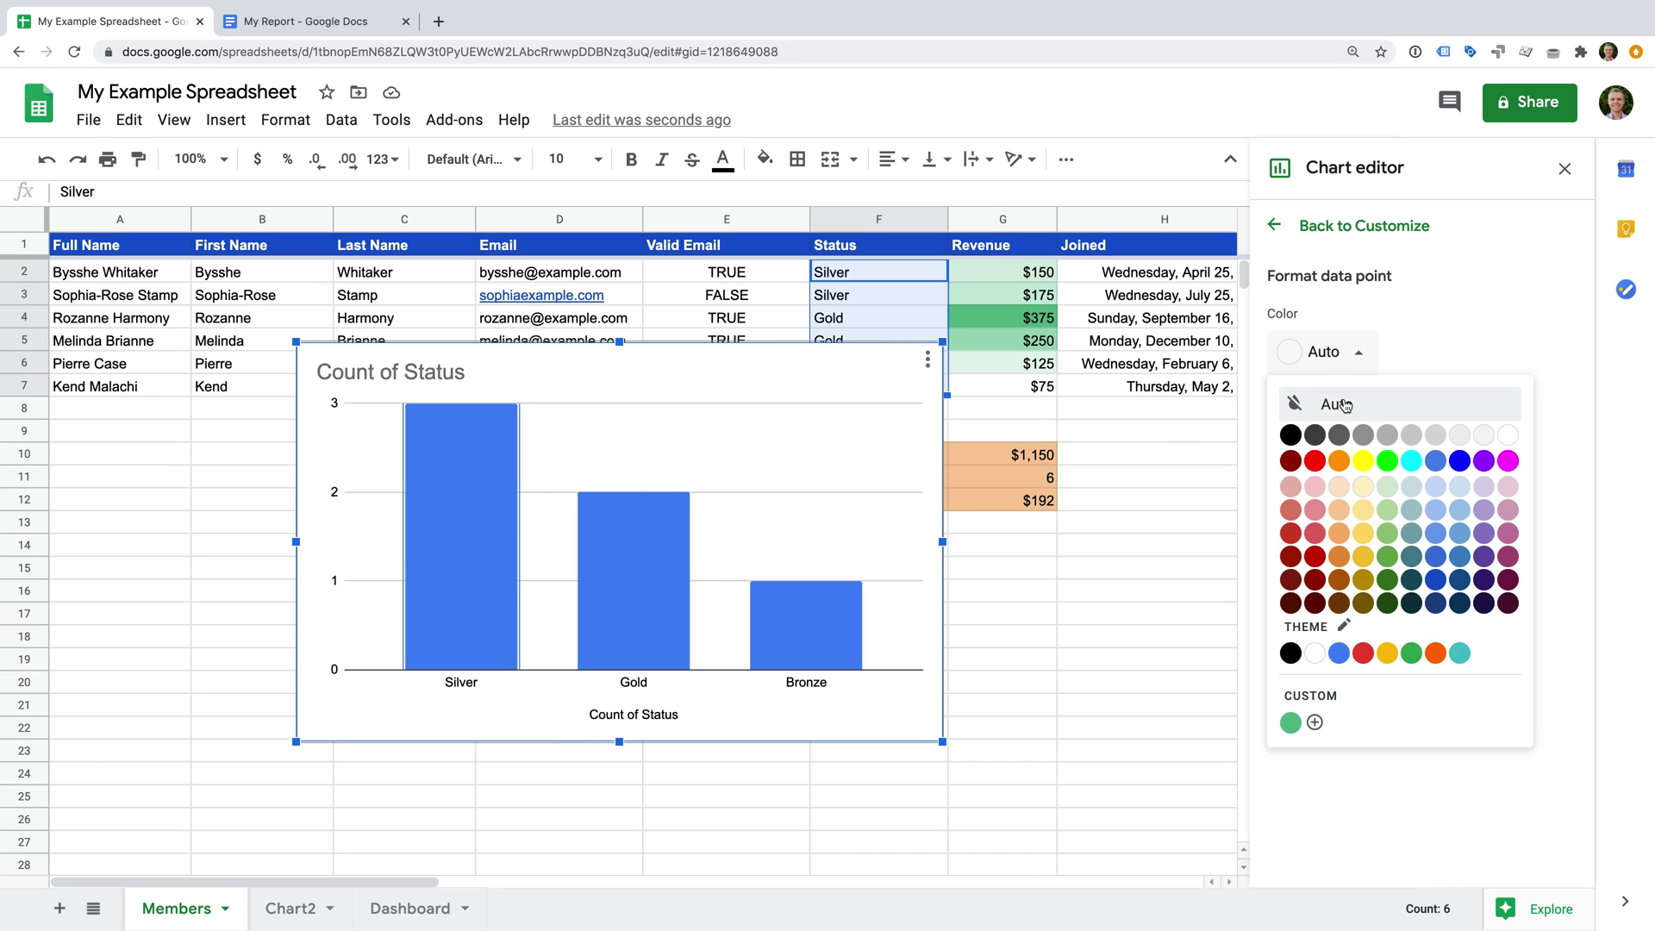
left_click(1365, 434)
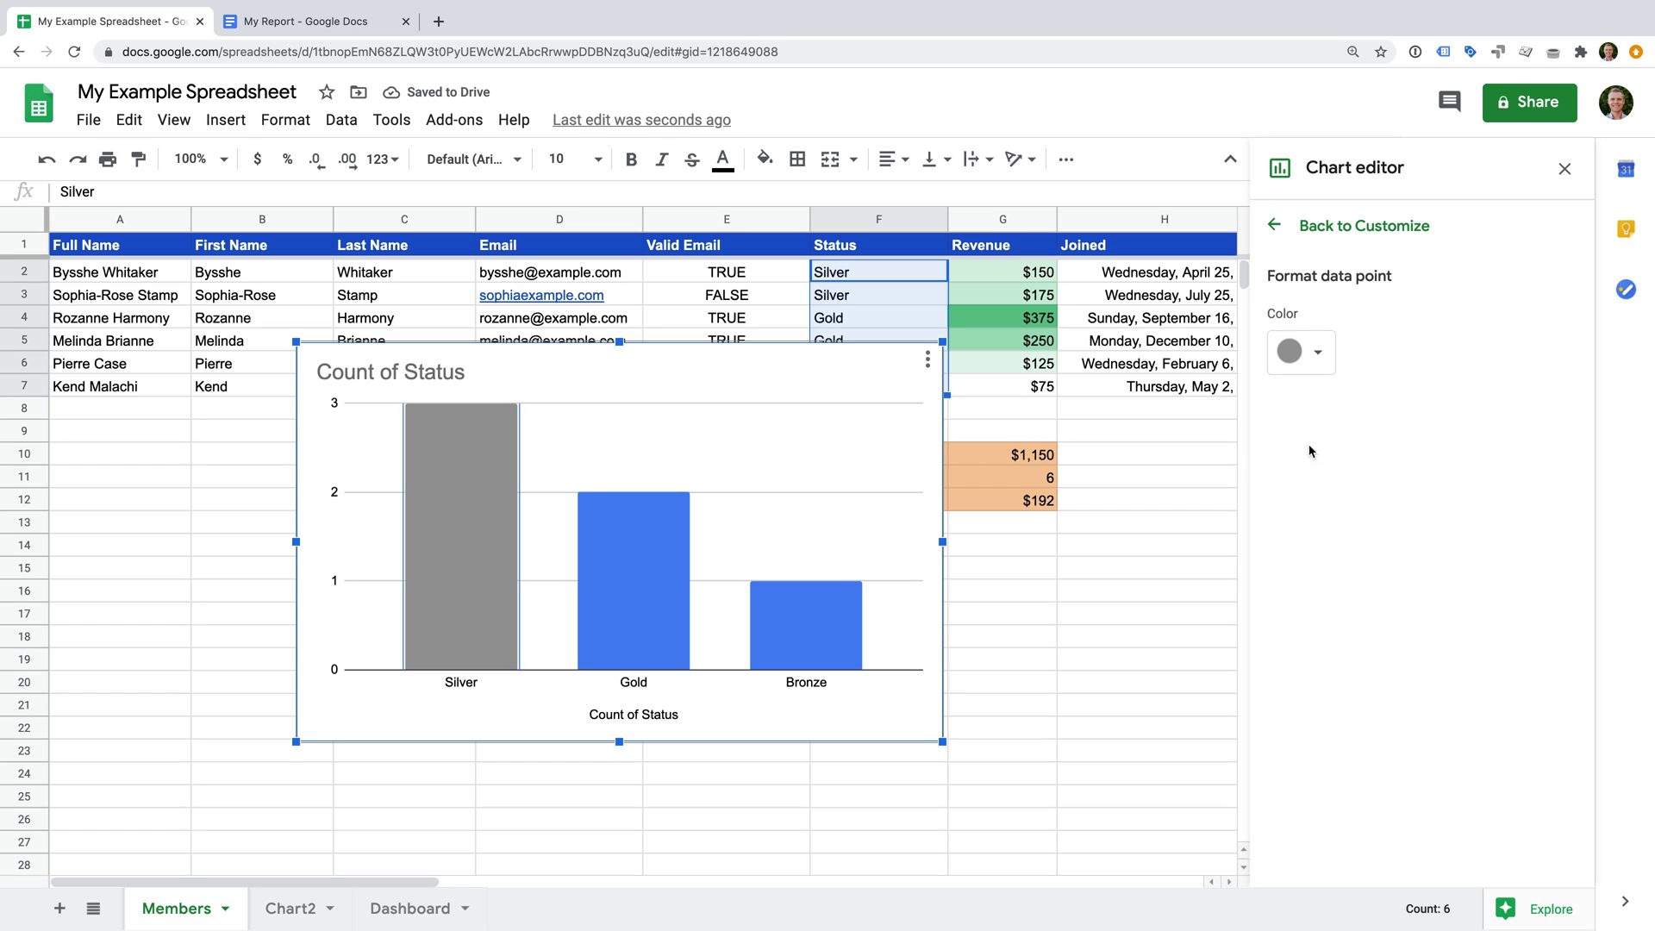
Color the Gold column of the "Count of Status" chart dark yellow
left_click(684, 570)
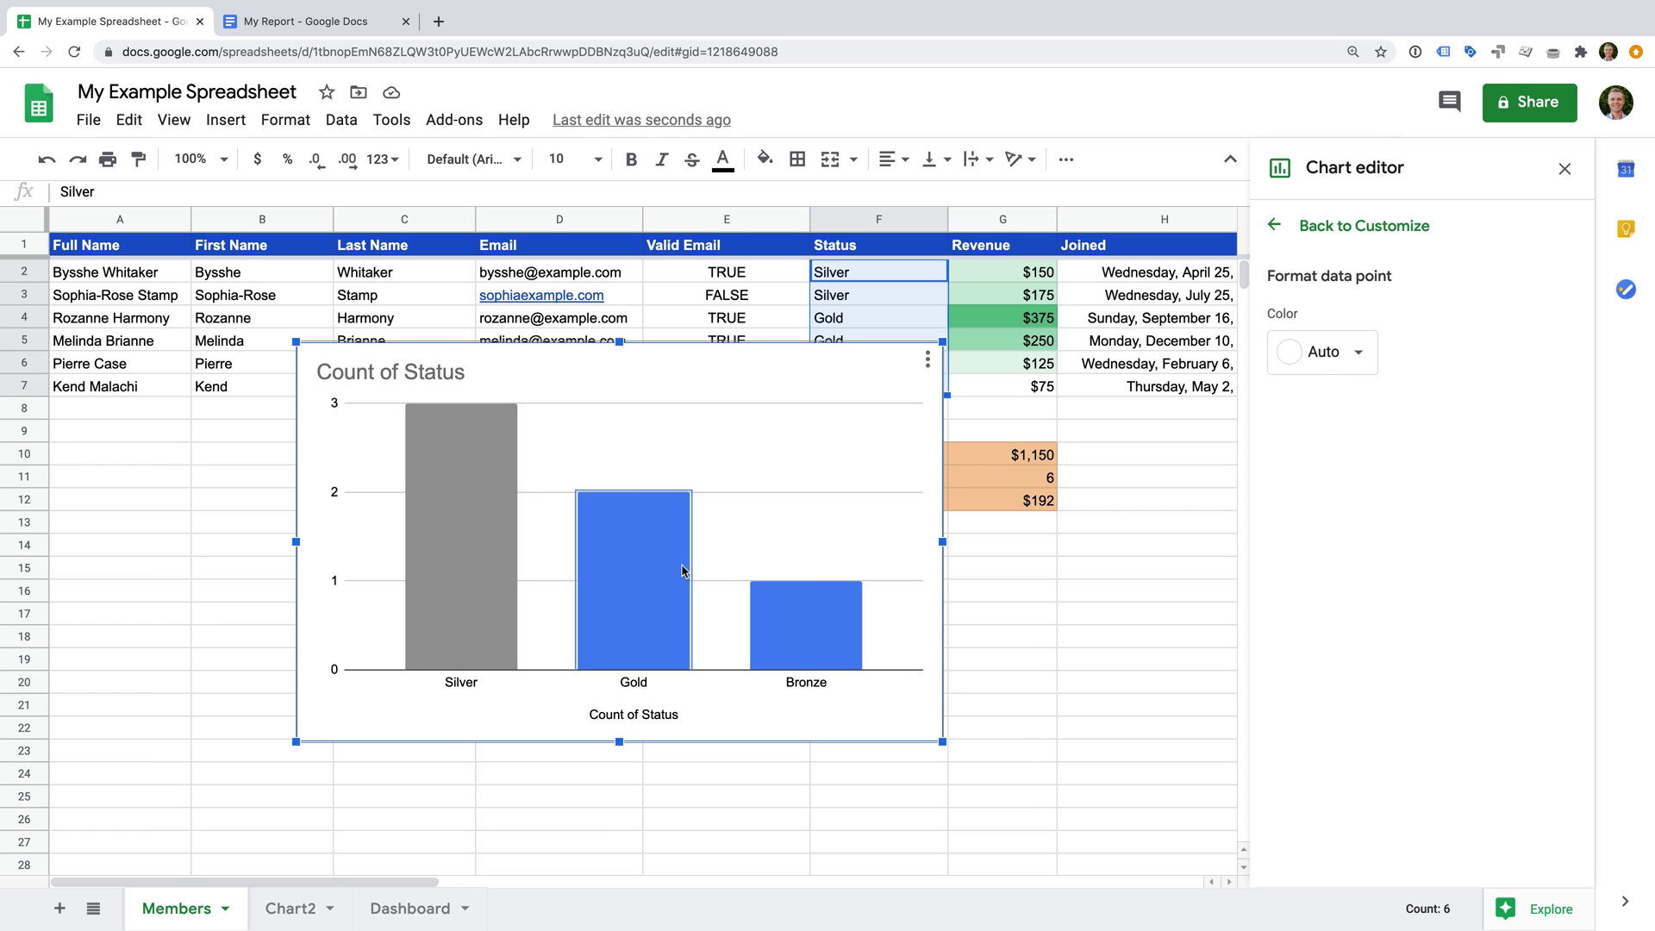
left_click(1334, 360)
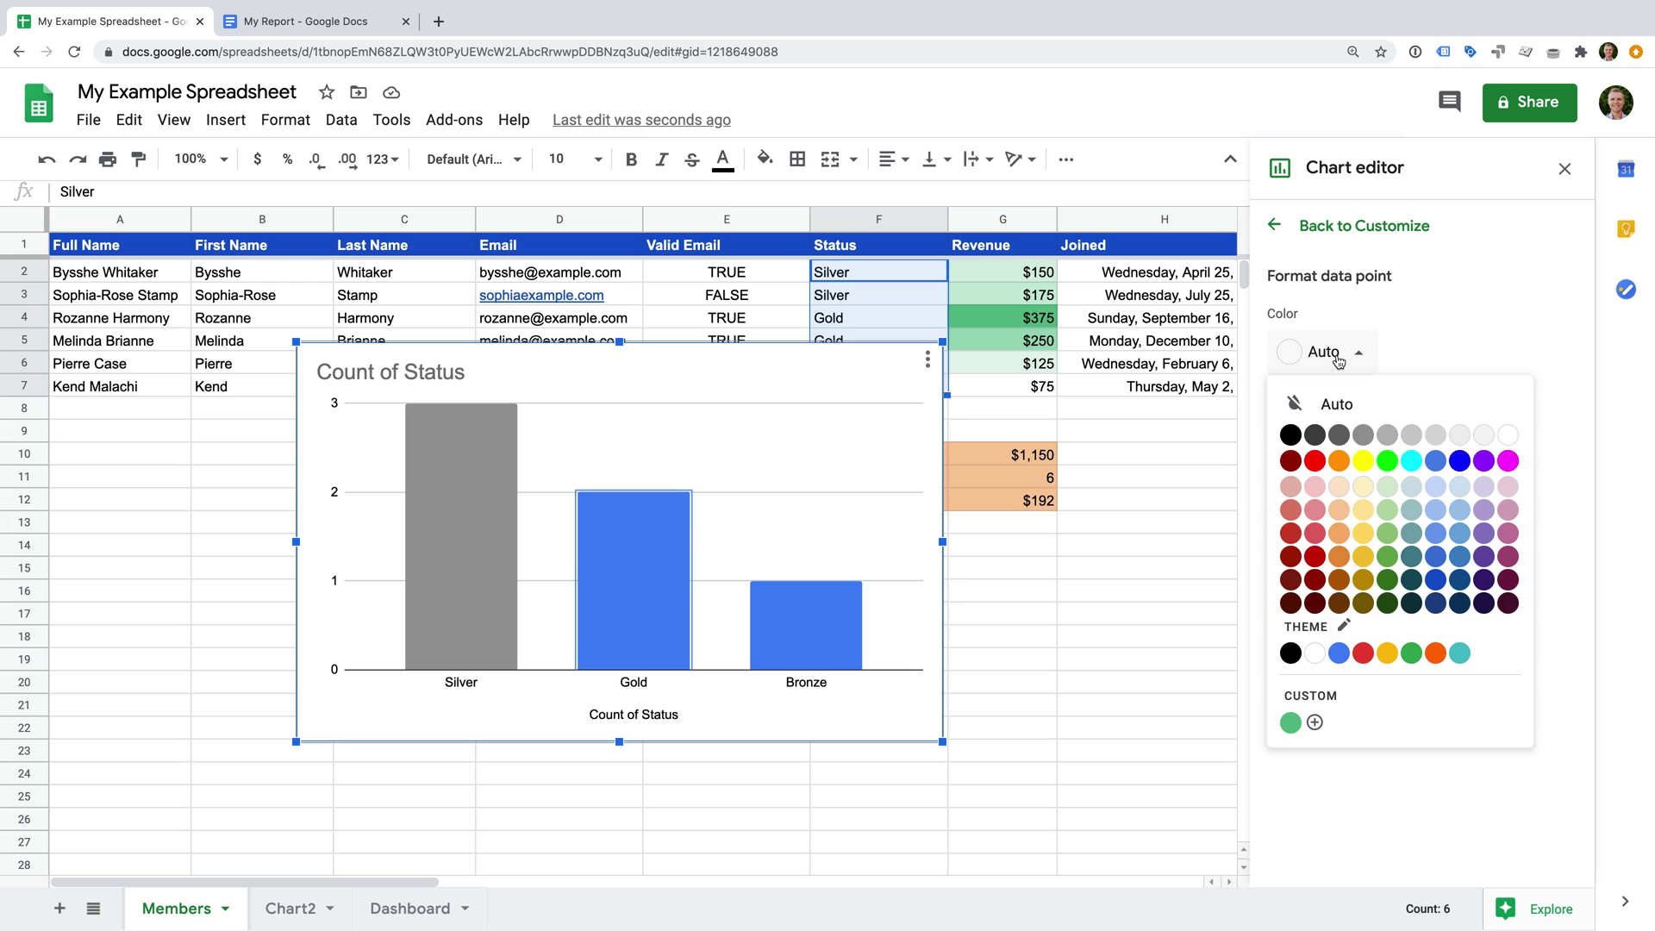
left_click(1363, 555)
Color the Bronze column of the "Count of Status" chart dark orange-brown and close the chart editor
left_click(825, 633)
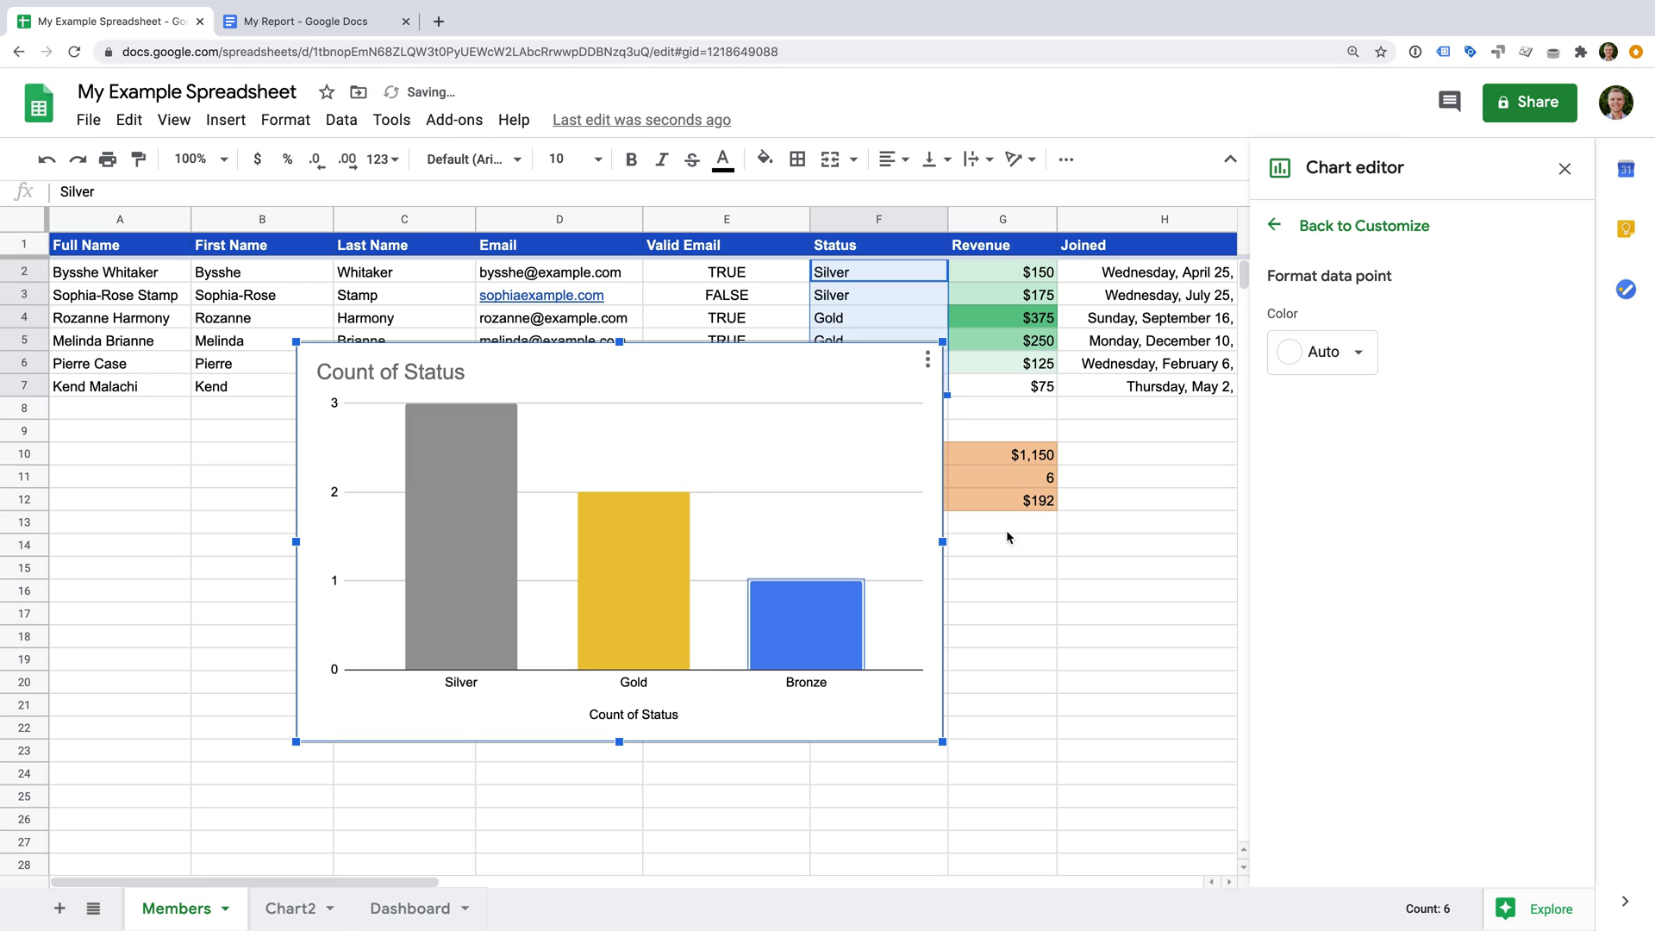
left_click(1327, 354)
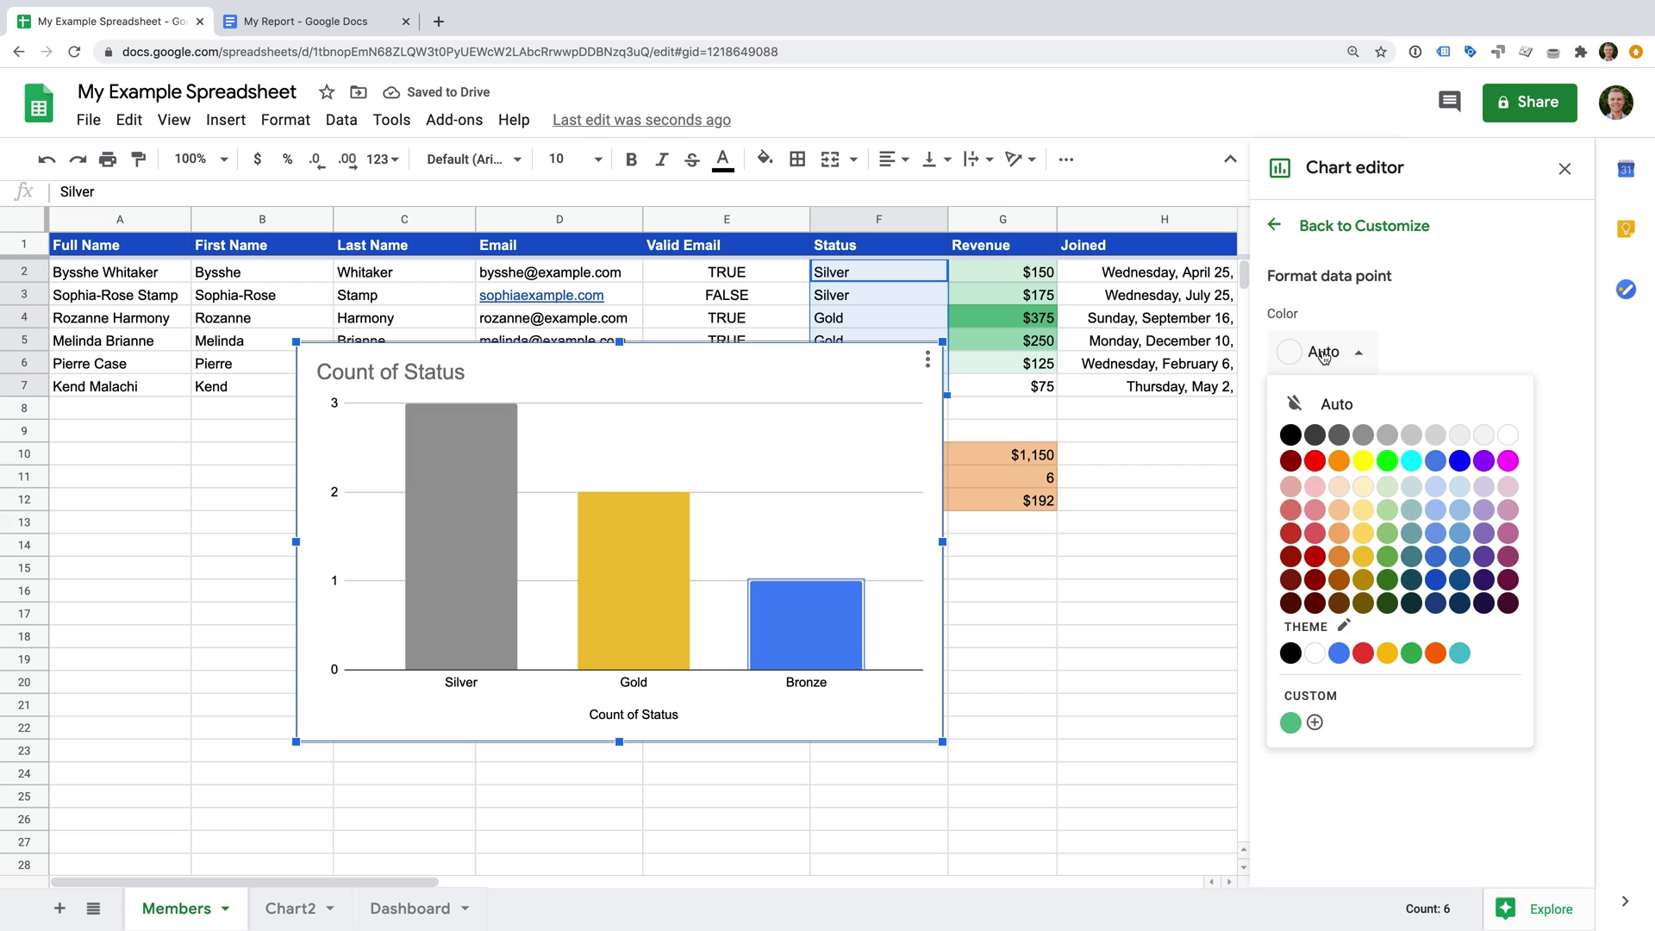
left_click(1337, 562)
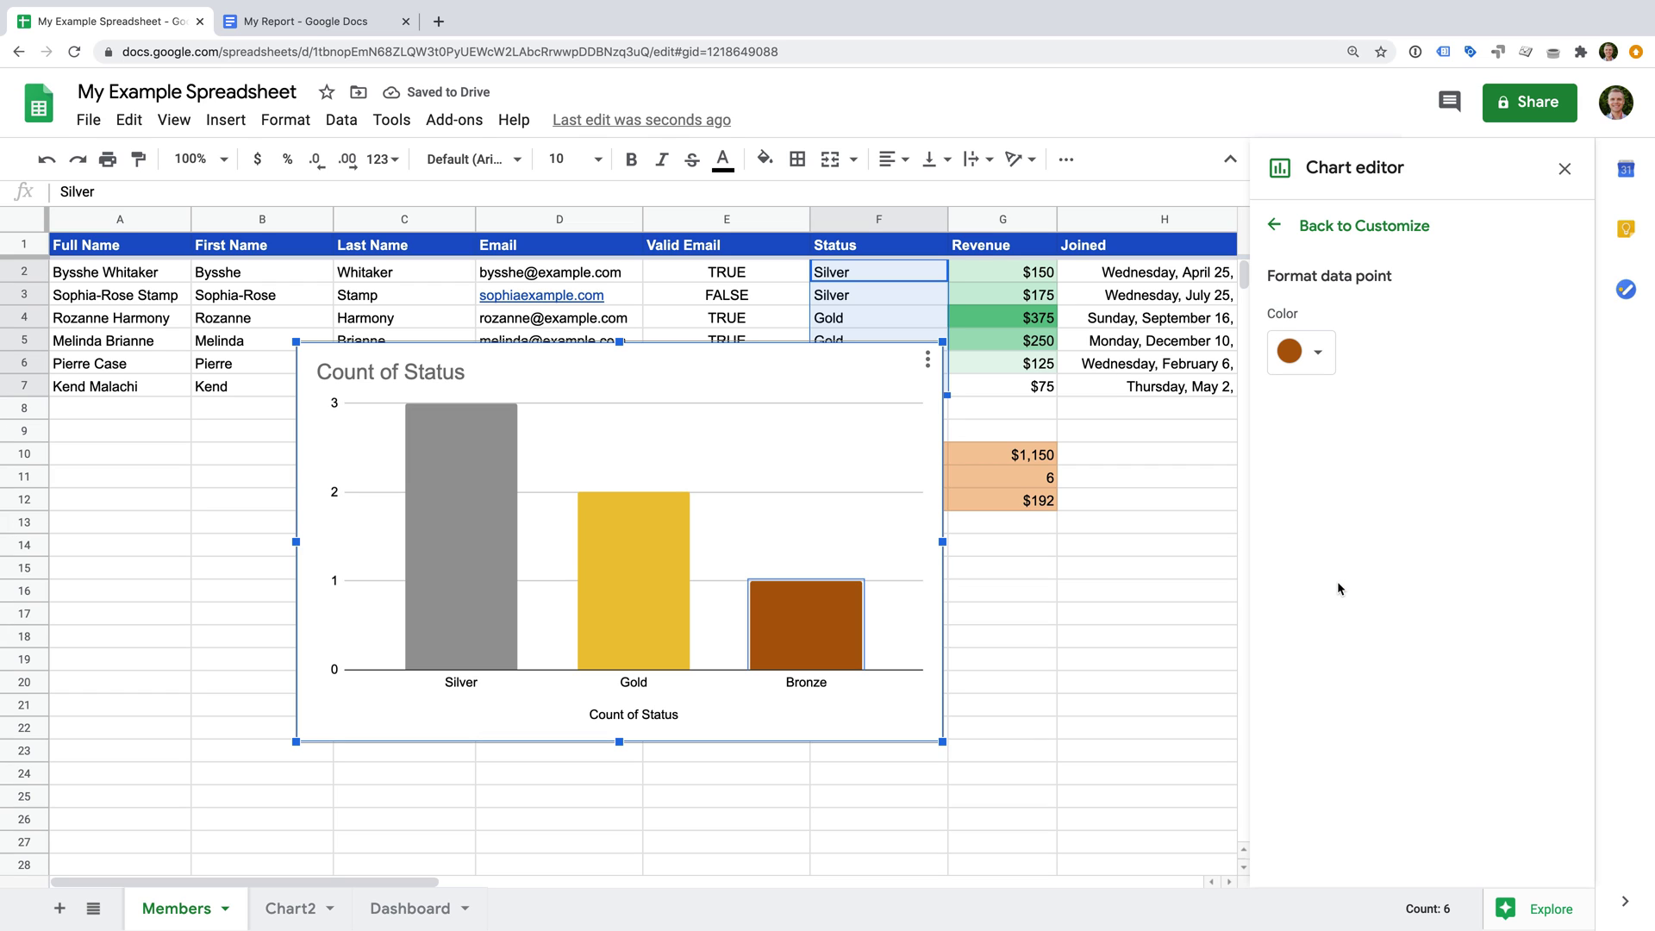
left_click(1181, 565)
Copy the "Count of Status" chart from the Members sheet and paste it at cell G1 of the Dashboard sheet
left_click(928, 360)
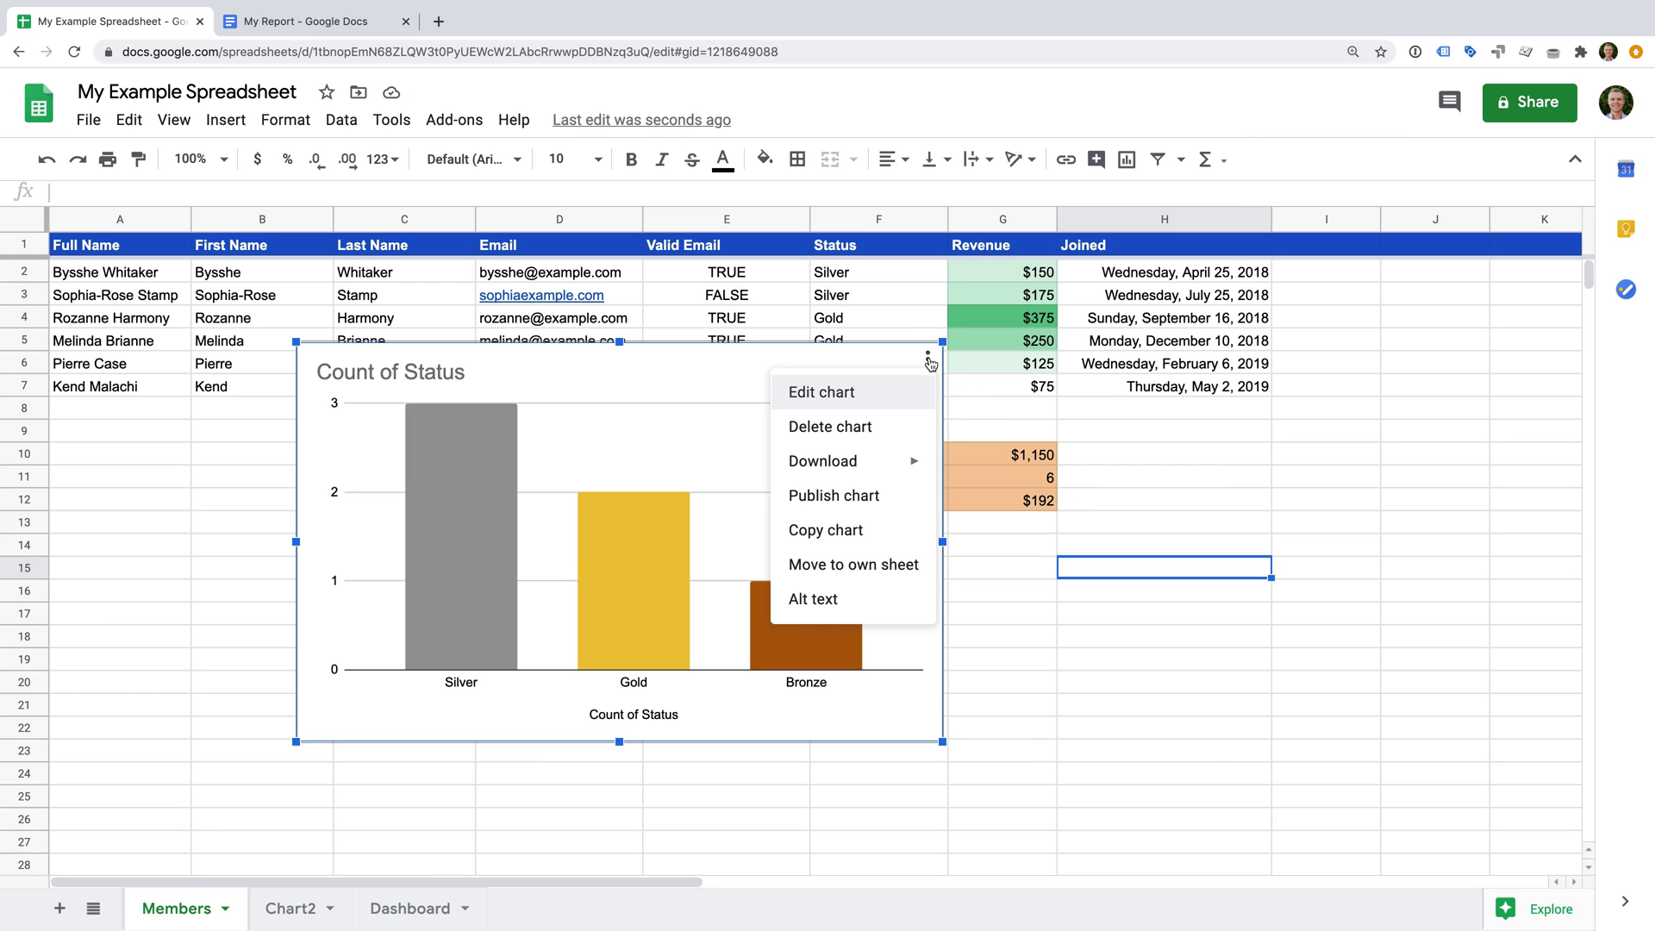
left_click(860, 532)
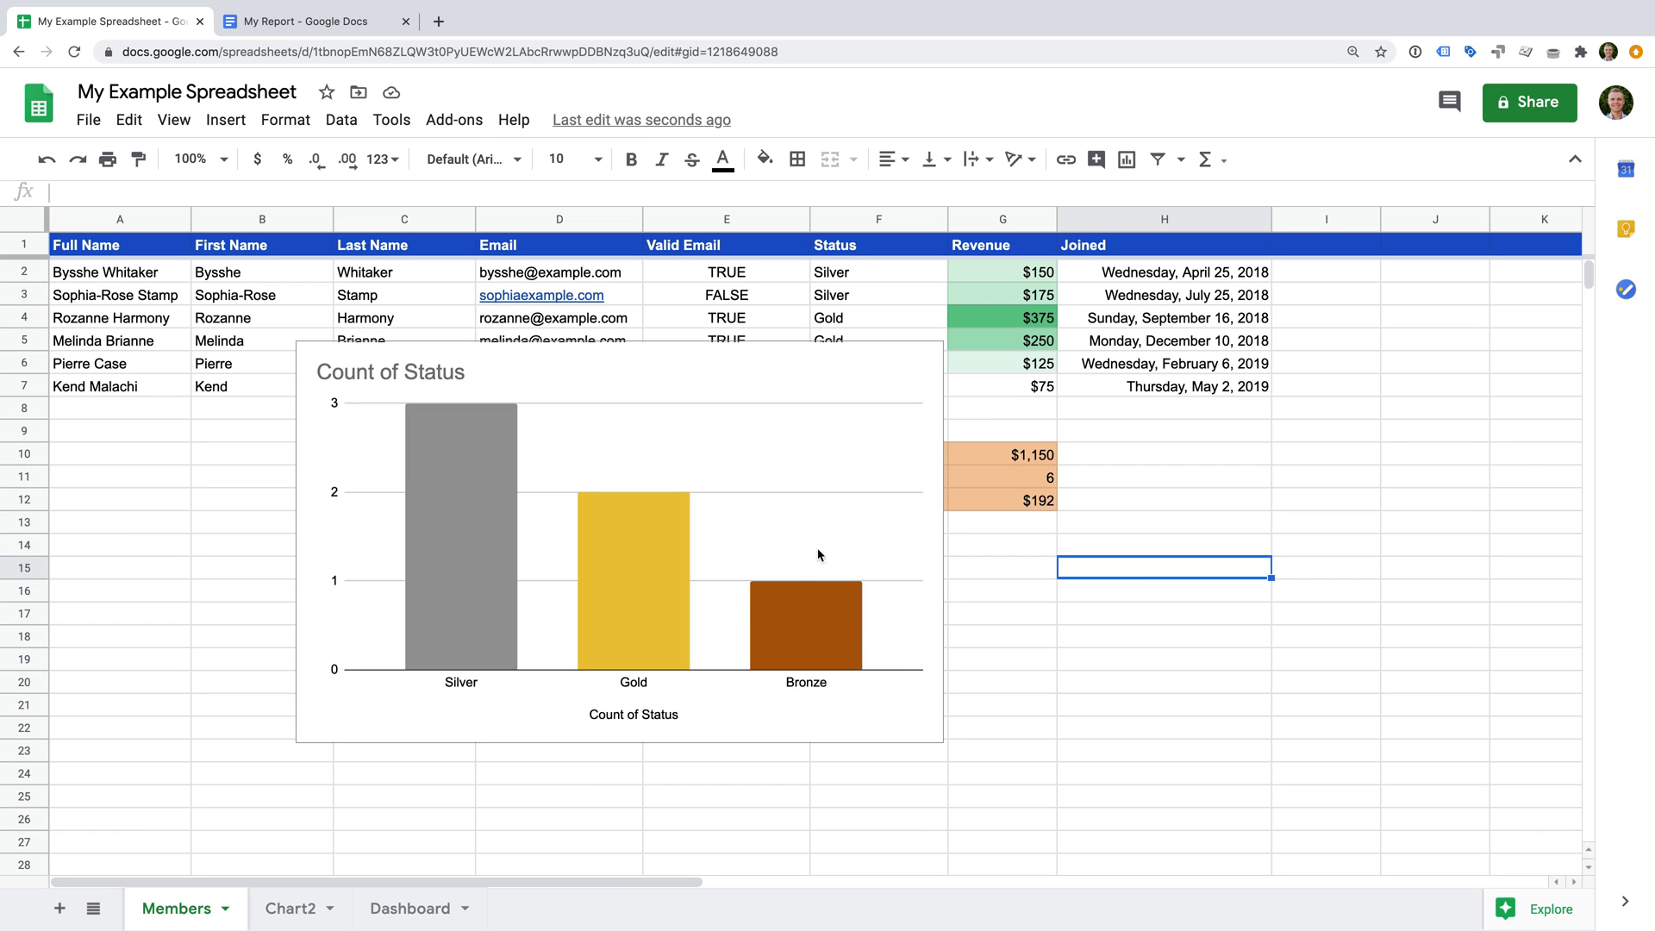
left_click(413, 913)
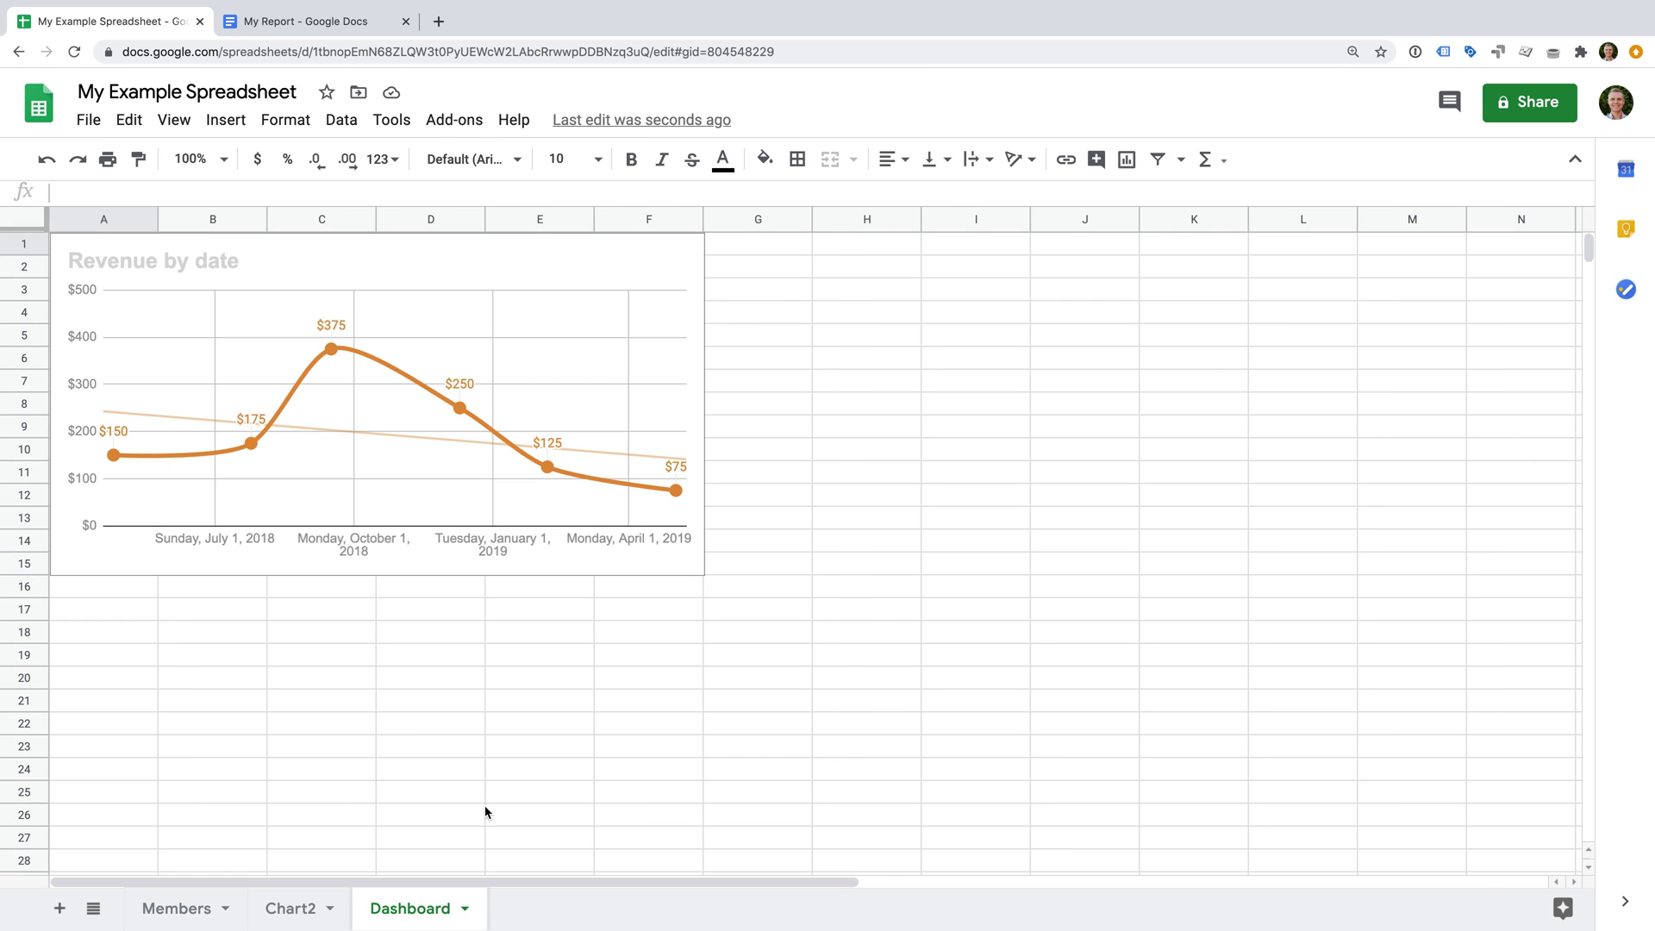
left_click(773, 252)
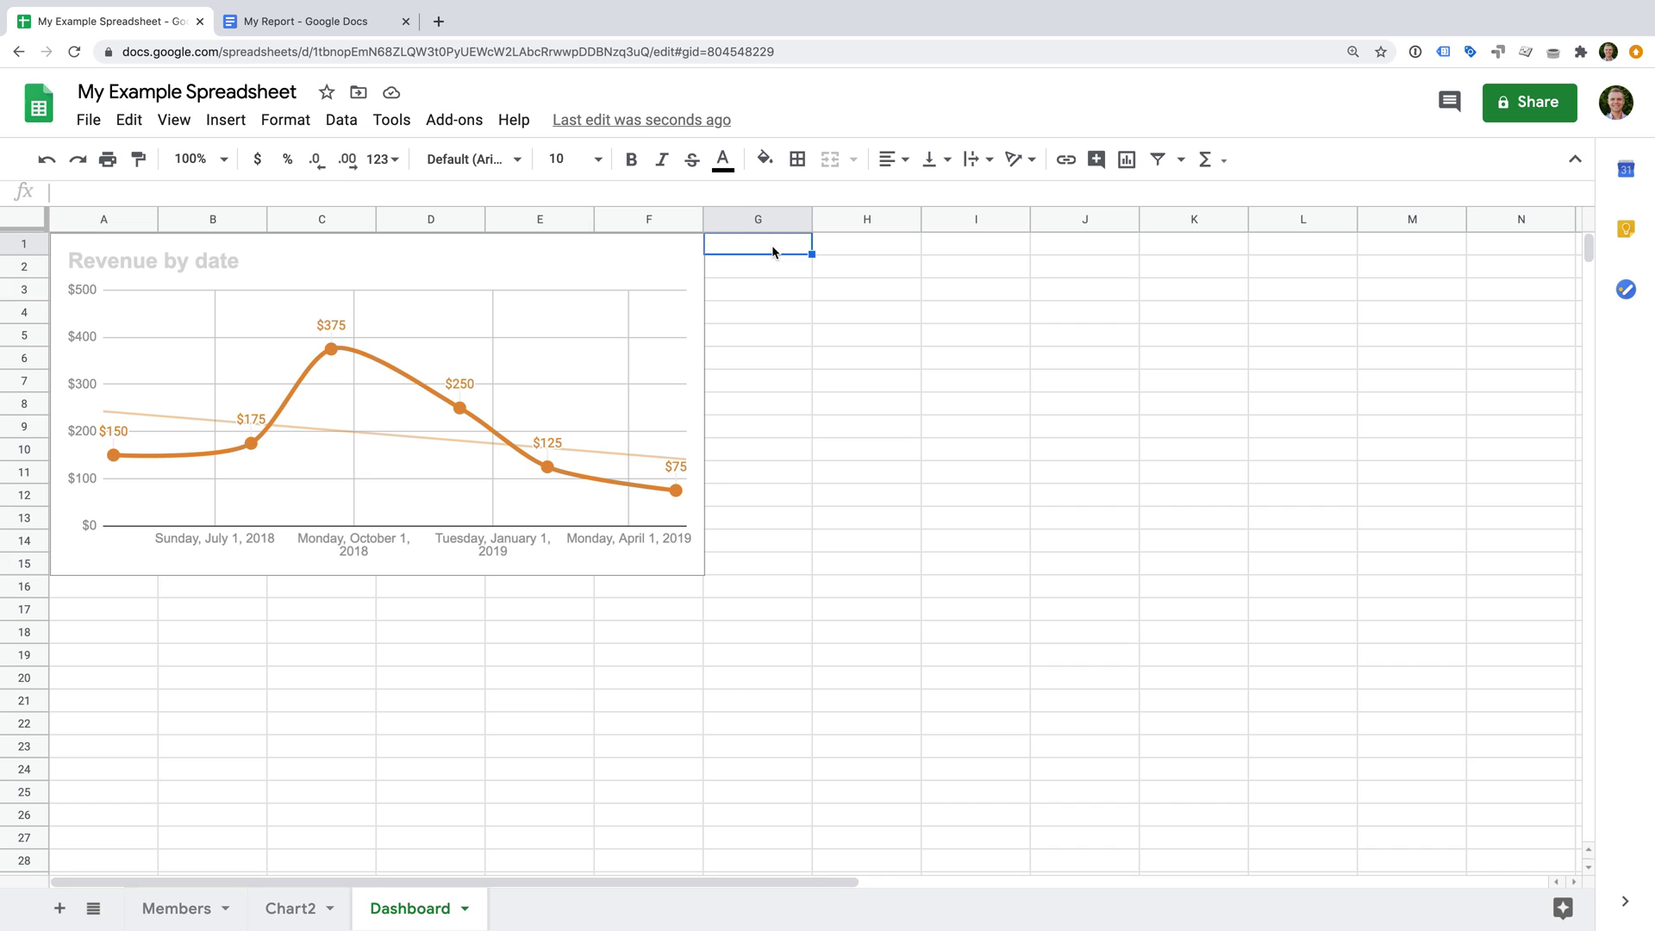
key("ctrl+v")
Place the pasted "Count of Status" chart flush beside the "Revenue by date" chart and shorten it to the same height, ending at row 15
left_click(948, 281)
left_click_drag(1129, 281, 1029, 258)
left_click_drag(1025, 634, 1018, 576)
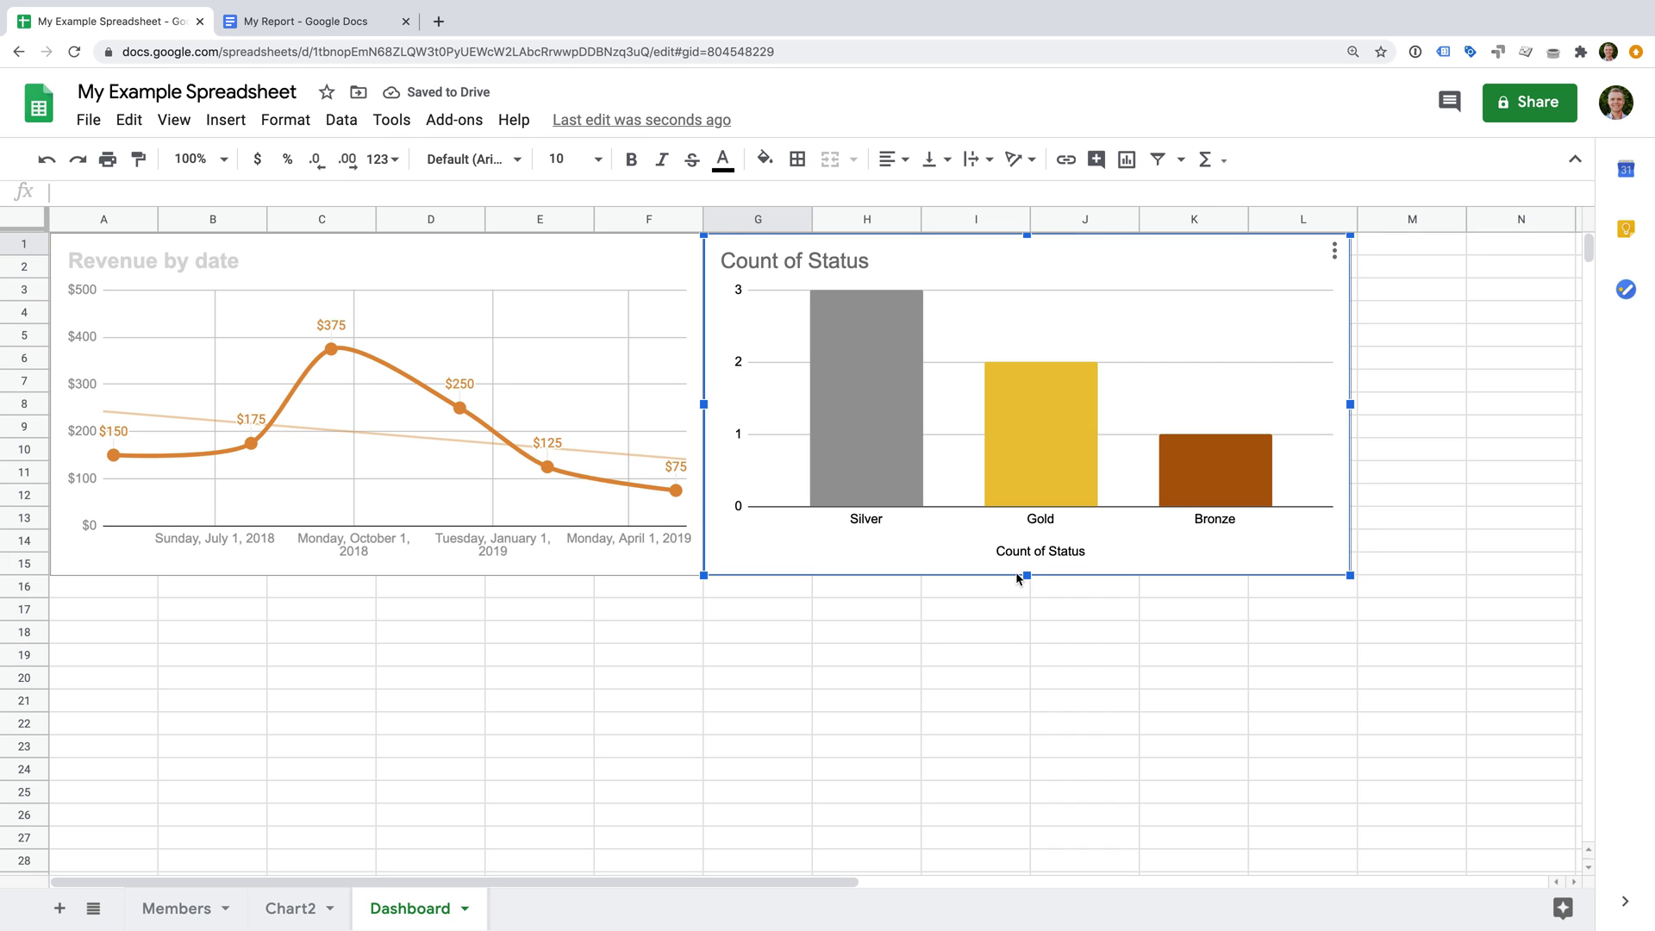
Delete the original "Count of Status" chart from the Members sheet
left_click(191, 912)
left_click(762, 485)
left_click(927, 359)
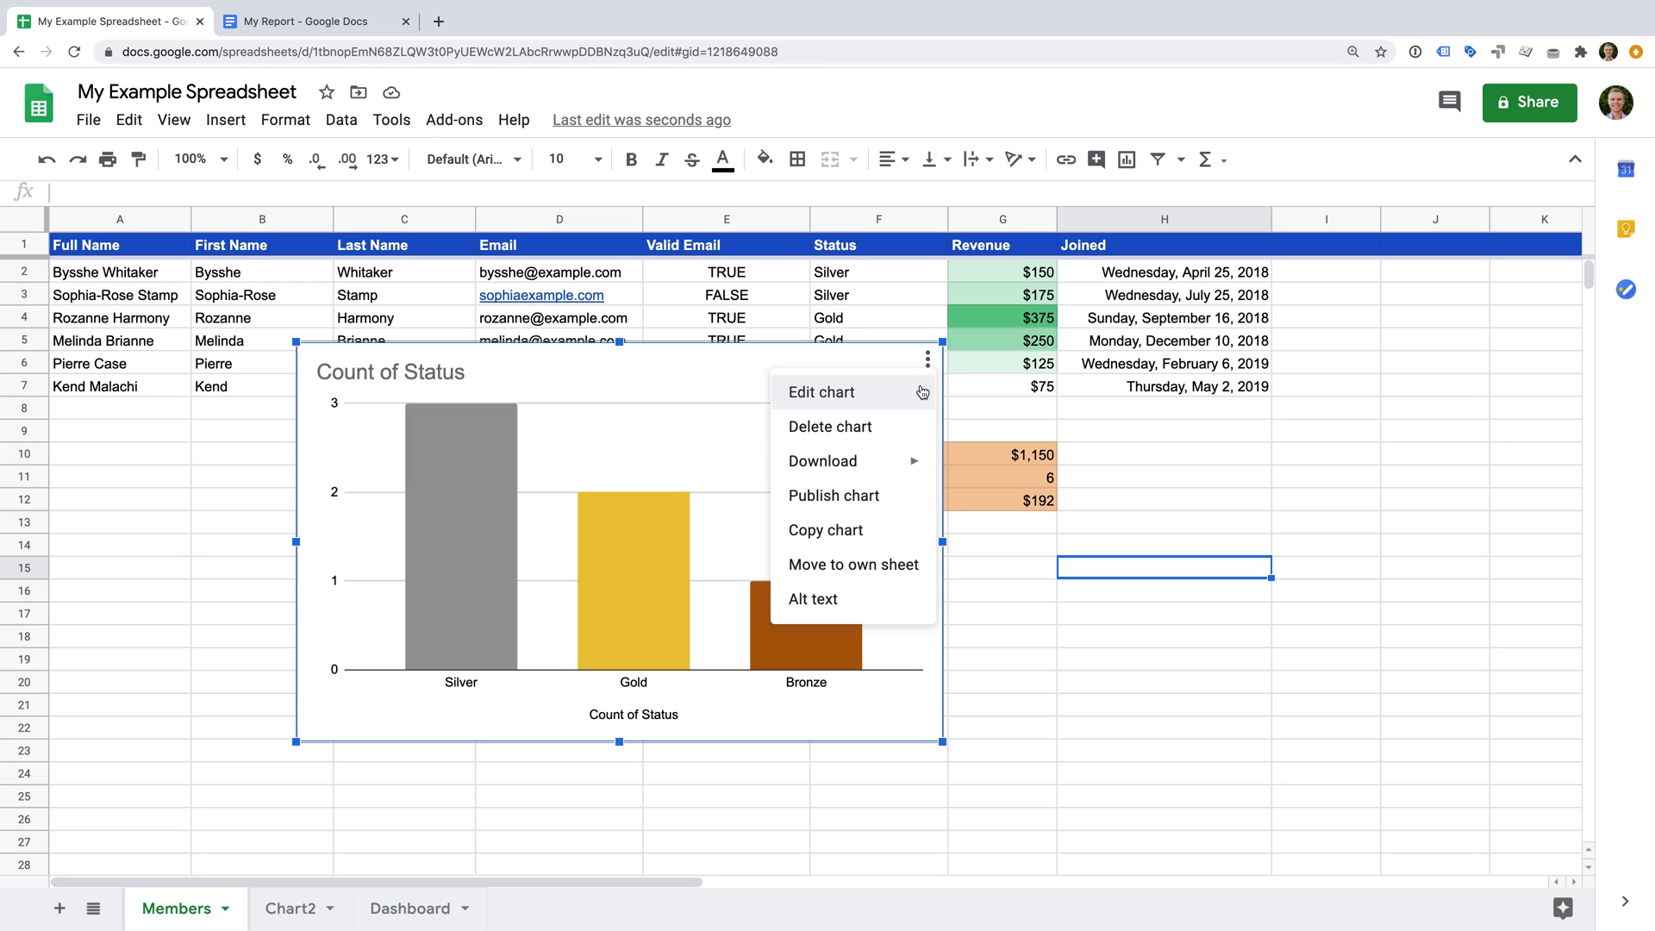
left_click(874, 428)
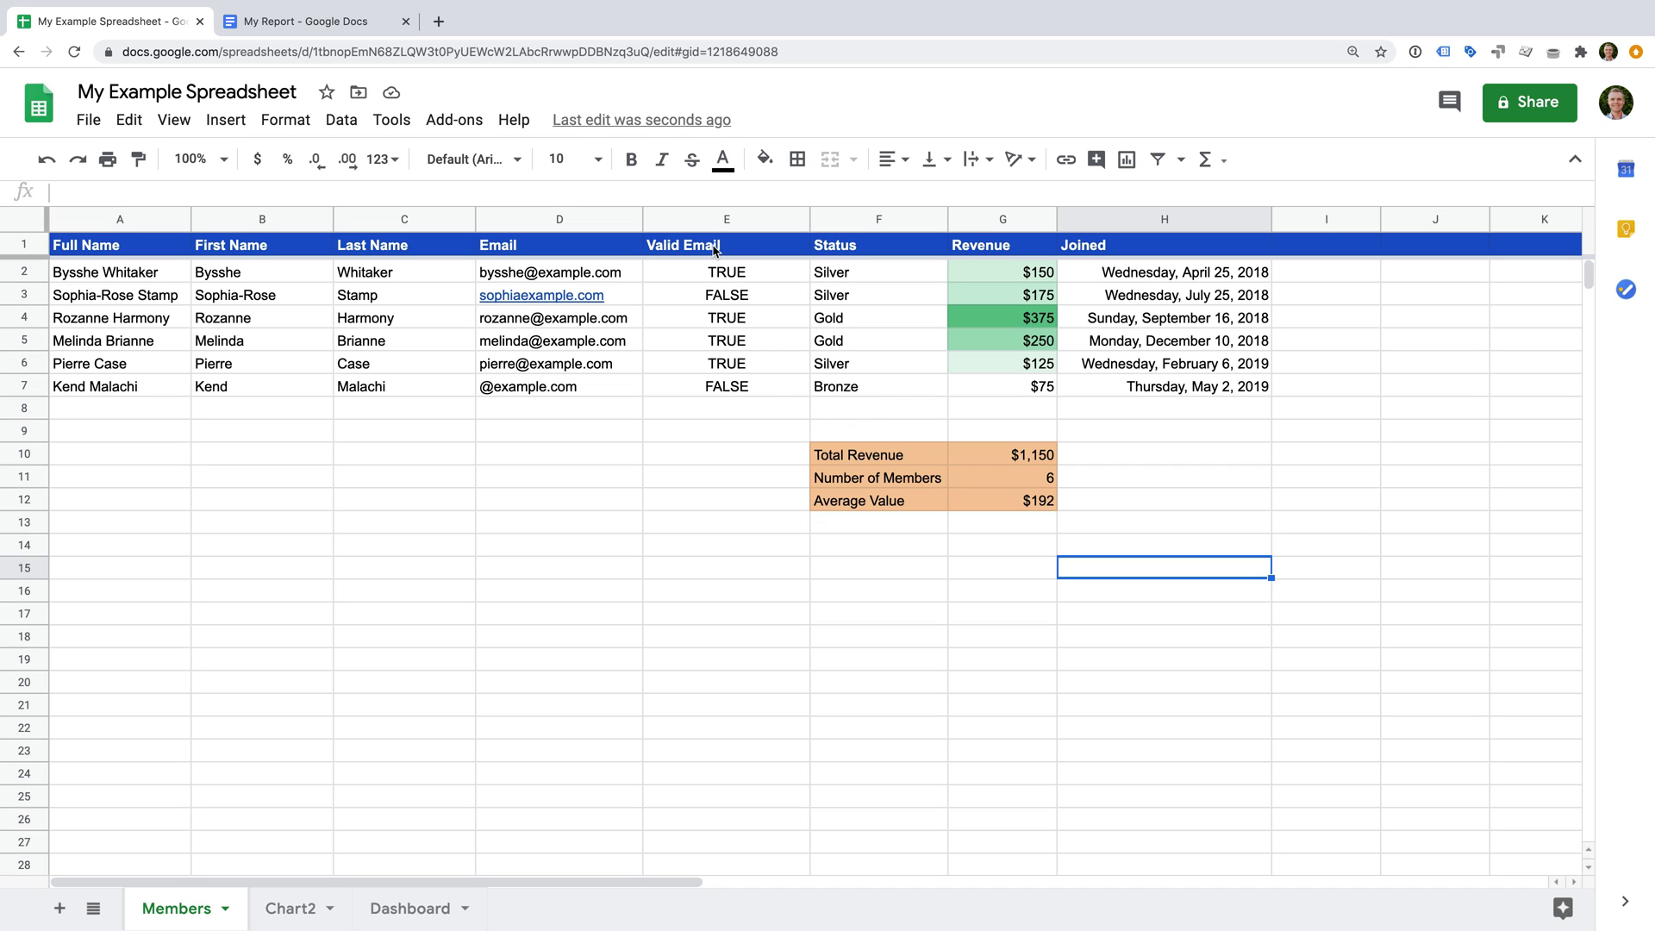
Insert a chart from the Valid Email values in E2:E7 on the Members sheet
left_click(772, 271)
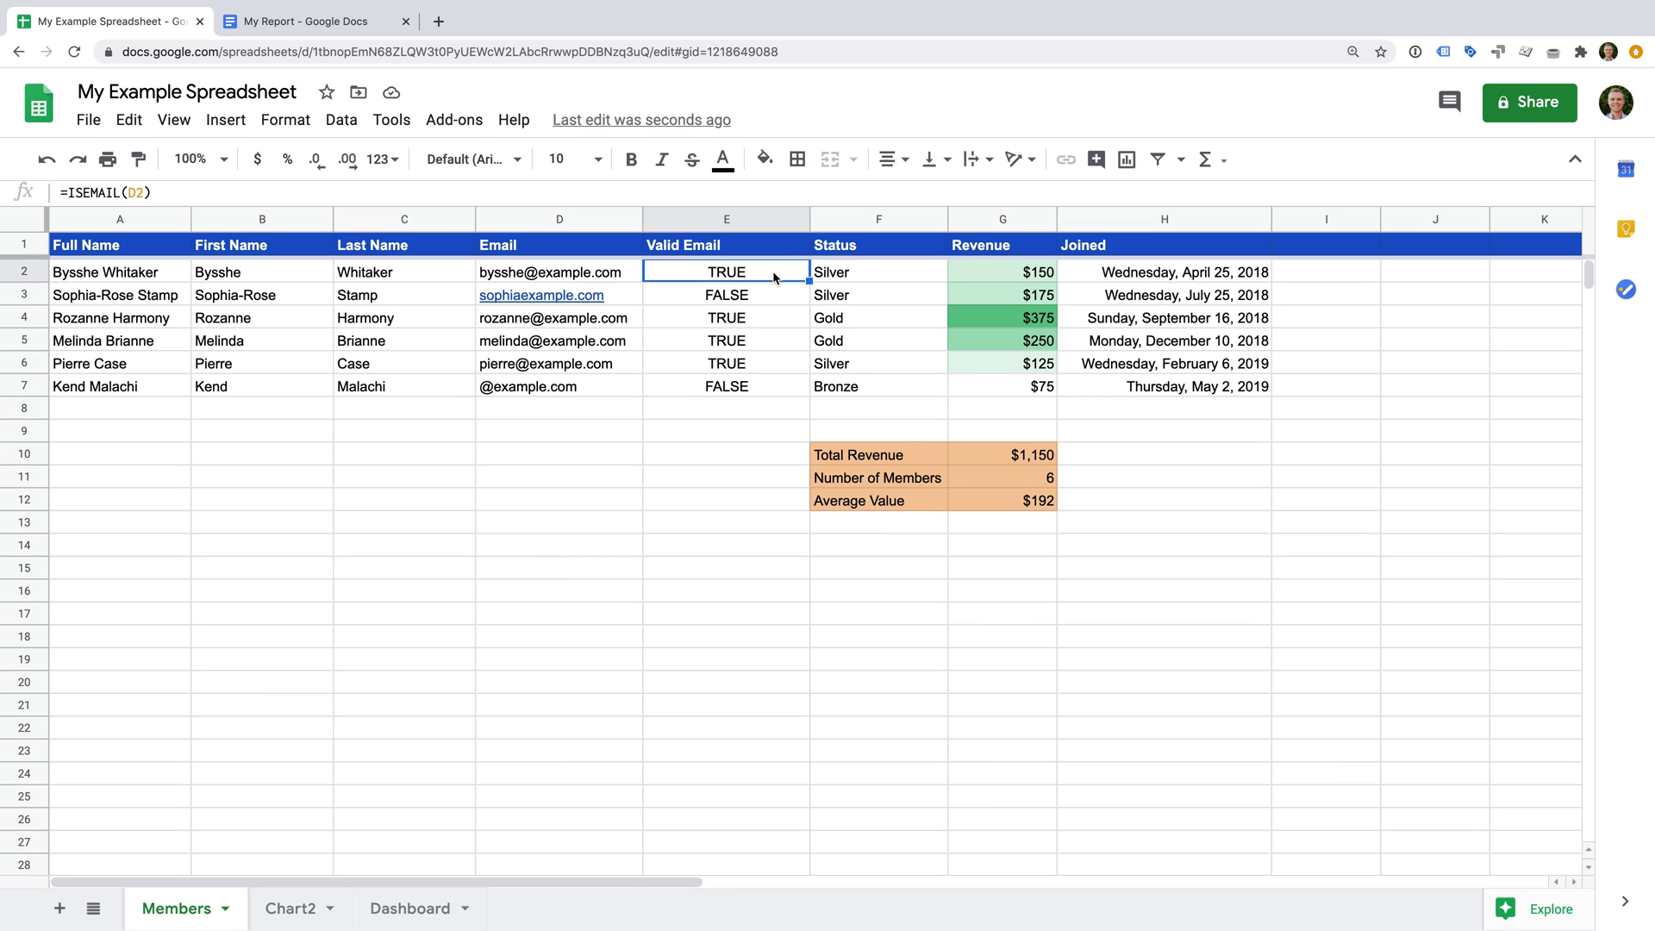
left_click(770, 385, "shift")
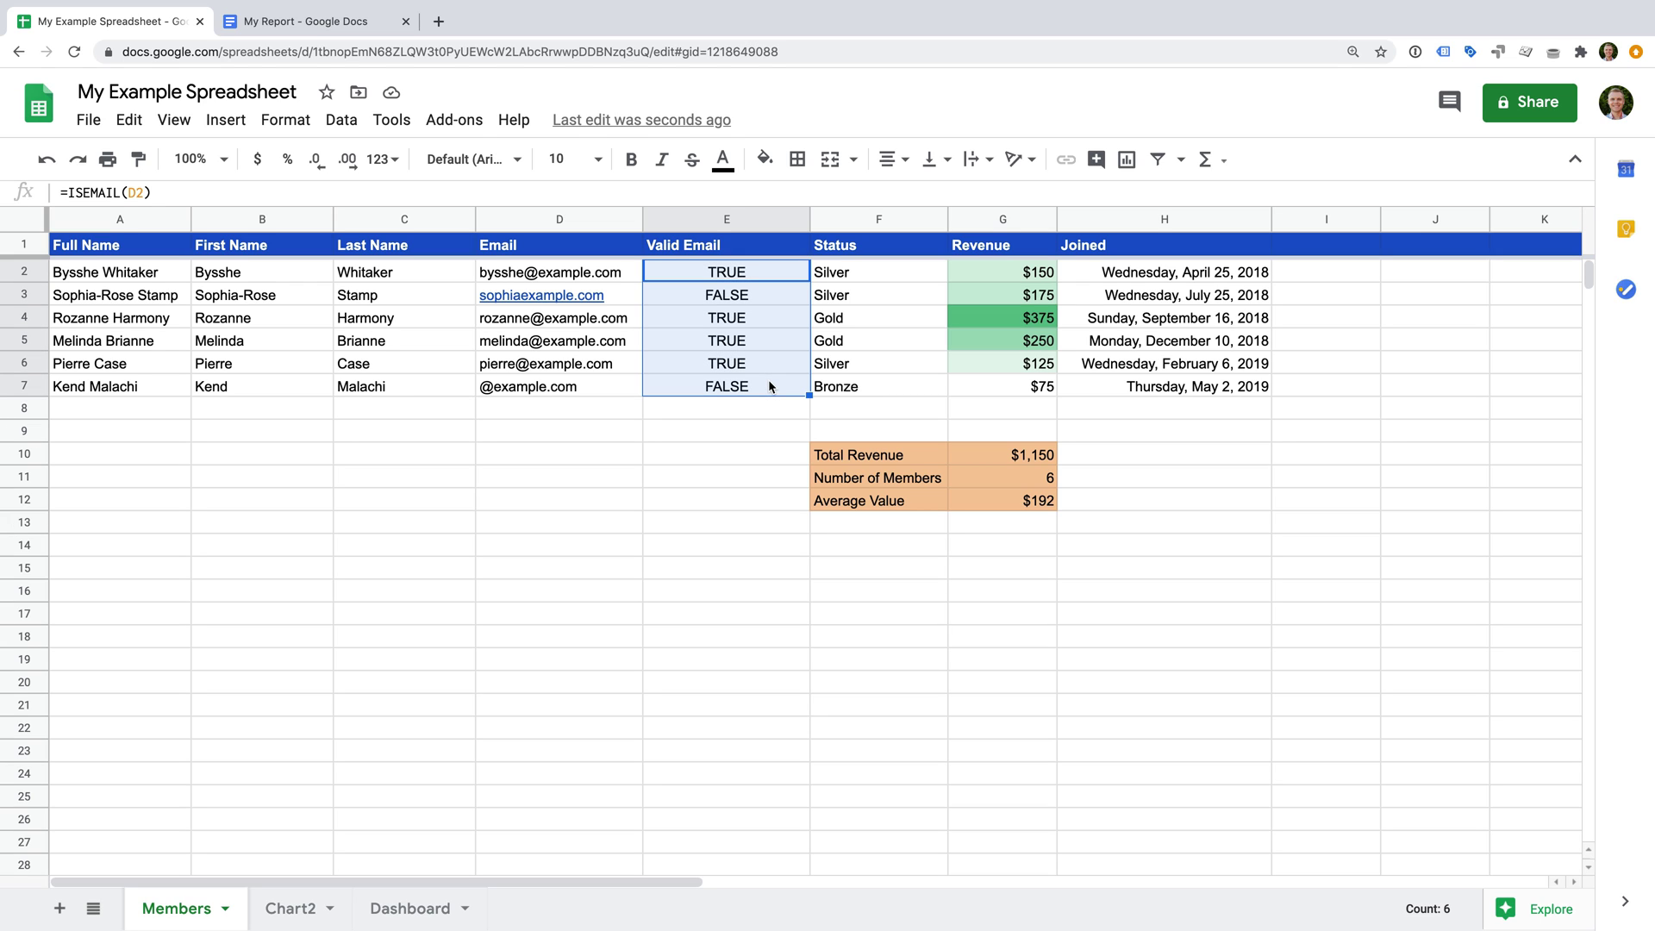
left_click(226, 120)
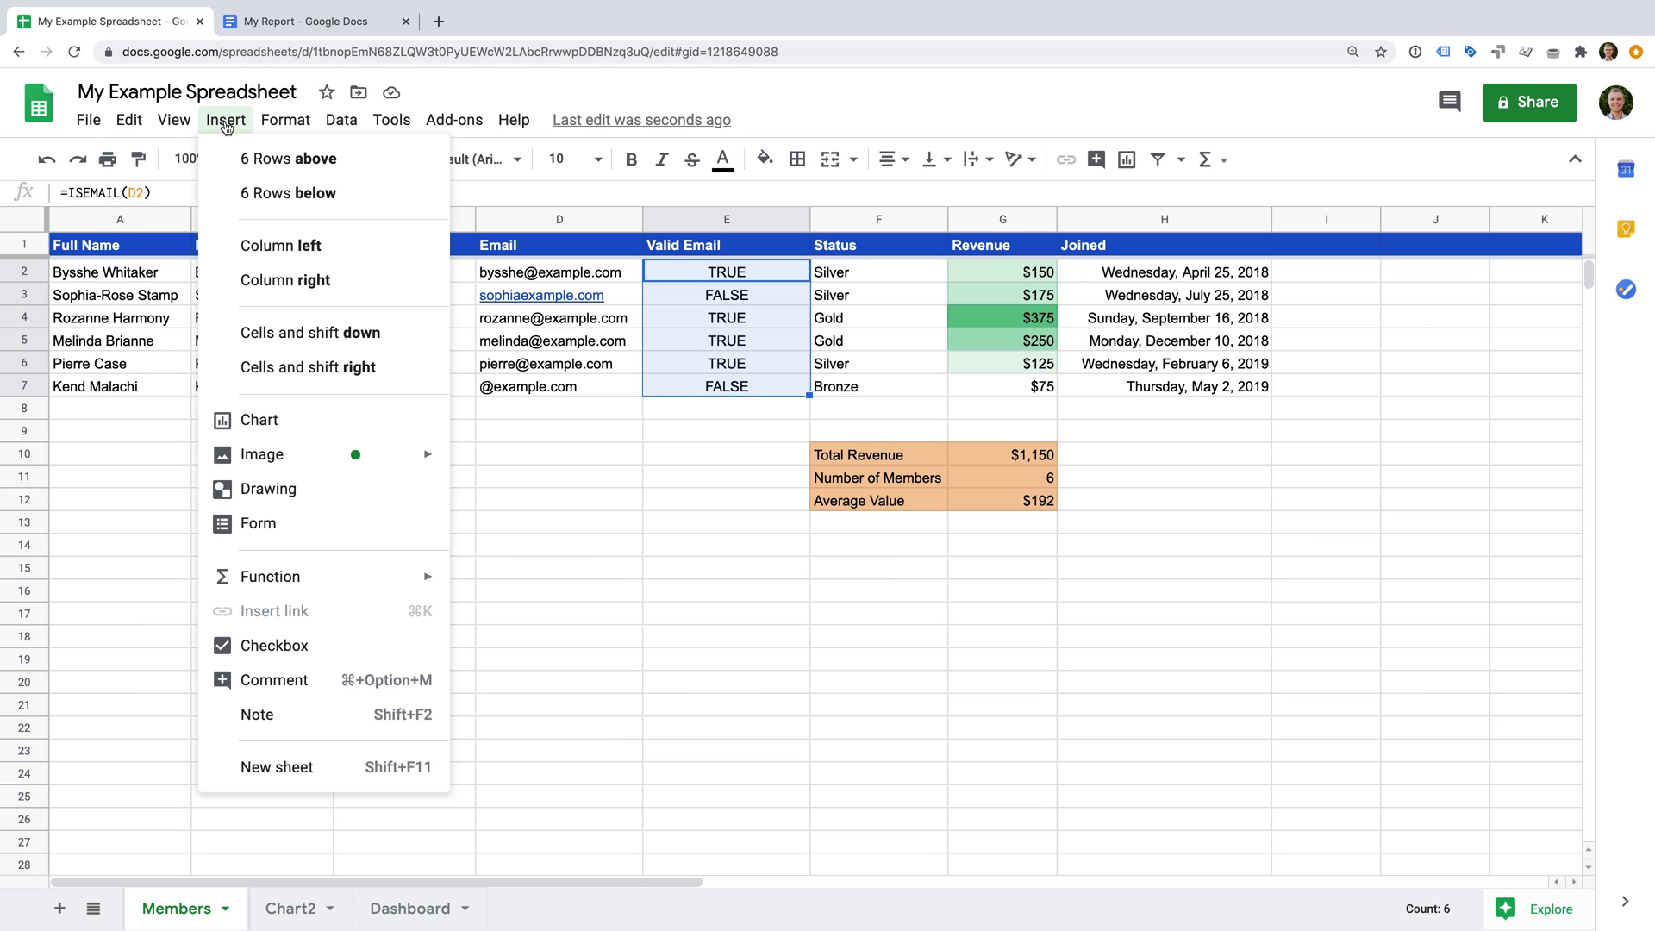
left_click(303, 420)
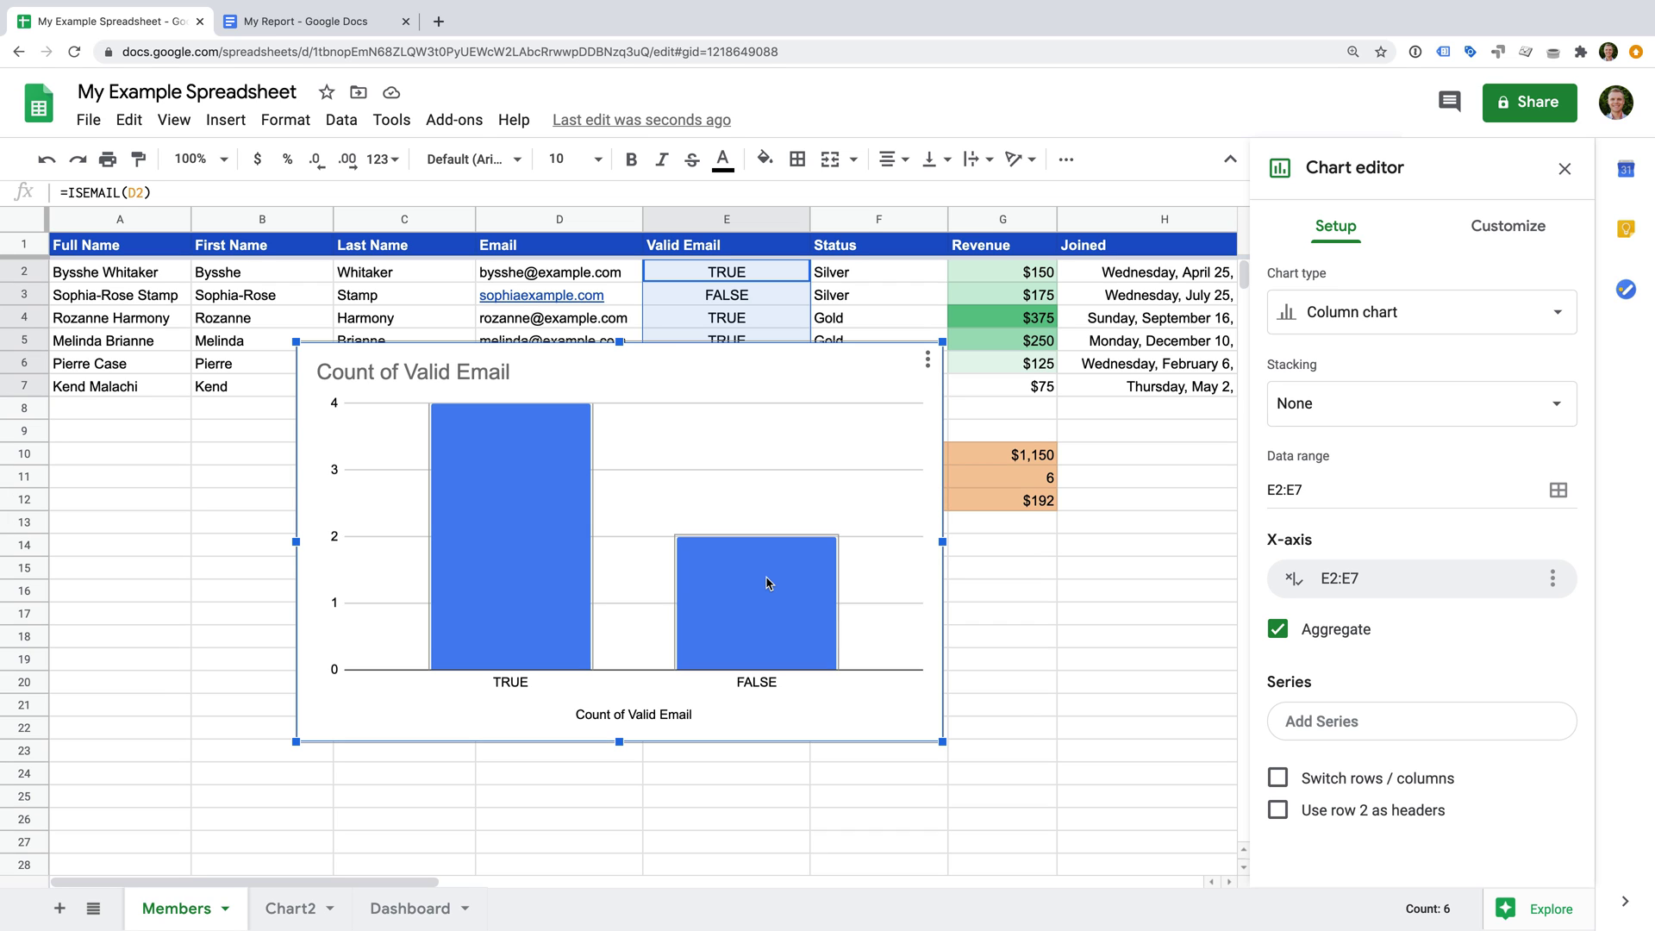
Change the "Count of Valid Email" chart to a pie chart
left_click(1425, 315)
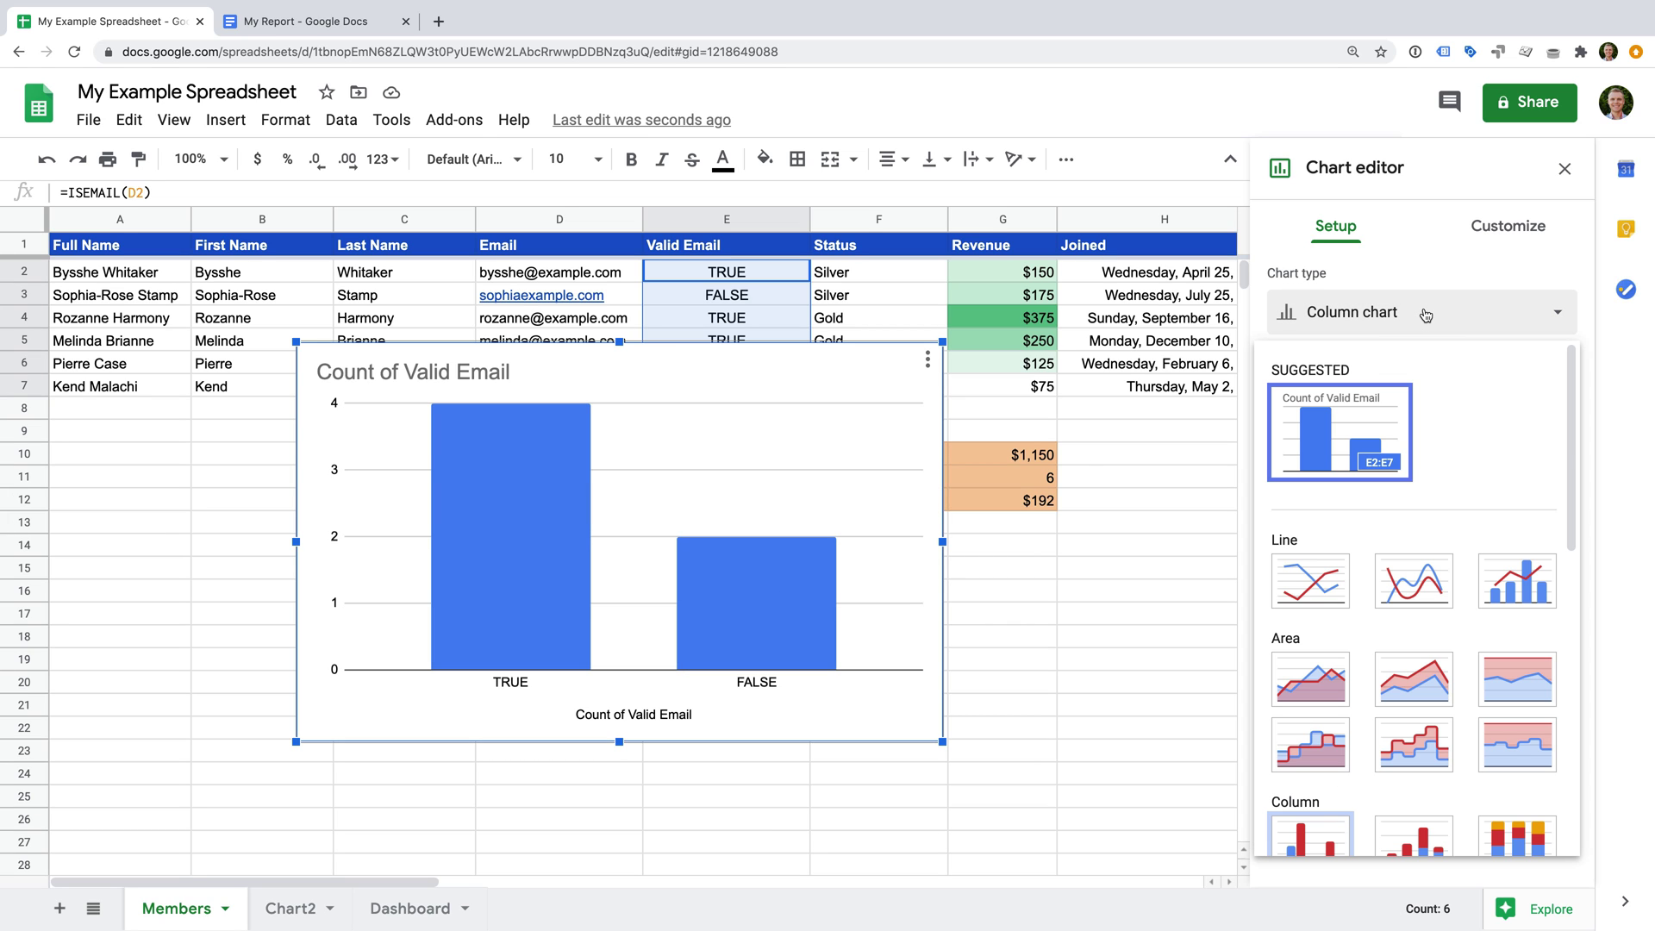
scroll(1435, 494, "down", 5)
scroll(1435, 502, "down", 2)
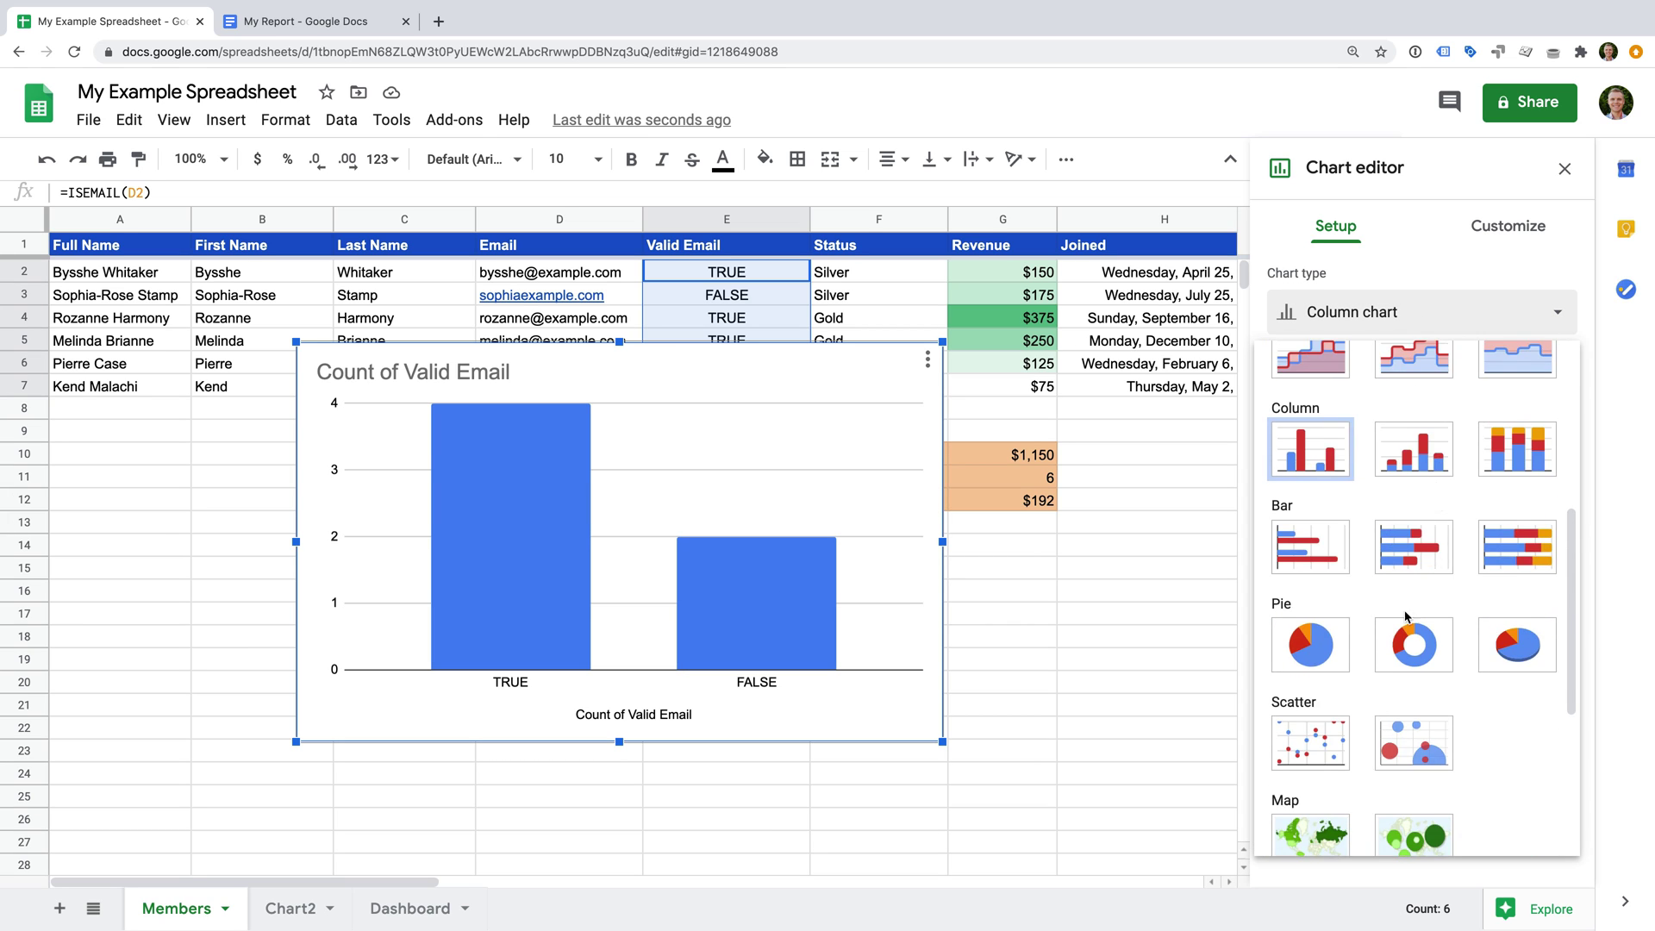
left_click(1336, 652)
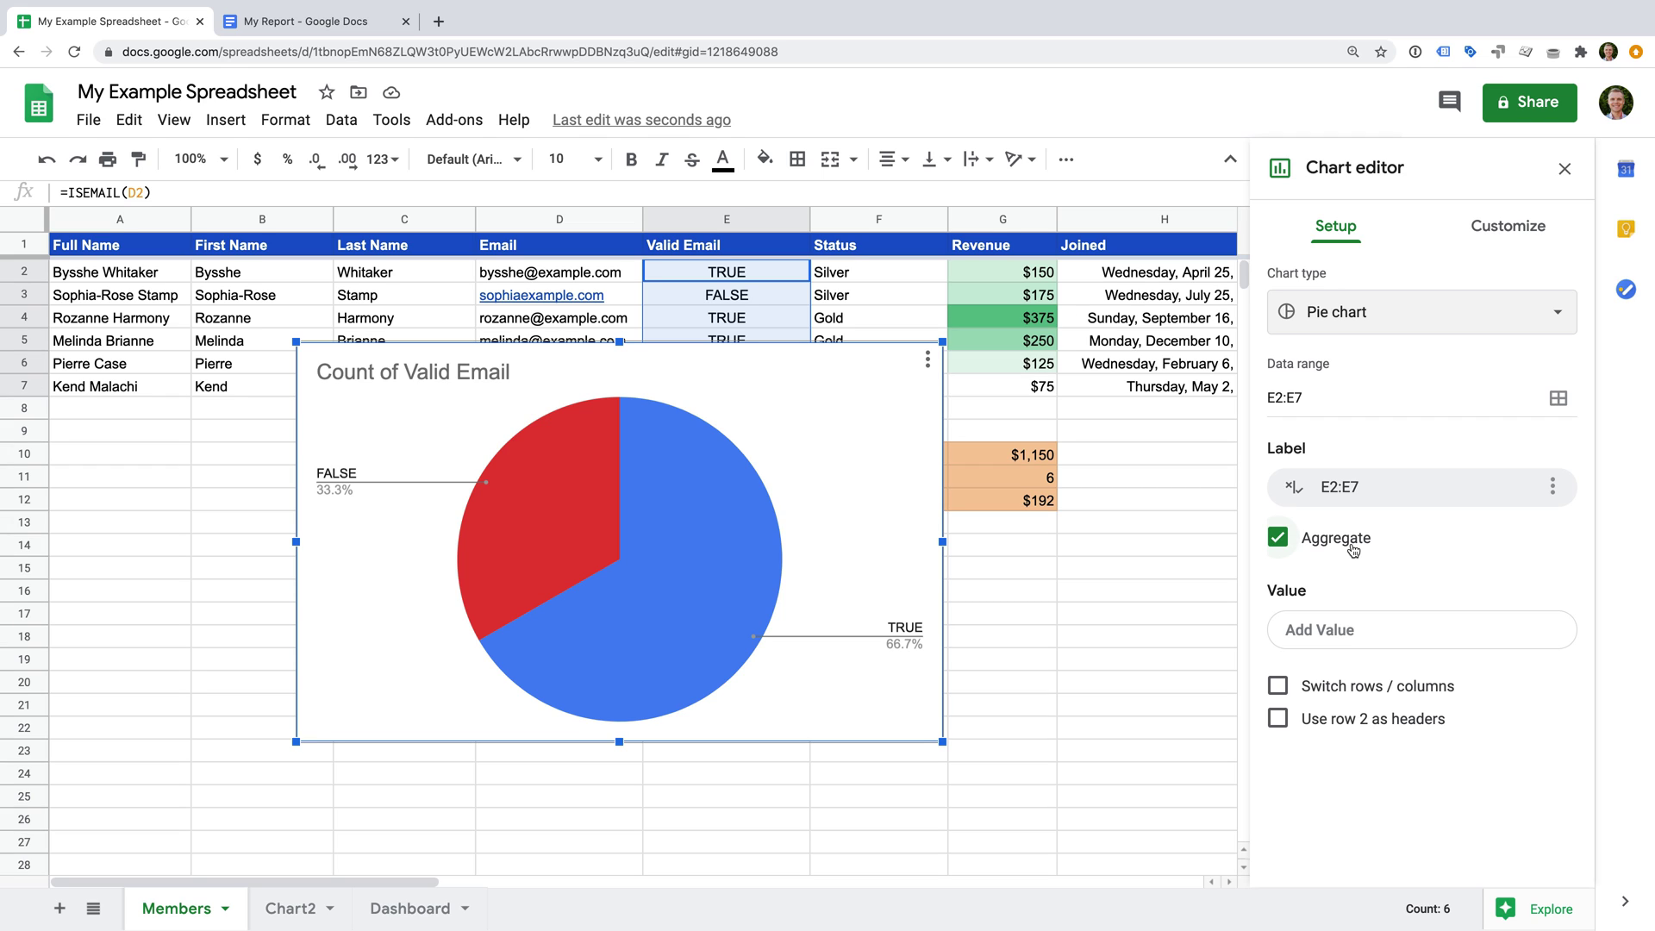
Set the donut hole of the "Count of Valid Email" pie chart to 50%
left_click(1484, 227)
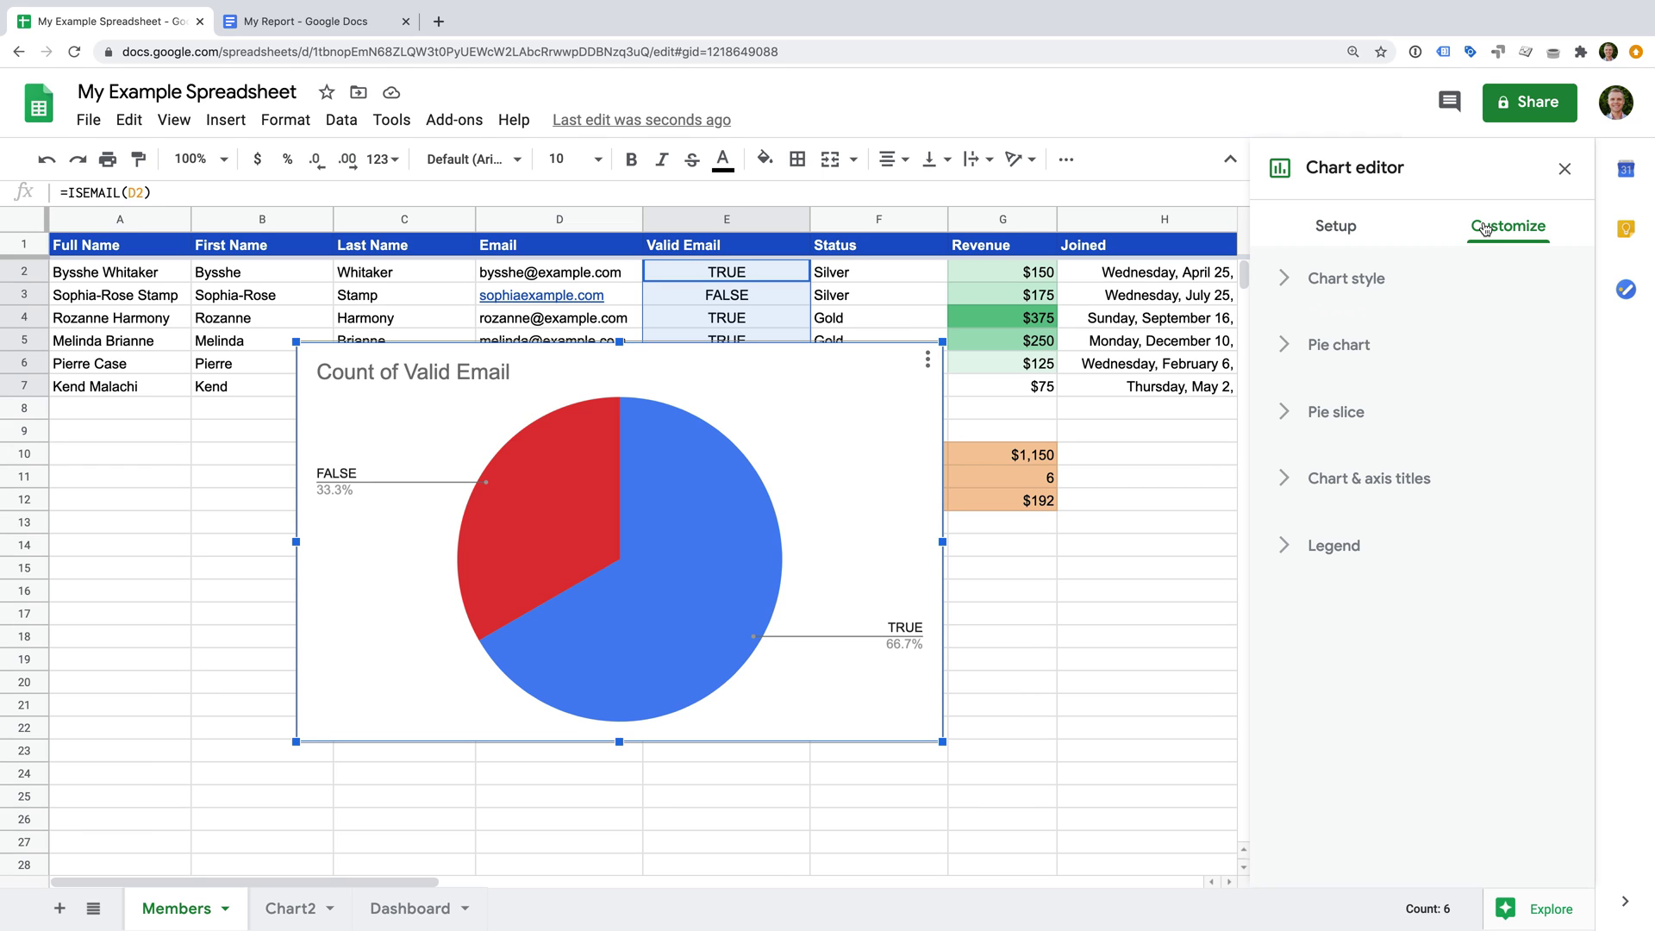
left_click(1350, 355)
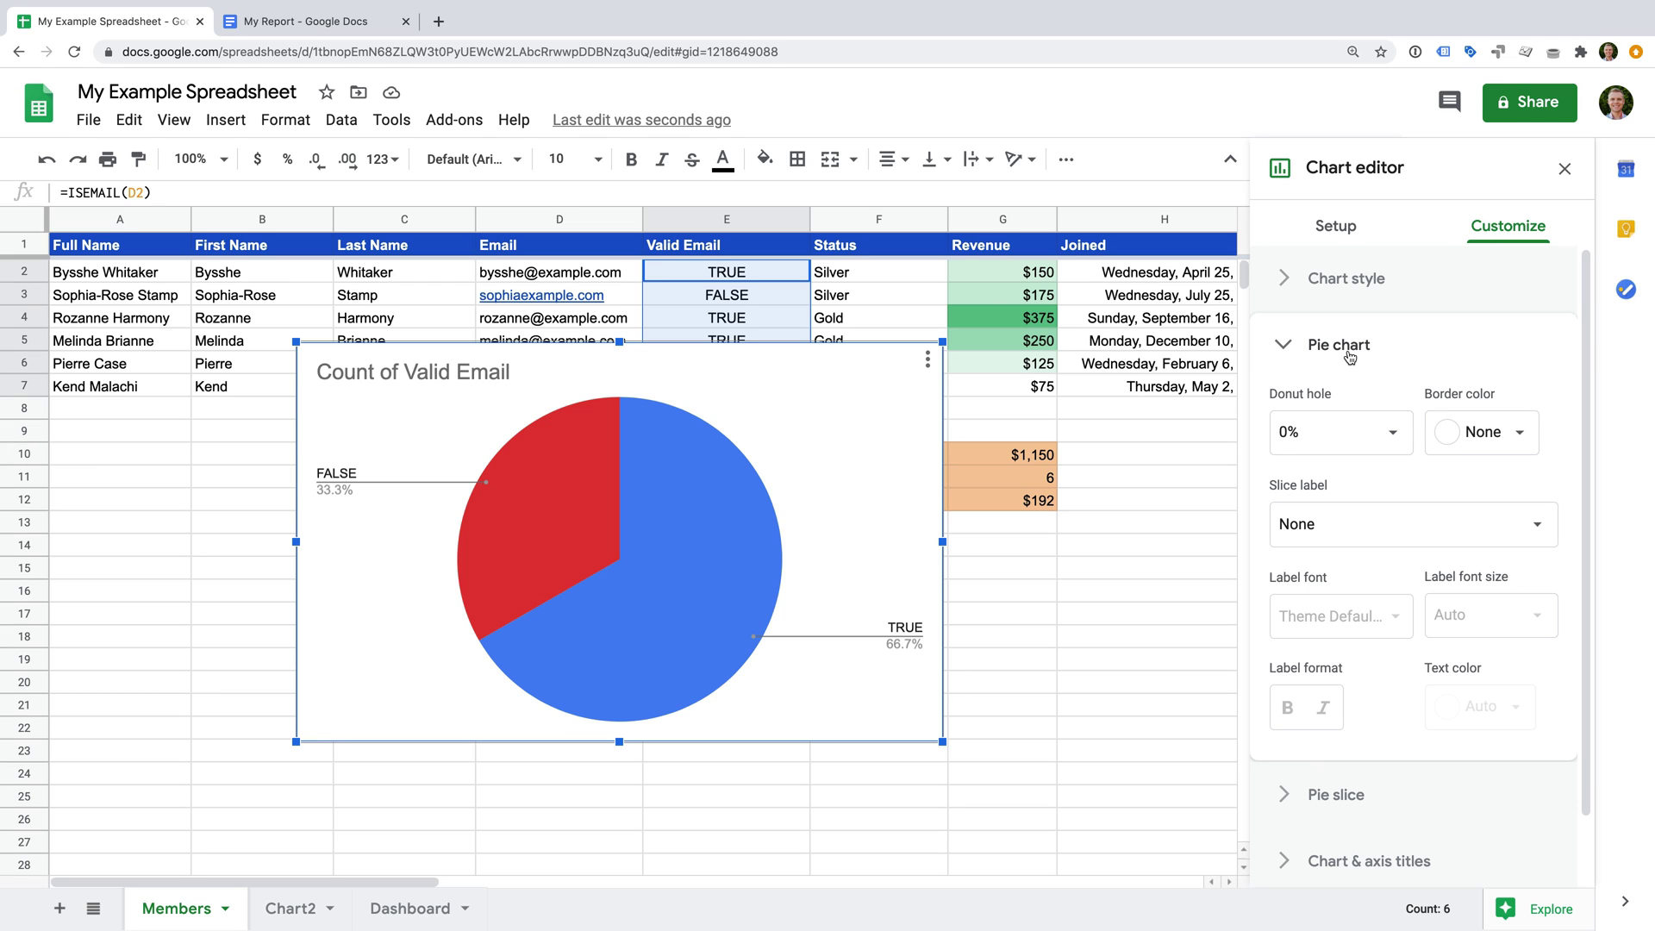
left_click(1381, 428)
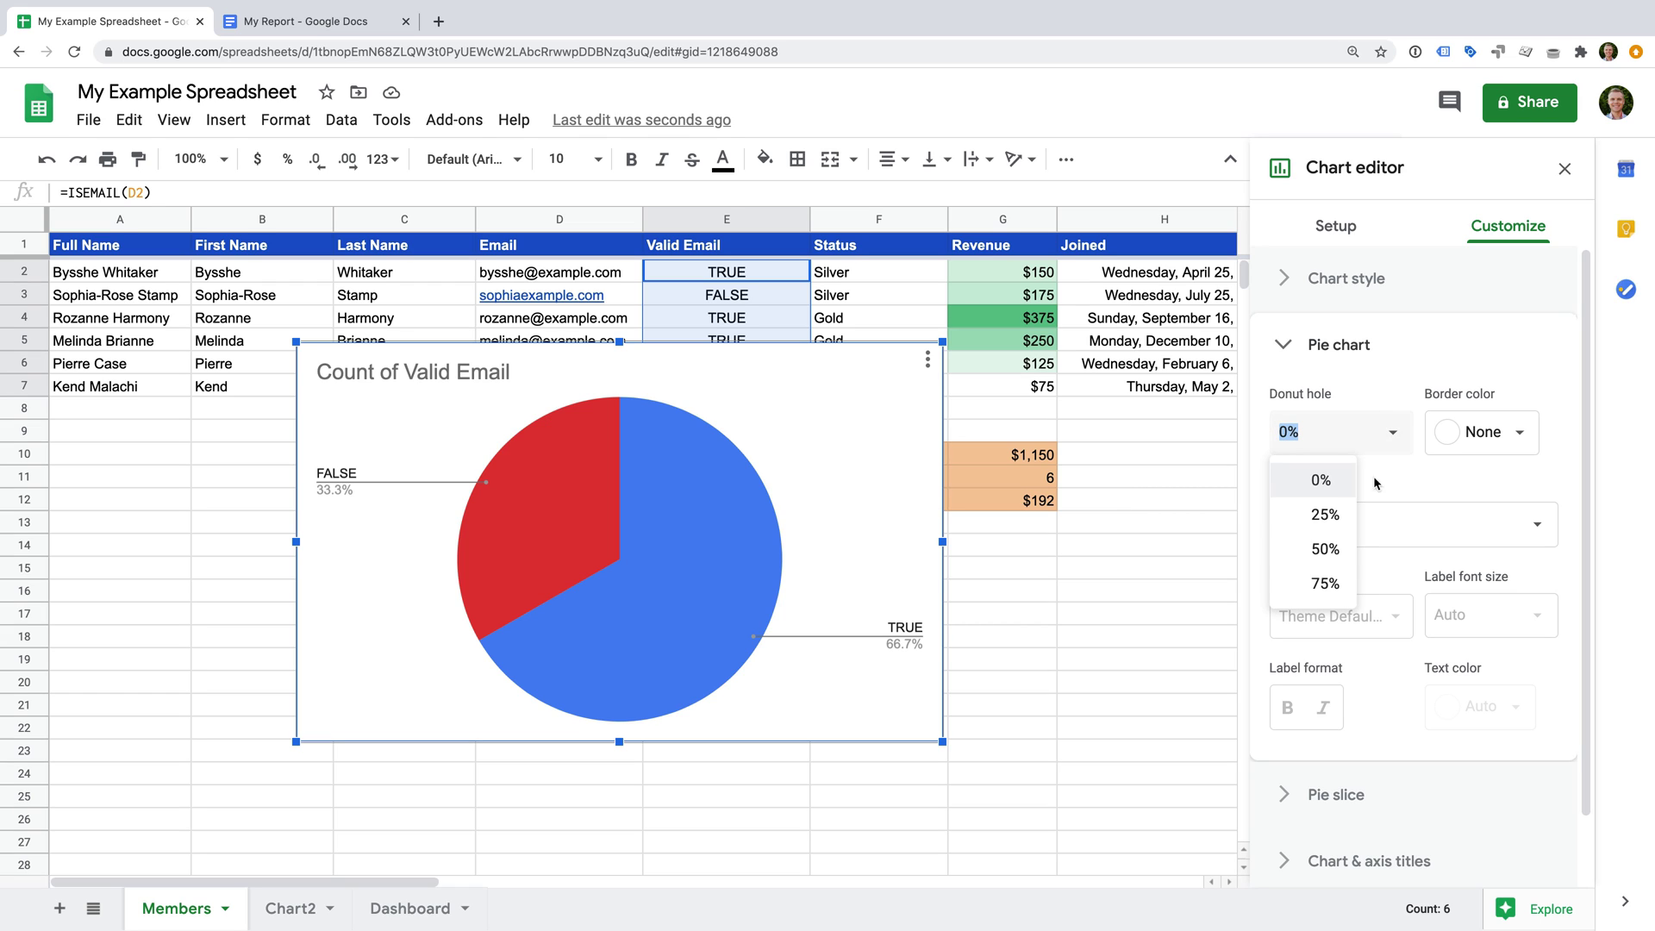
left_click(1327, 549)
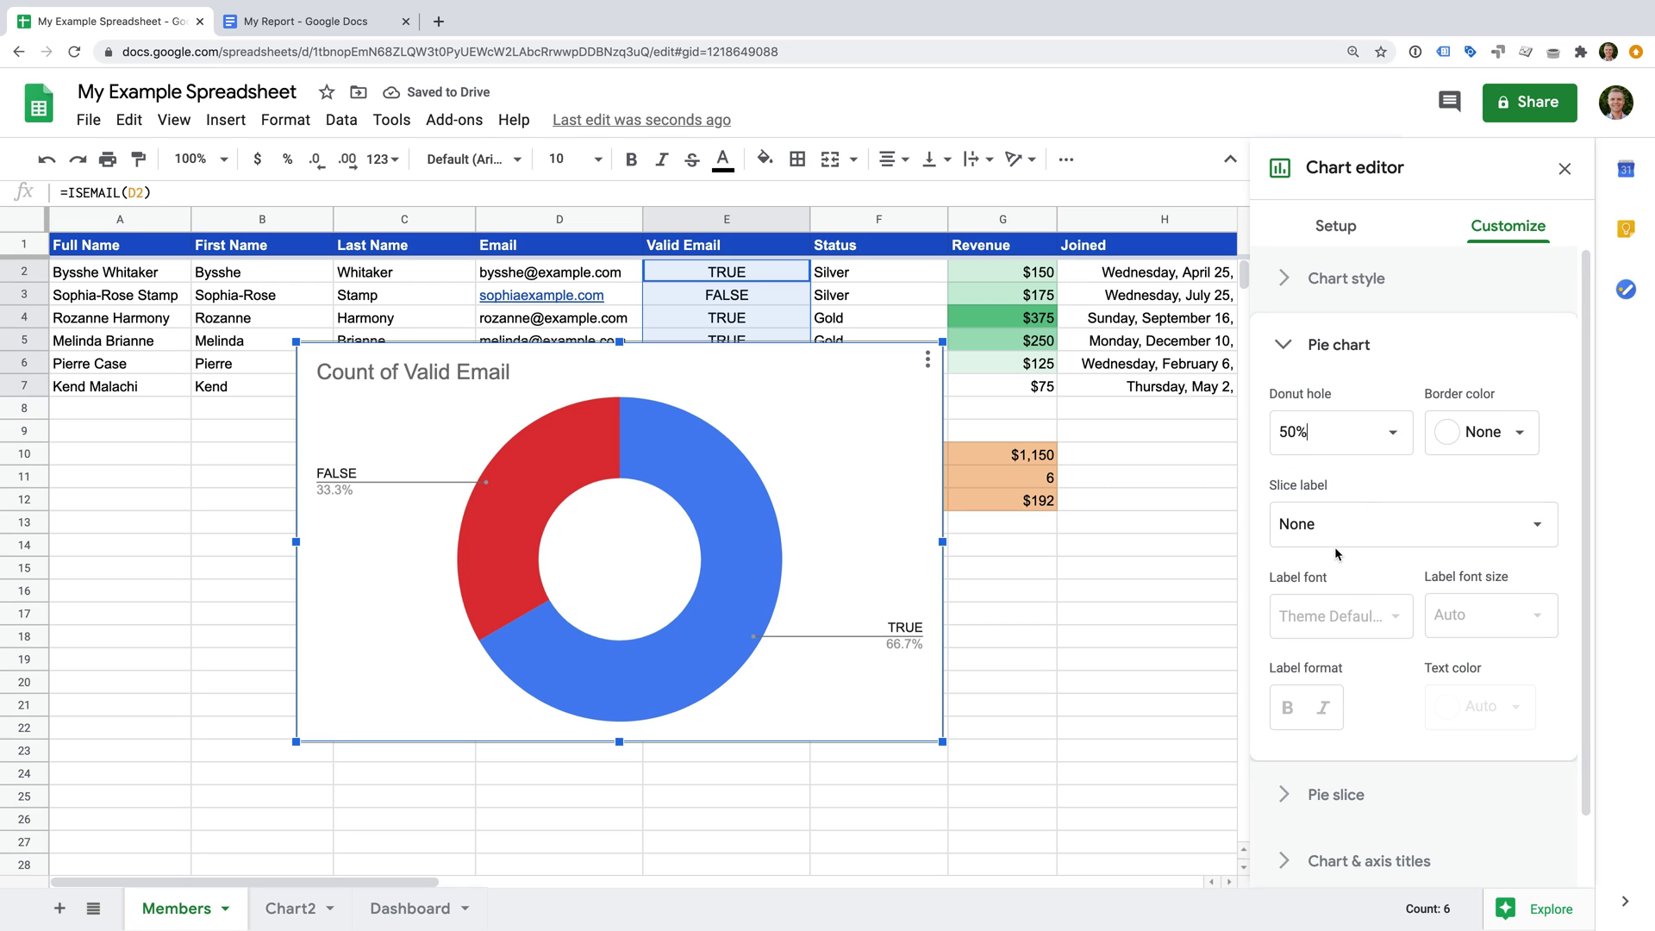
Color the TRUE slice of the "Count of Valid Email" chart medium green
scroll(1334, 547, "down", 1)
left_click(1350, 724)
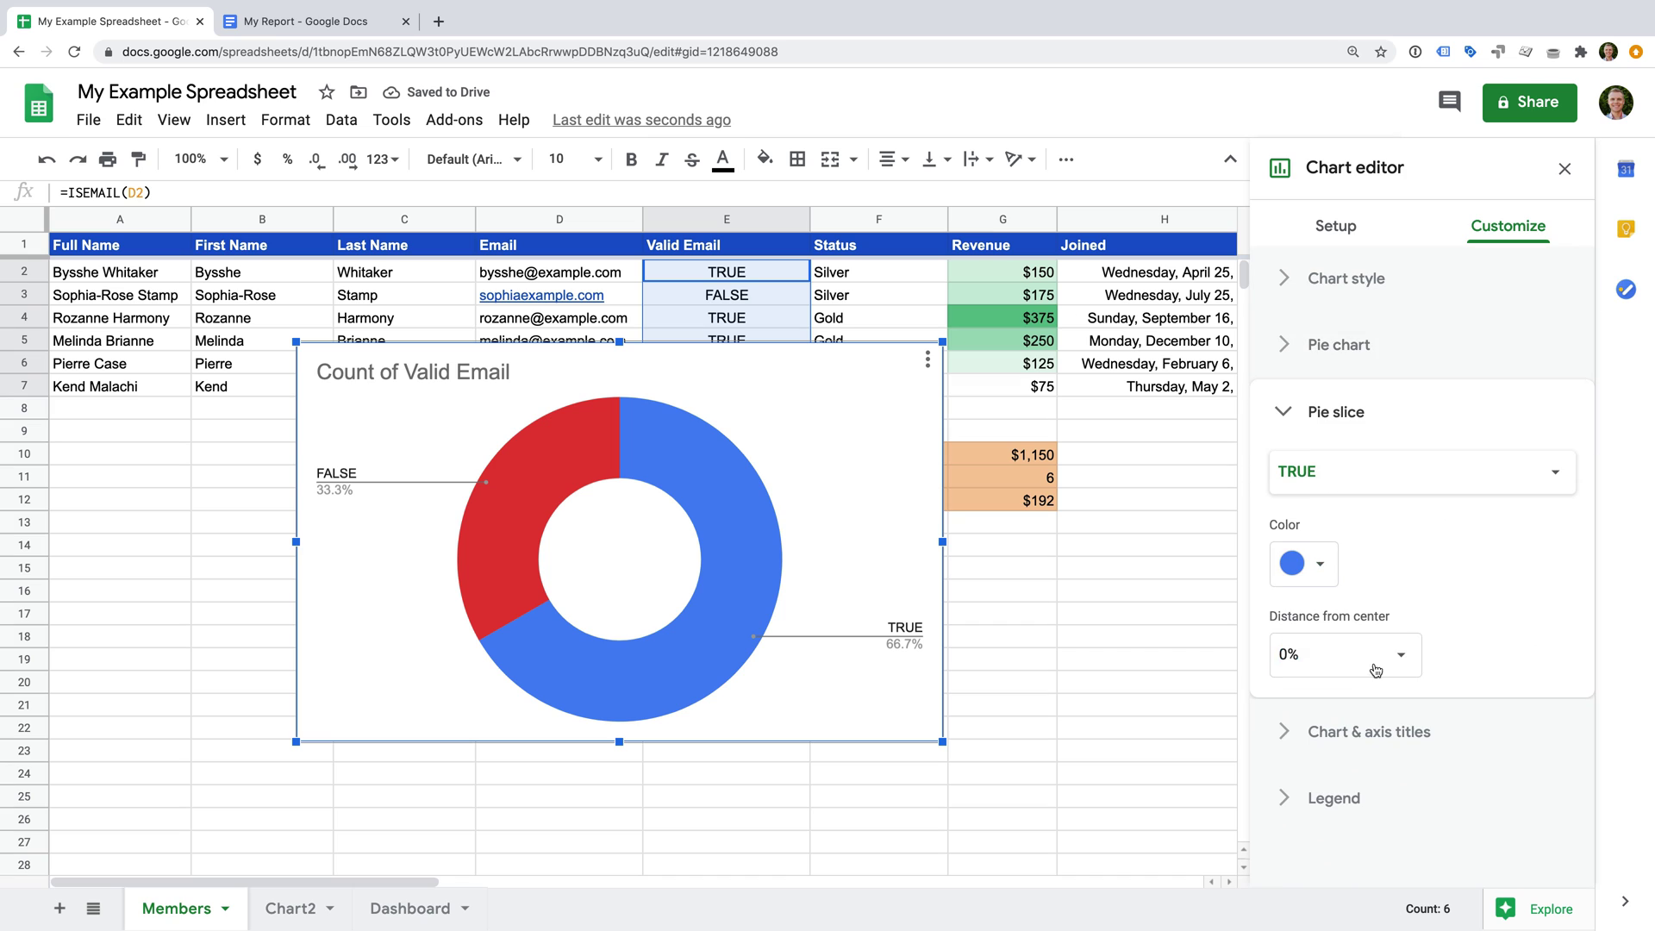
left_click(1323, 573)
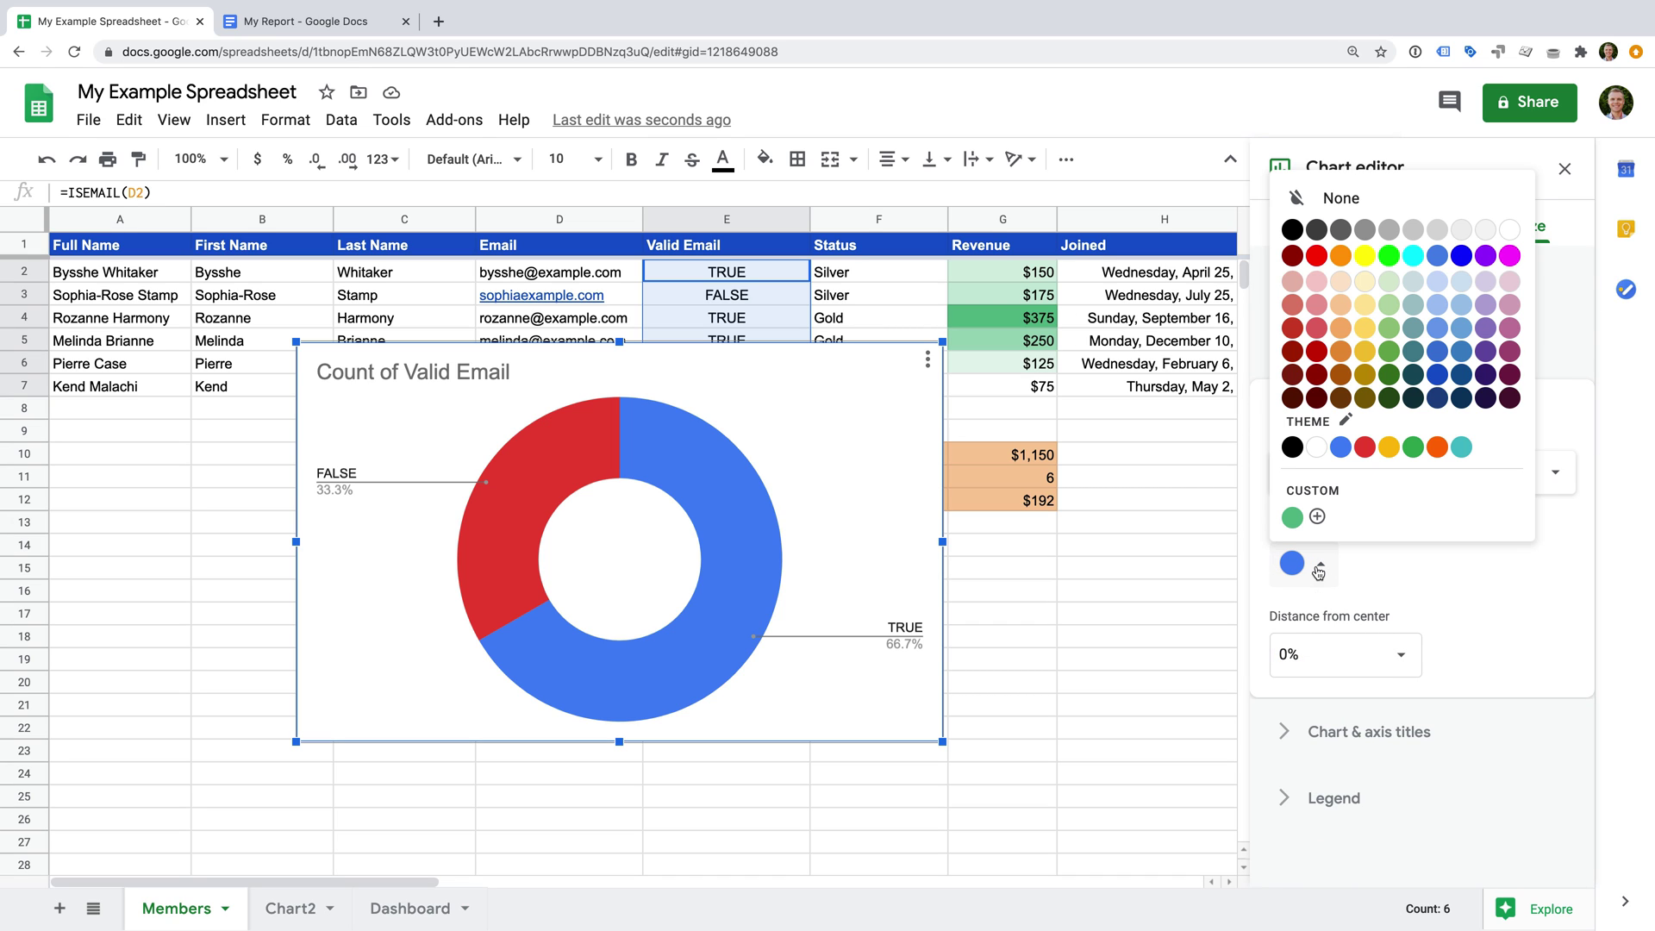
left_click(1387, 353)
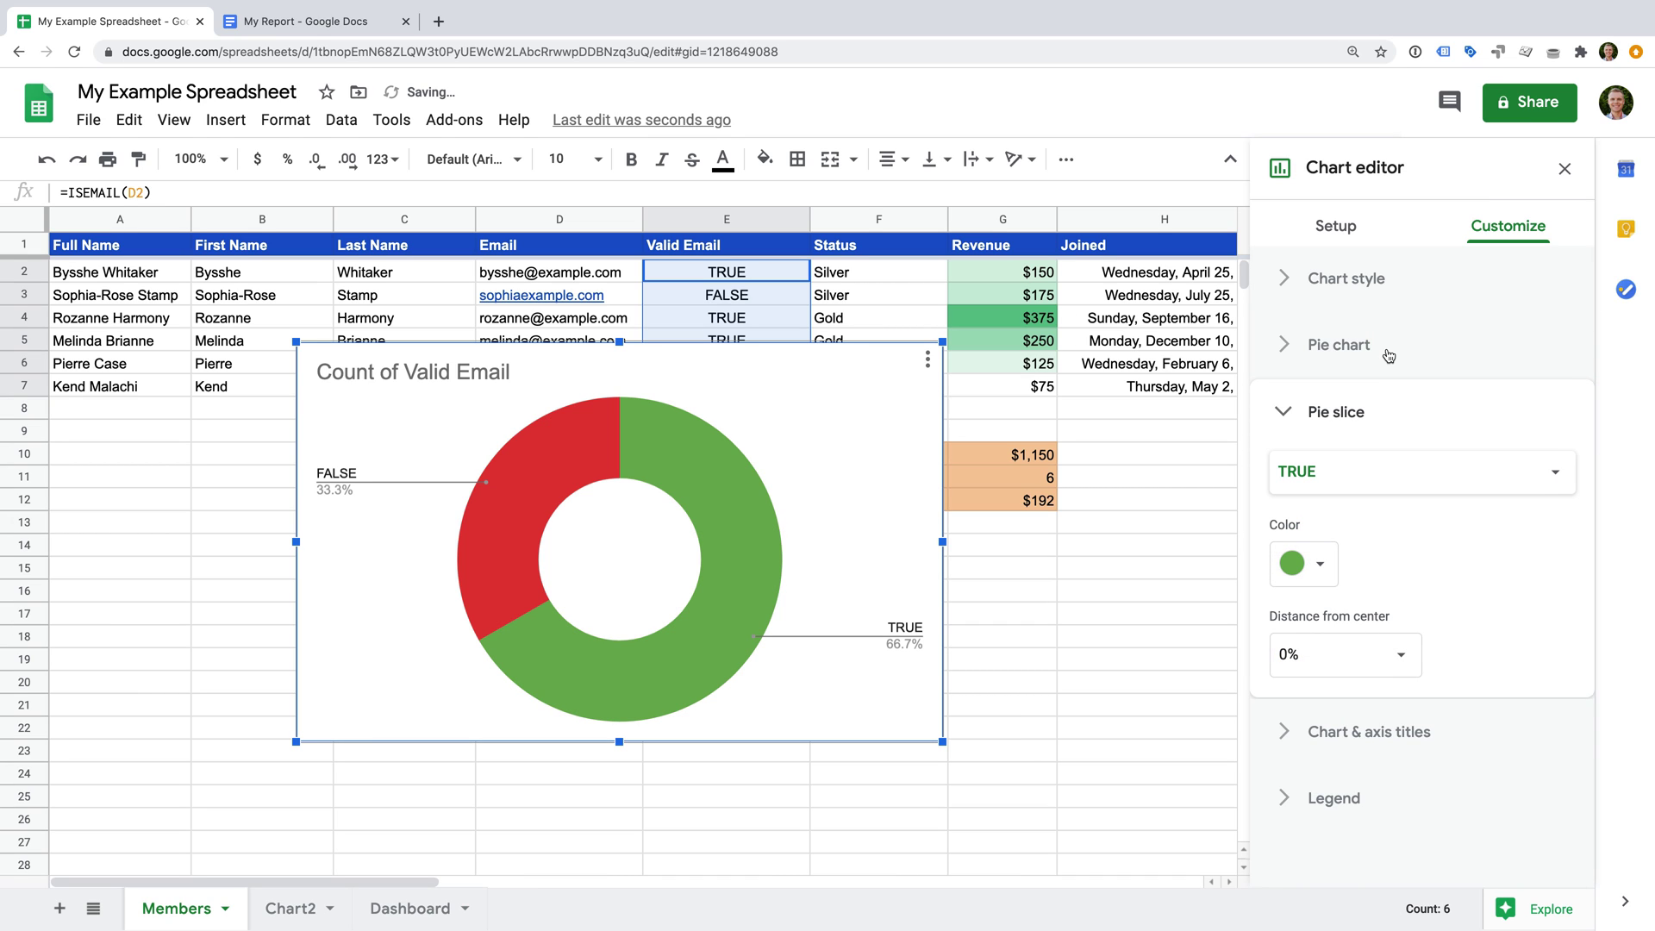
Color the FALSE slice of the "Count of Valid Email" chart light red
left_click(1397, 477)
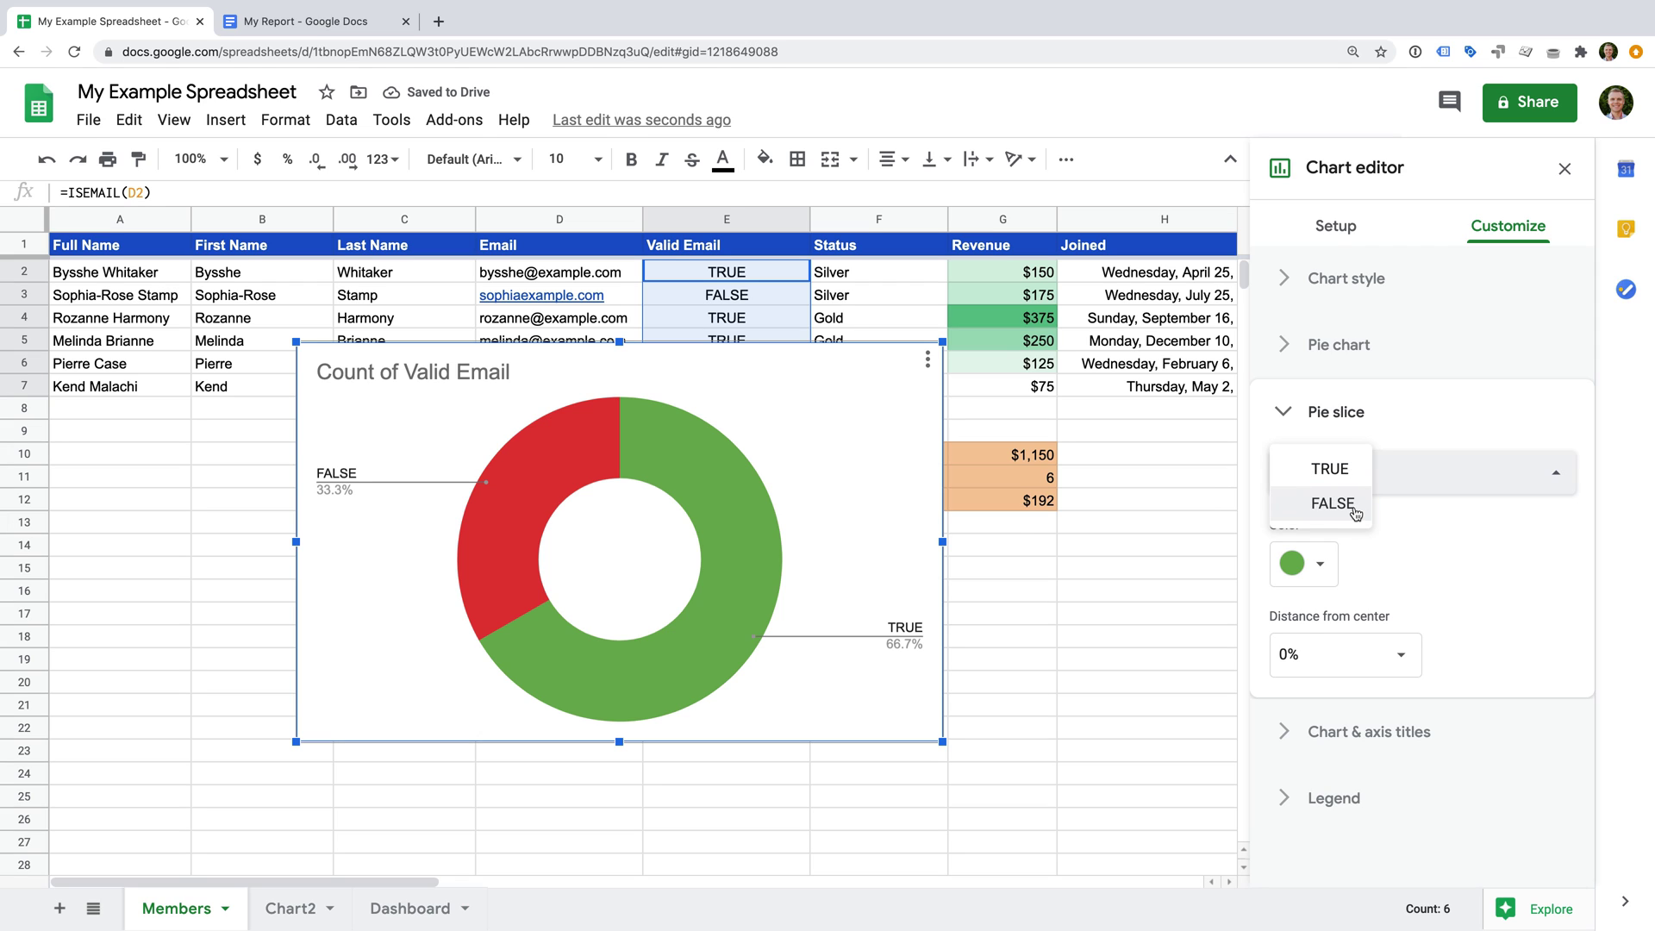
left_click(1353, 505)
left_click(1317, 571)
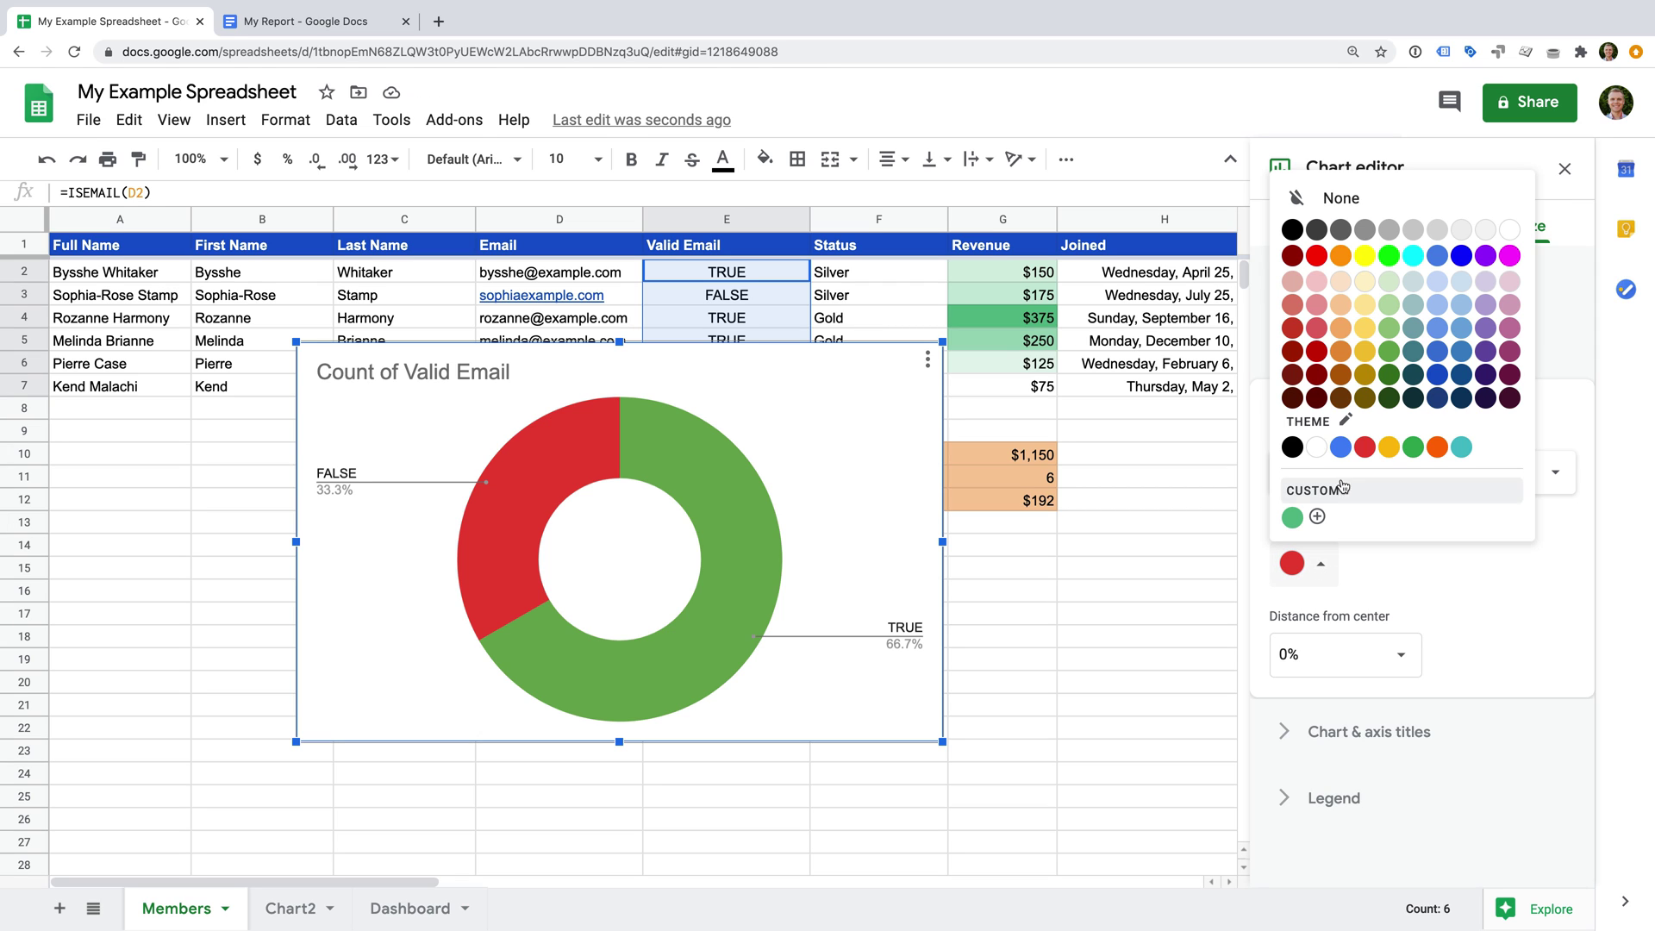
left_click(1321, 335)
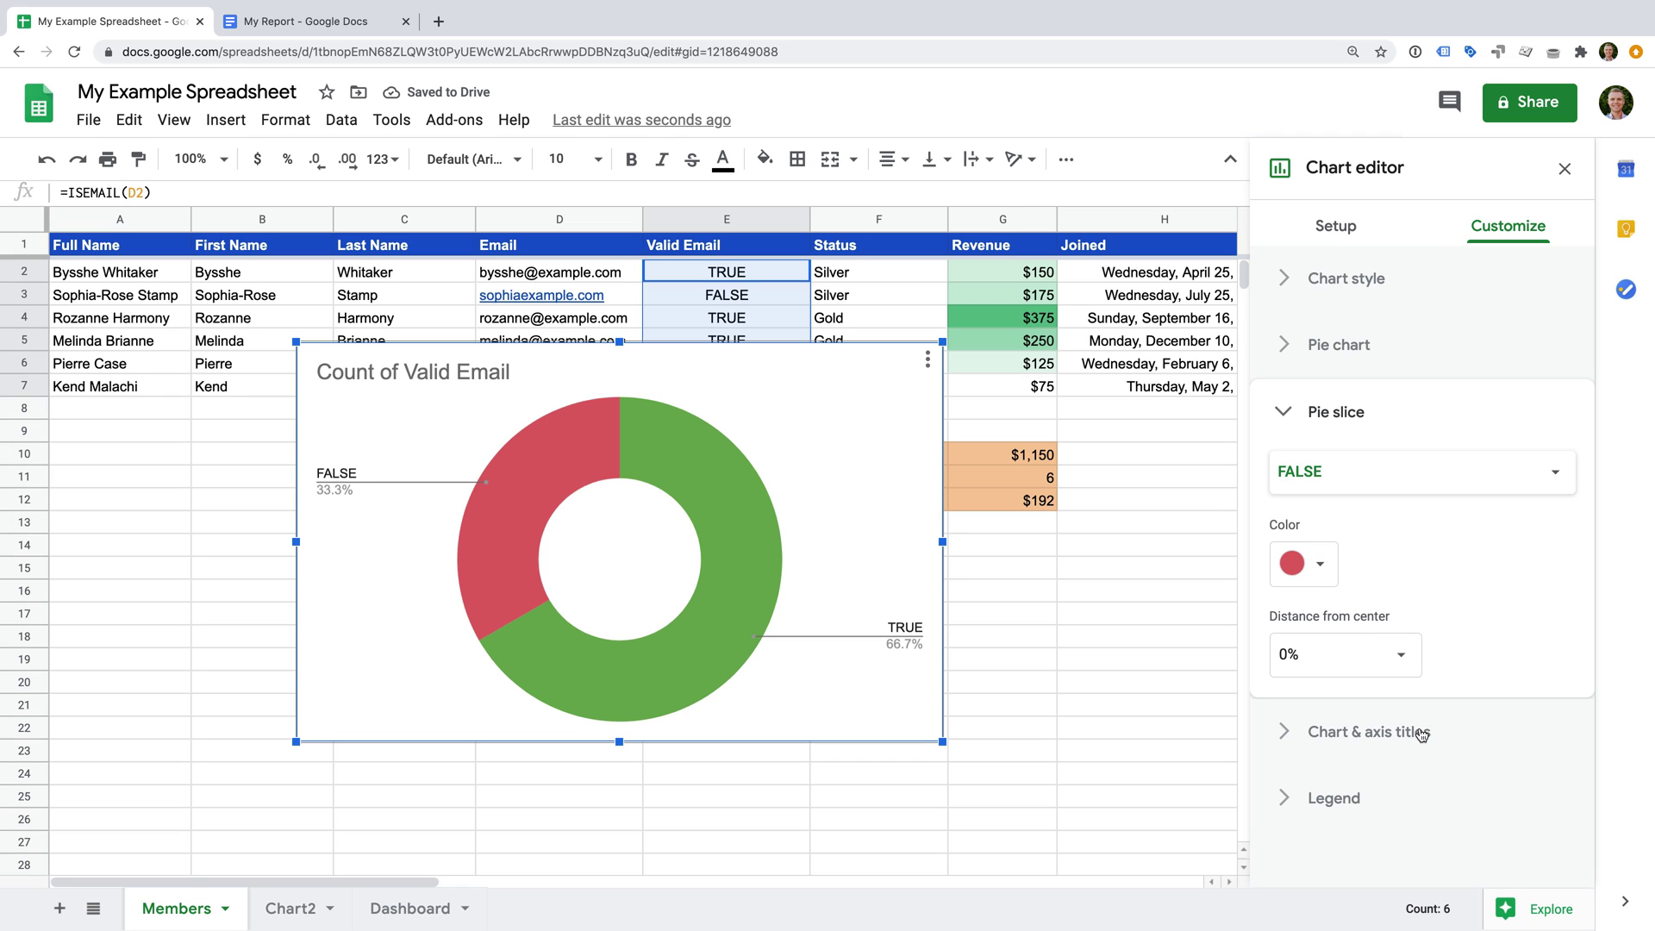
Copy the "Count of Valid Email" chart and paste it at cell A16 of the Dashboard sheet
left_click(928, 358)
left_click(855, 532)
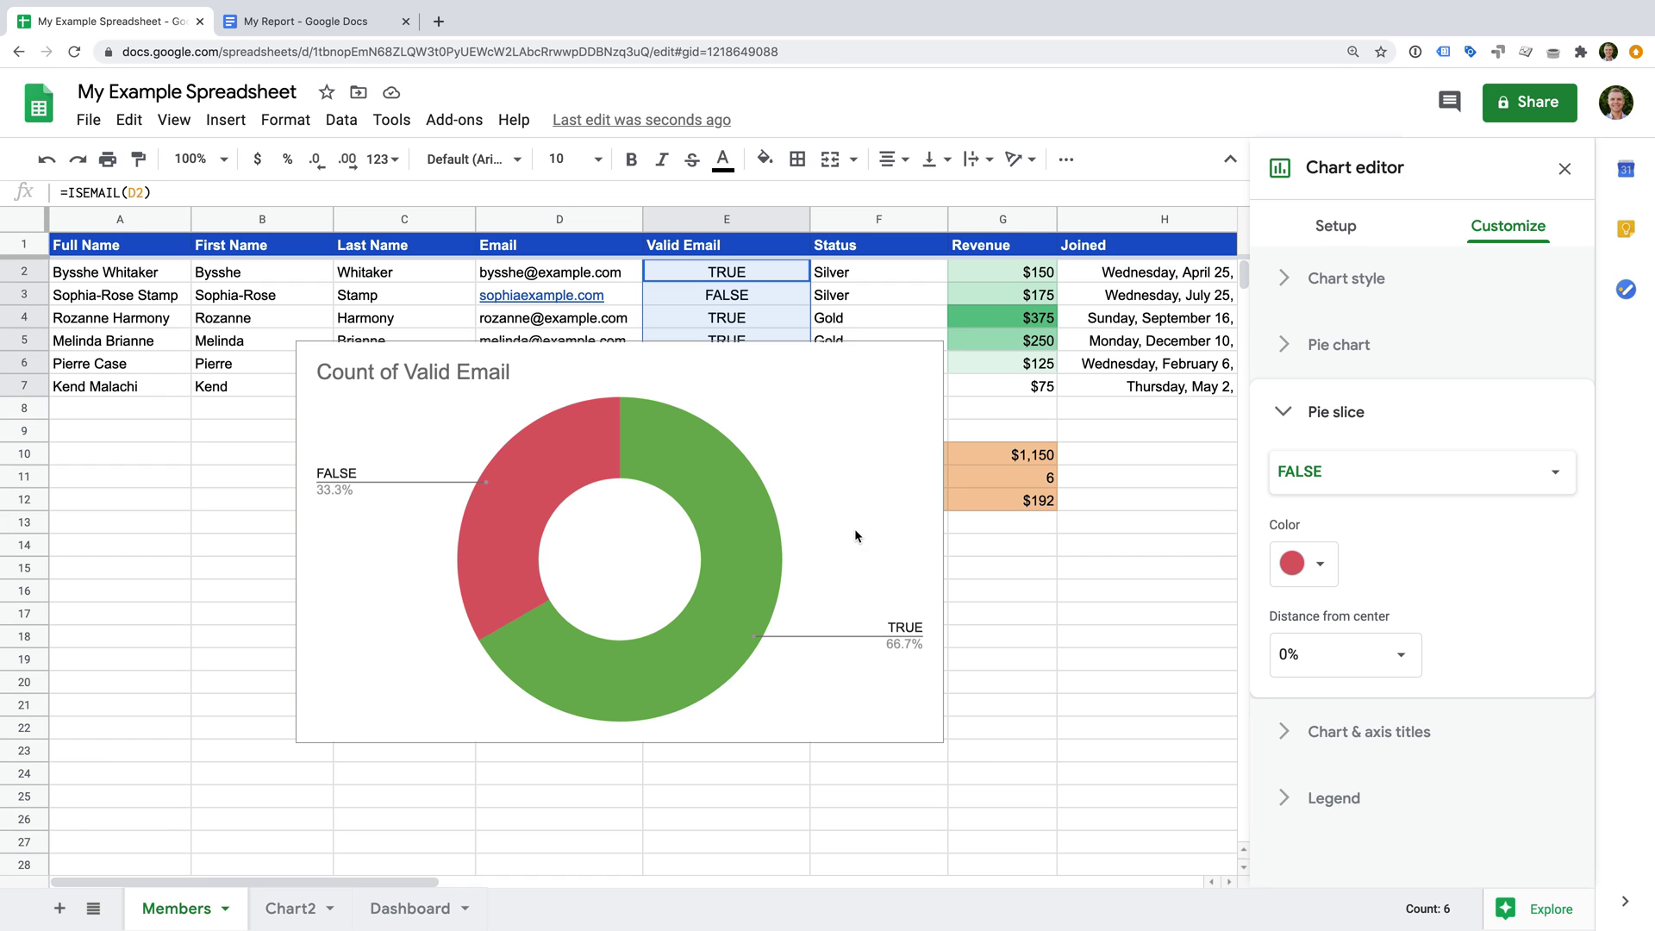
left_click(428, 909)
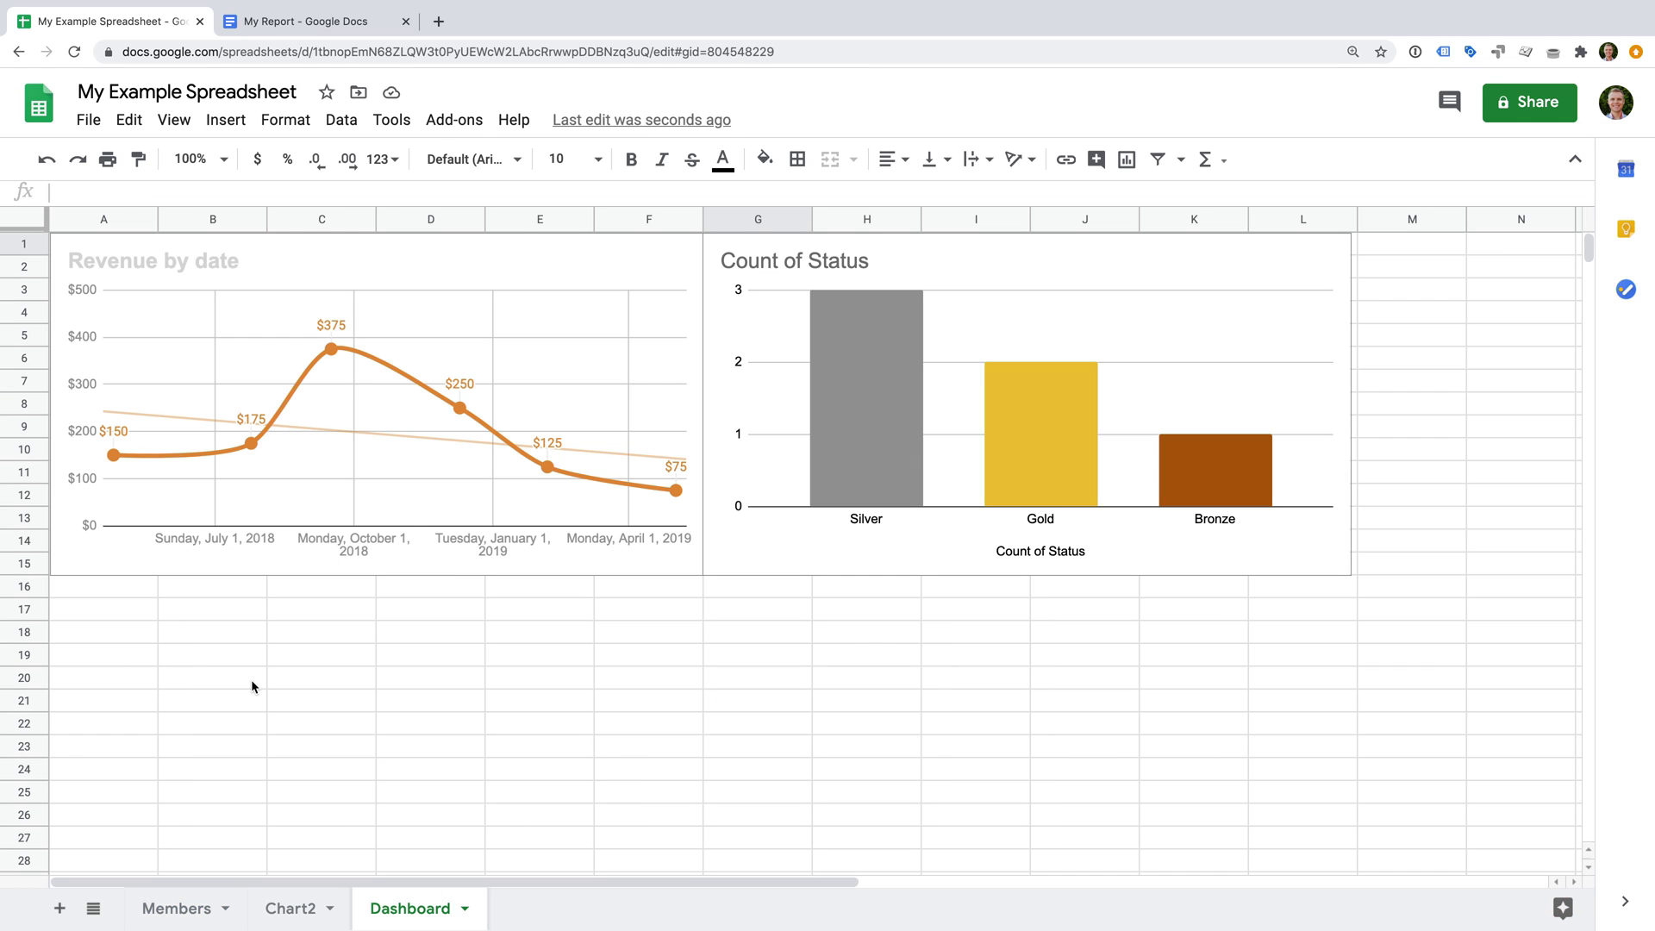
left_click(121, 593)
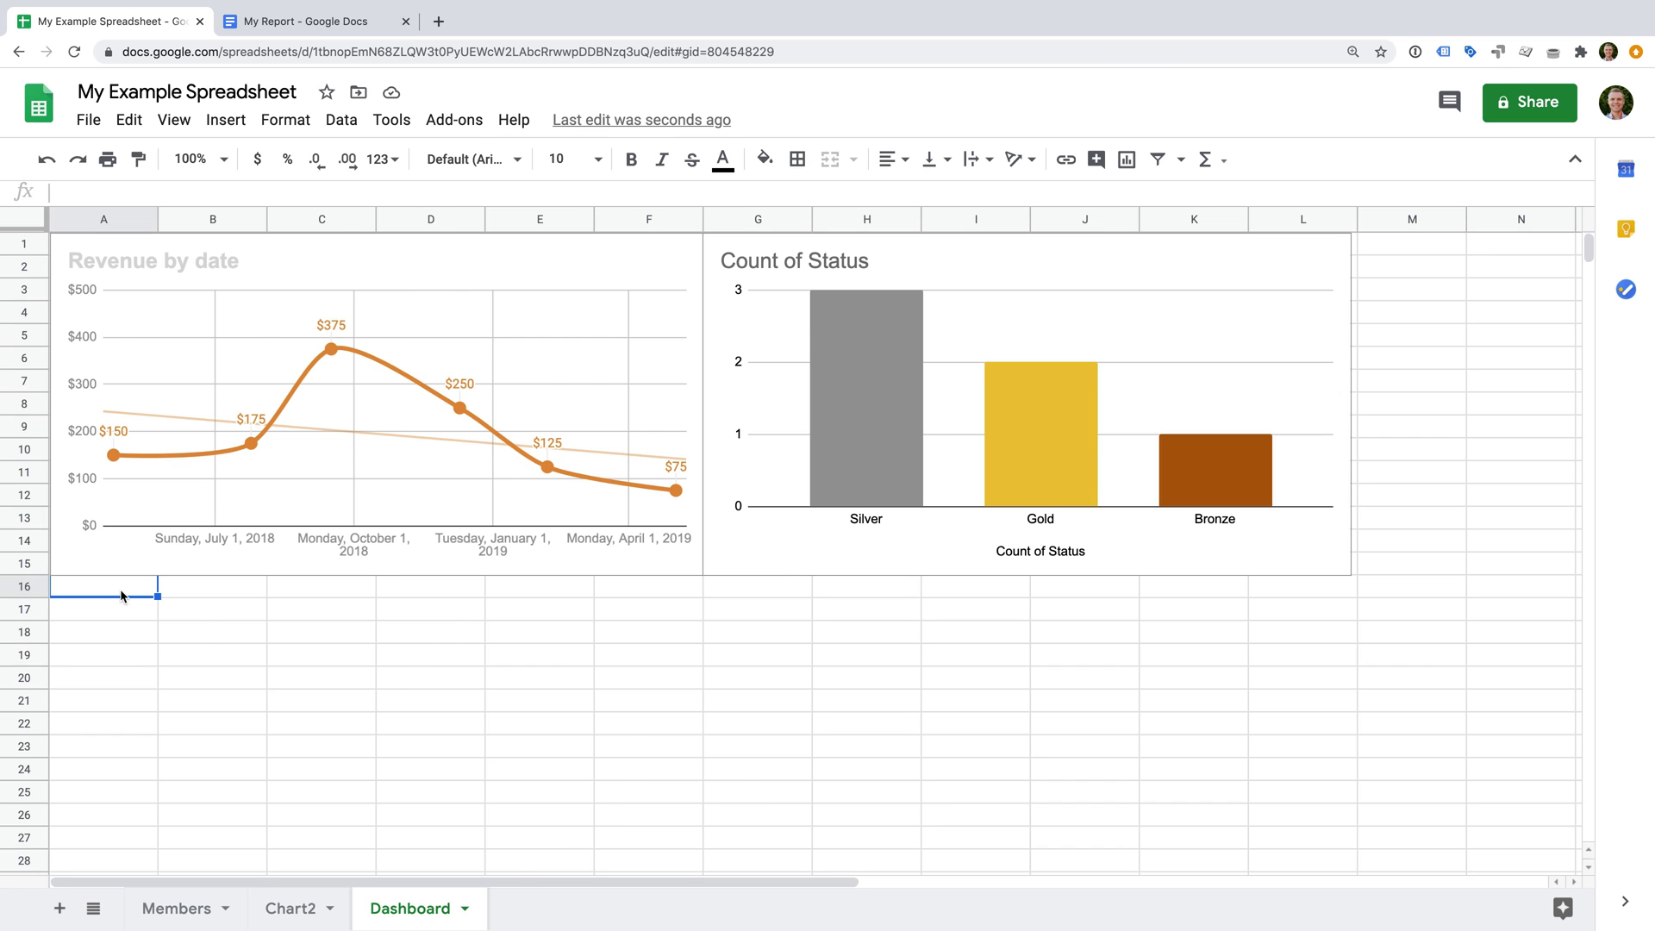
key("ctrl+v")
Position the "Count of Valid Email" chart directly under the "Revenue by date" chart, reduce its height and match its width across columns A to F
left_click(380, 601)
left_click_drag(805, 494, 609, 606)
left_click_drag(514, 662, 419, 540)
left_click_drag(511, 626, 703, 626)
scroll(749, 593, "up", 2)
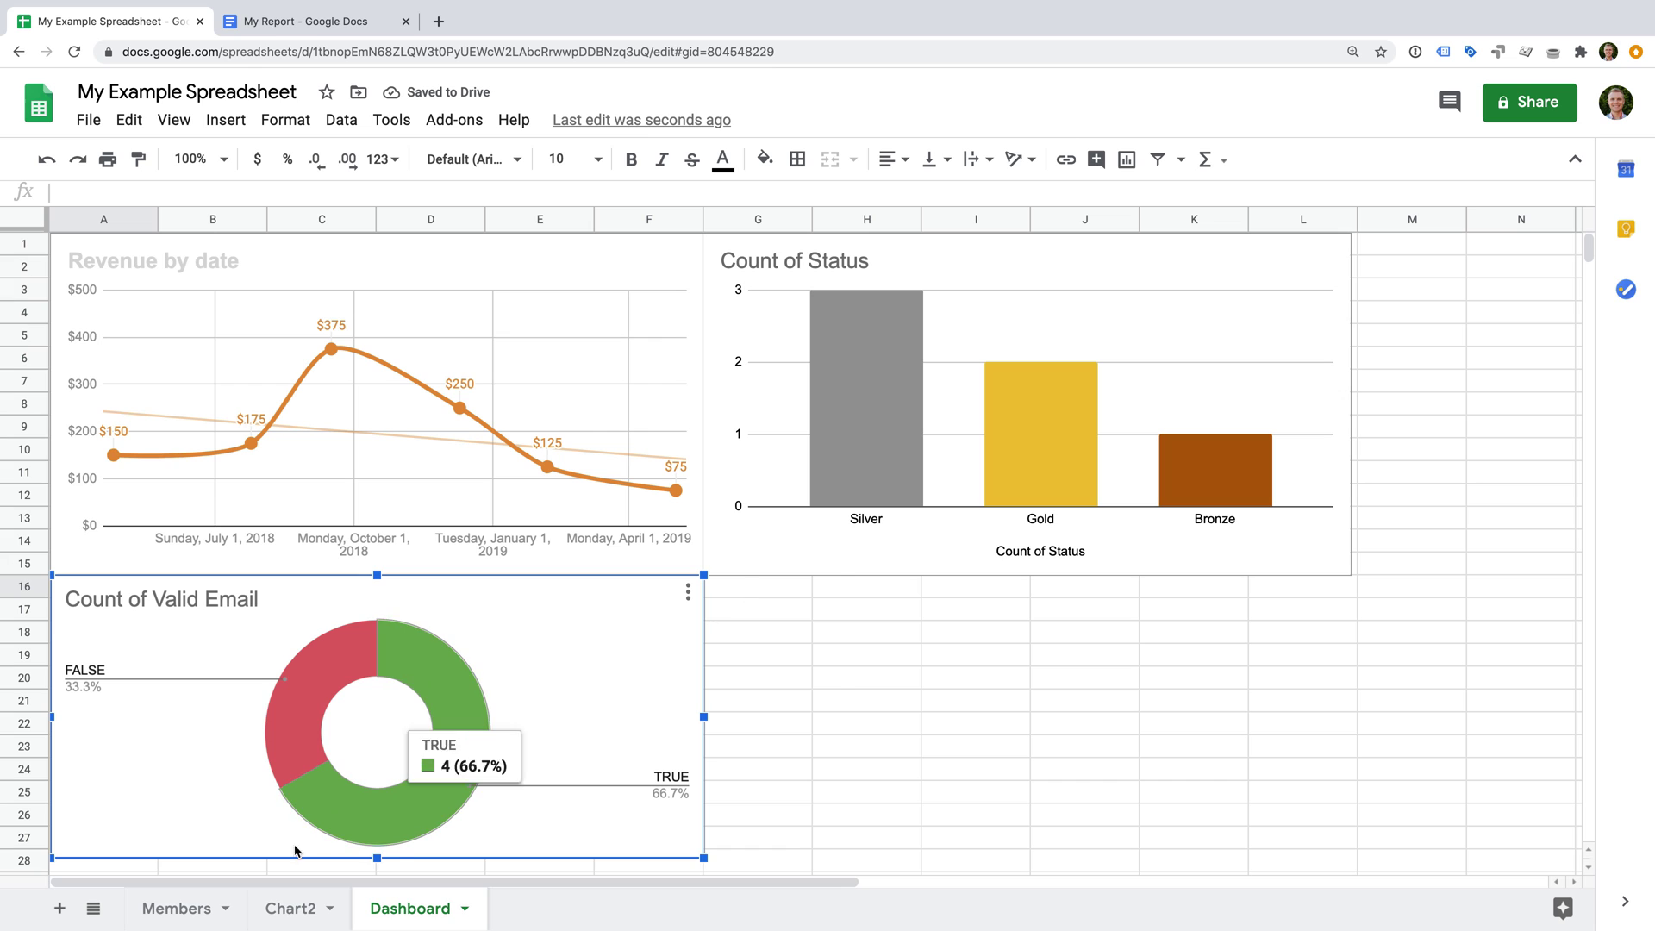
Delete the original "Count of Valid Email" chart from the Members sheet
left_click(175, 909)
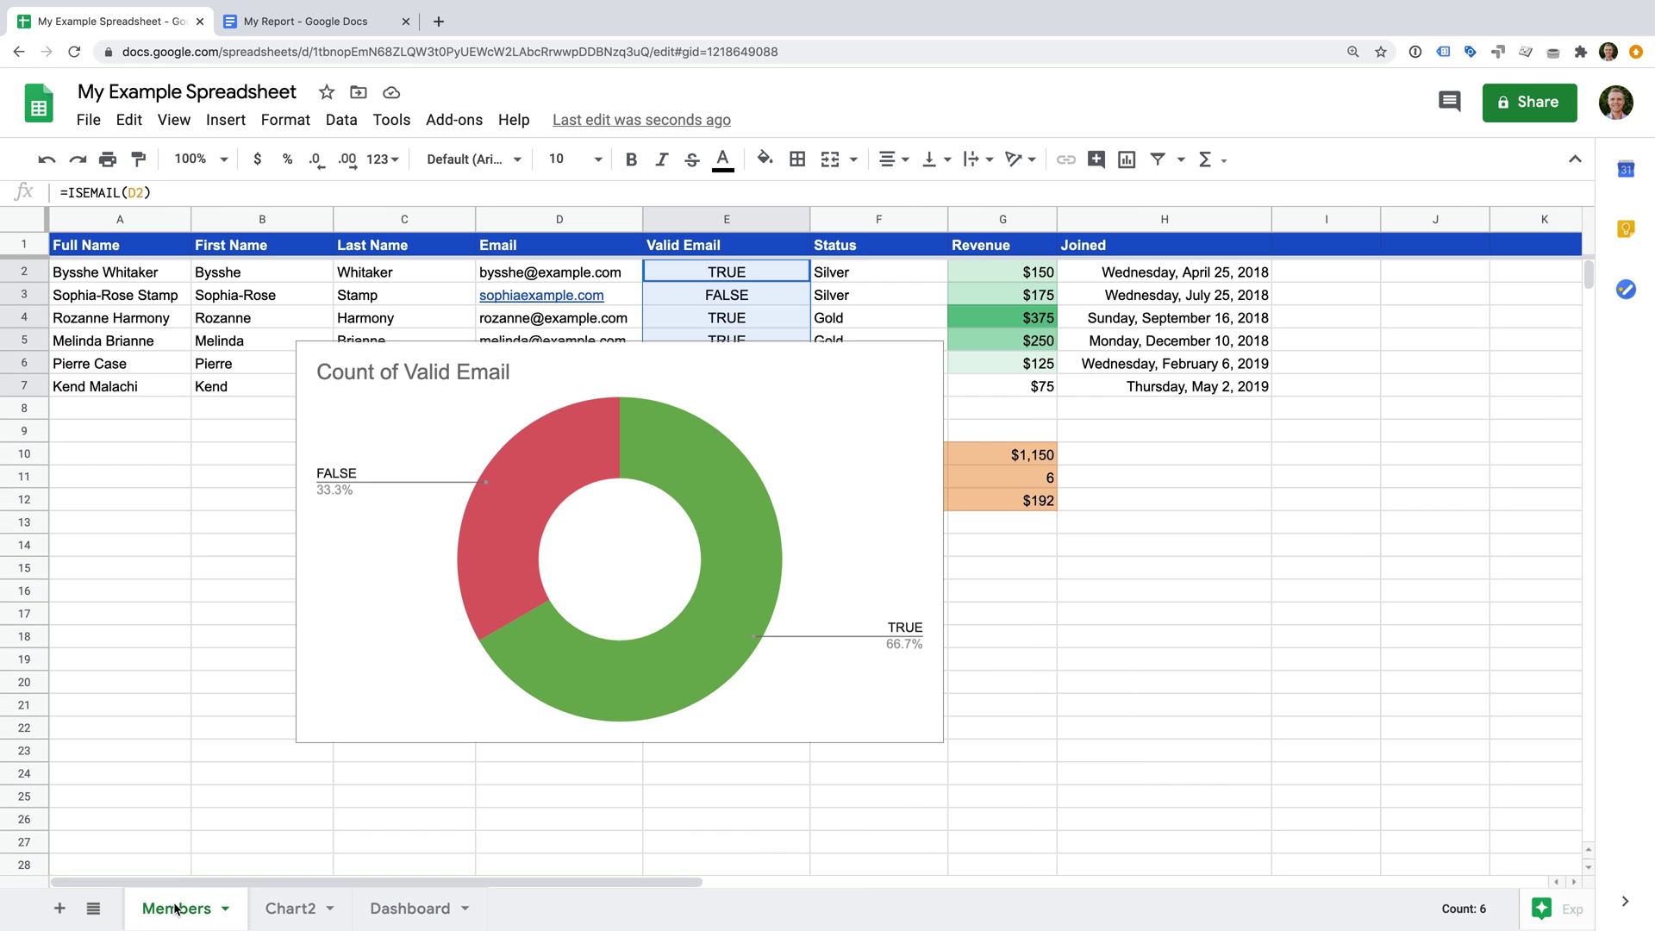
left_click(861, 441)
left_click(929, 362)
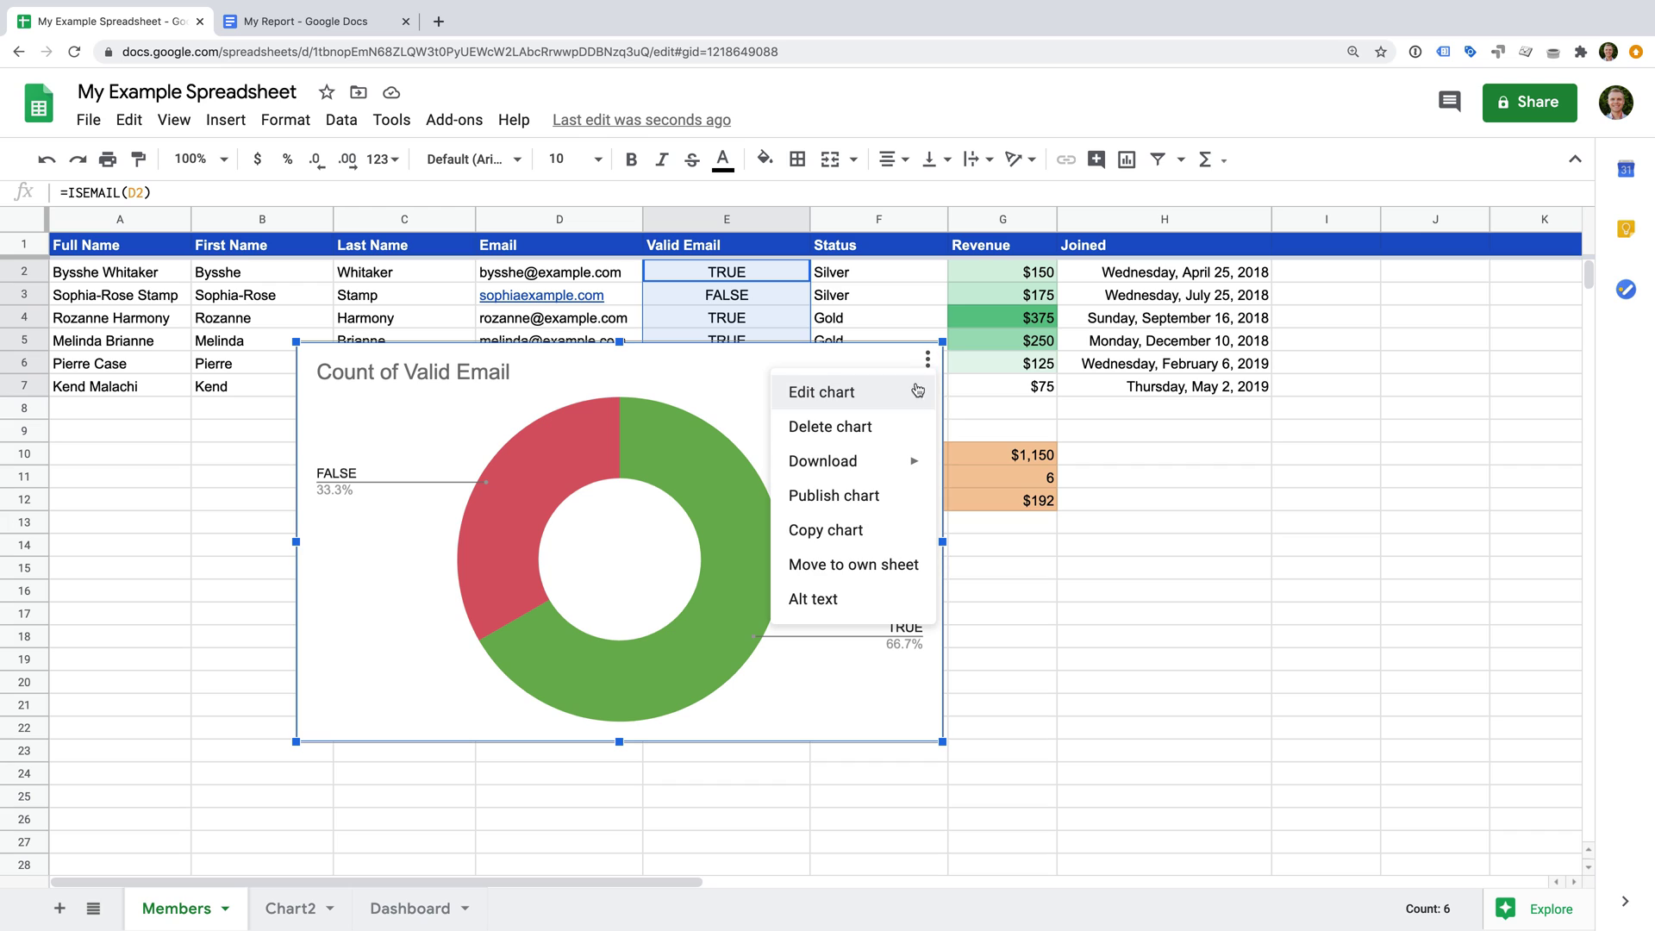
left_click(893, 430)
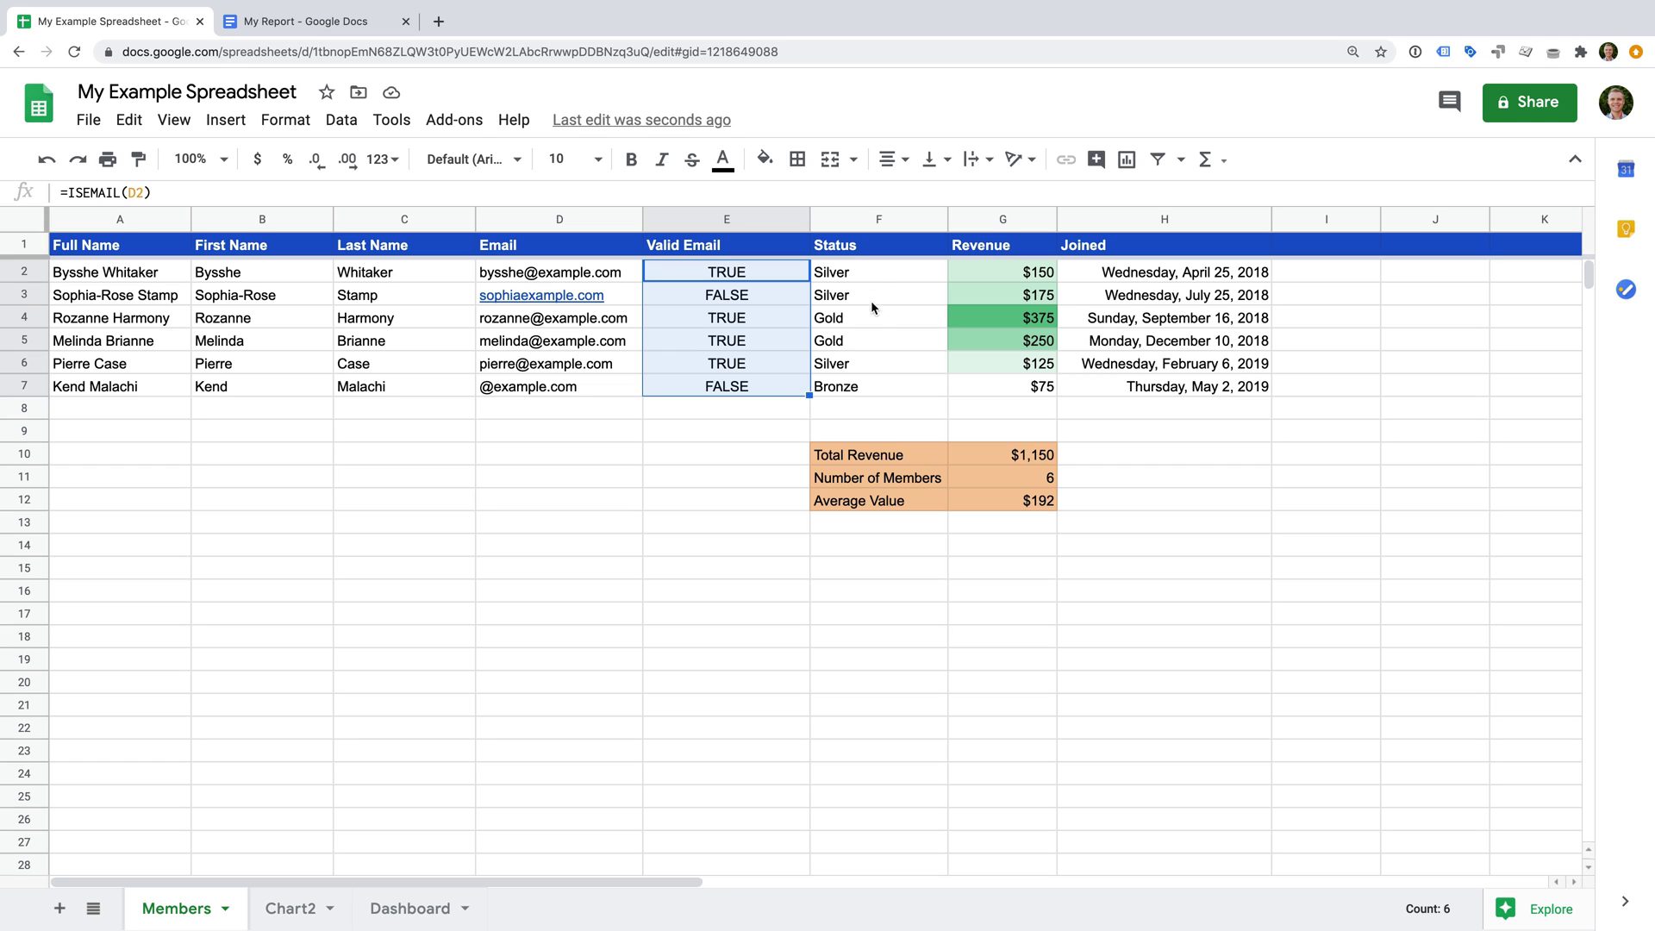
Select the entire Members sheet and review the answers, pivot table and charts that Explore suggests for it
left_click(865, 271)
left_click(869, 389, "shift")
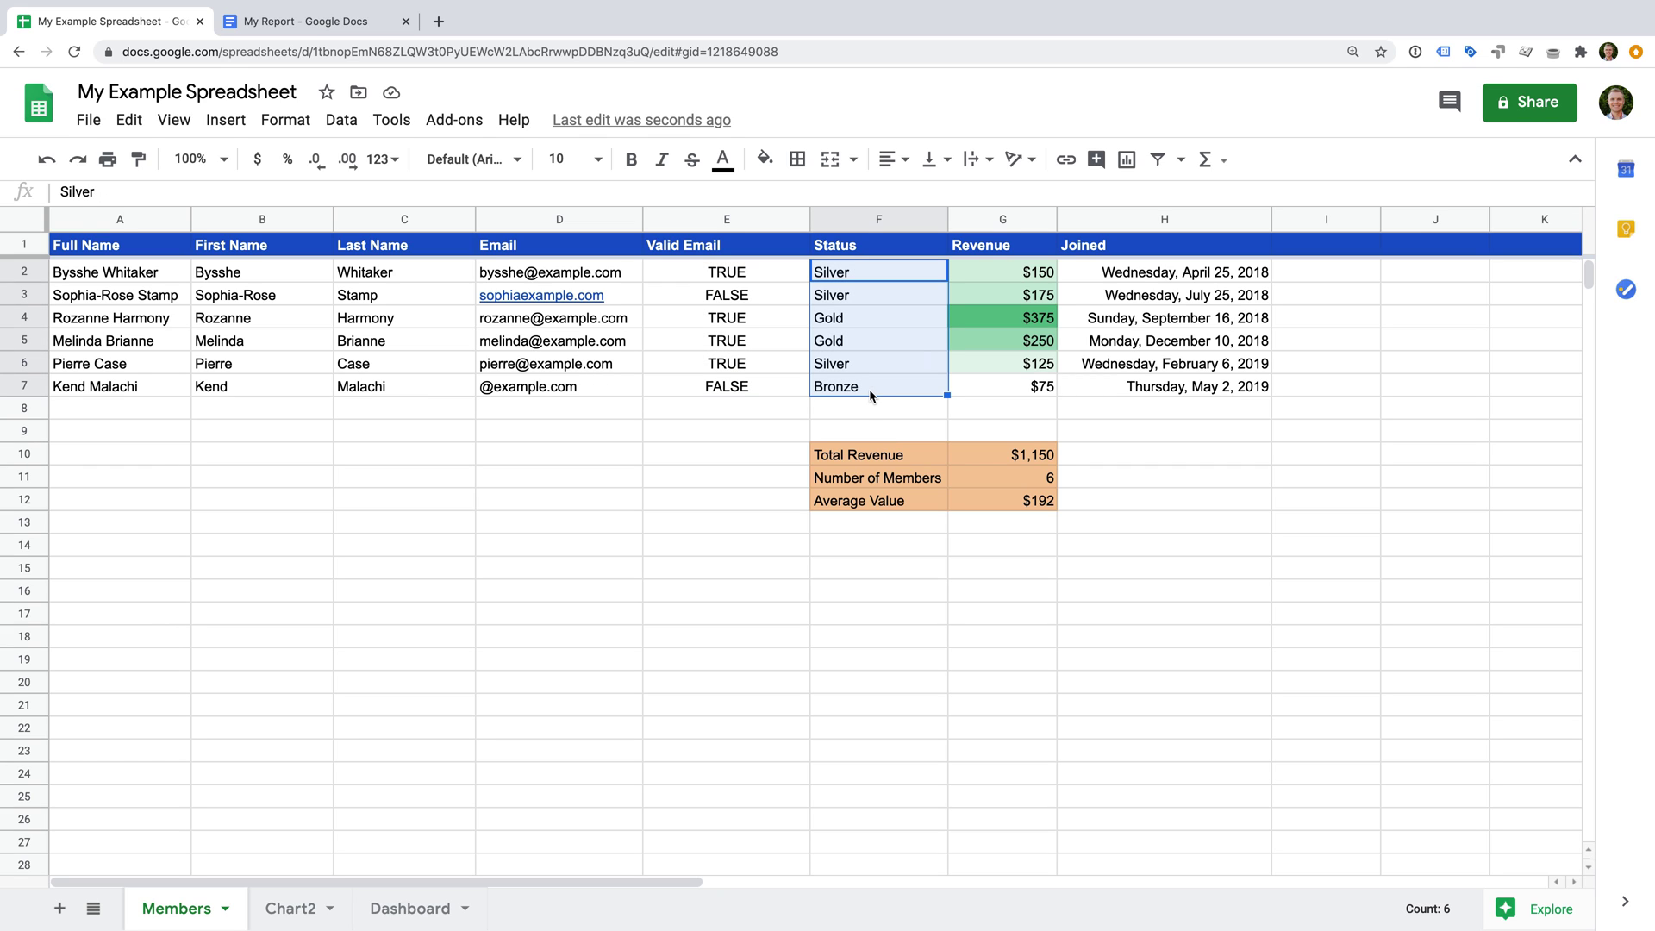
left_click(30, 226)
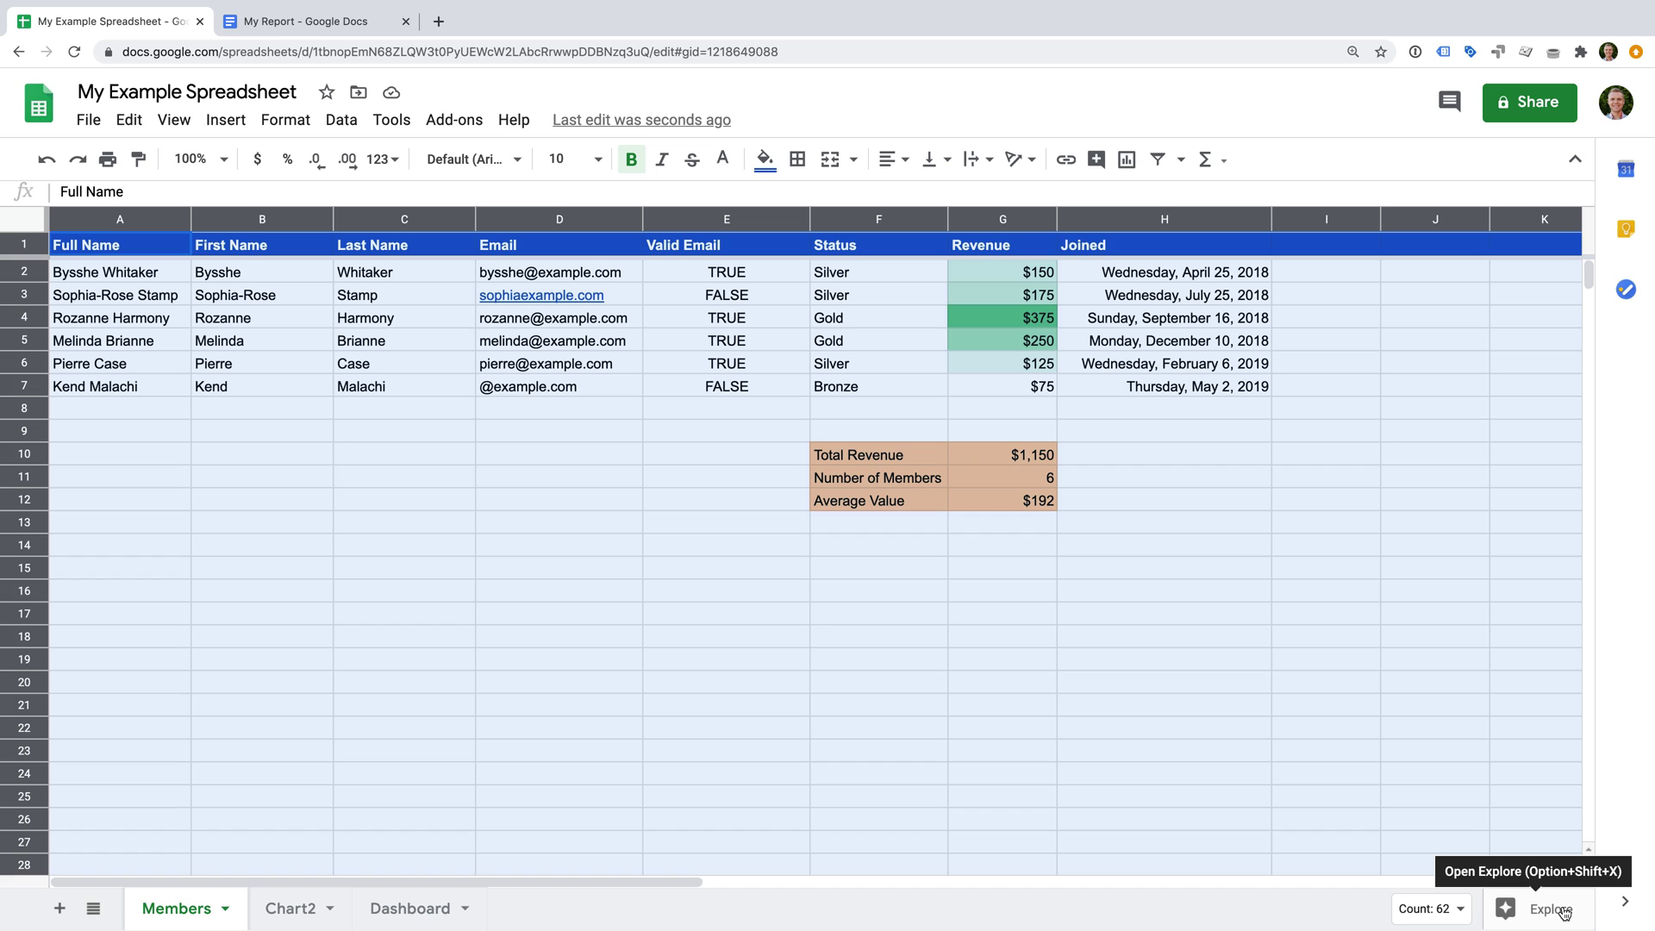
left_click(1510, 912)
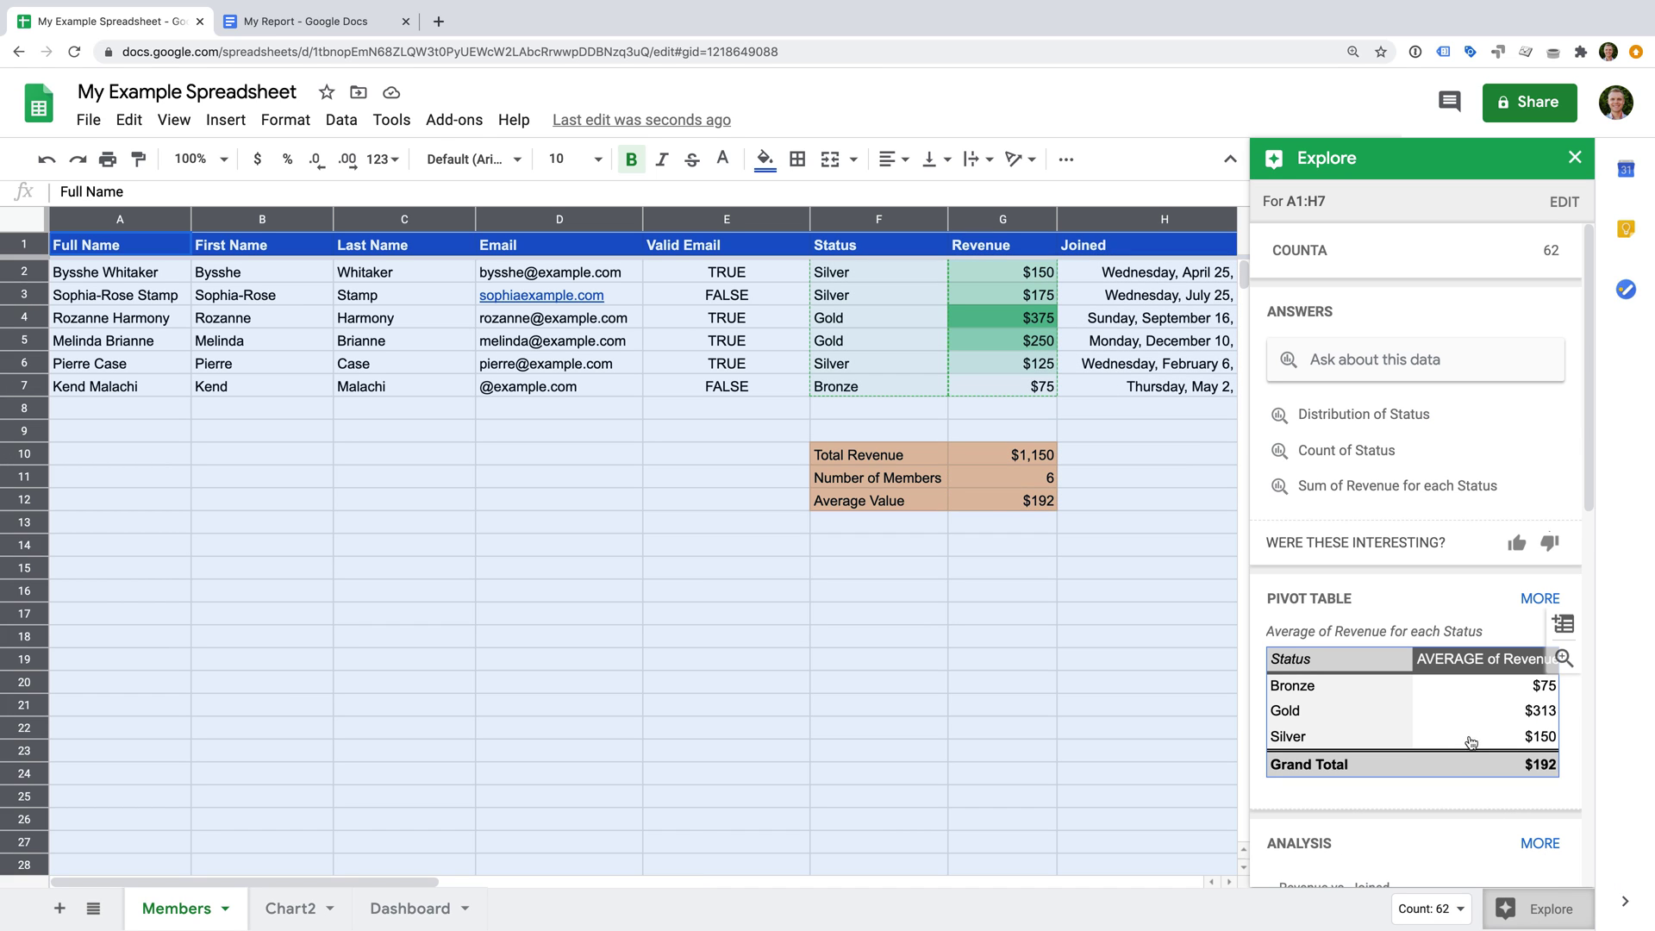
scroll(1457, 732, "down", 4)
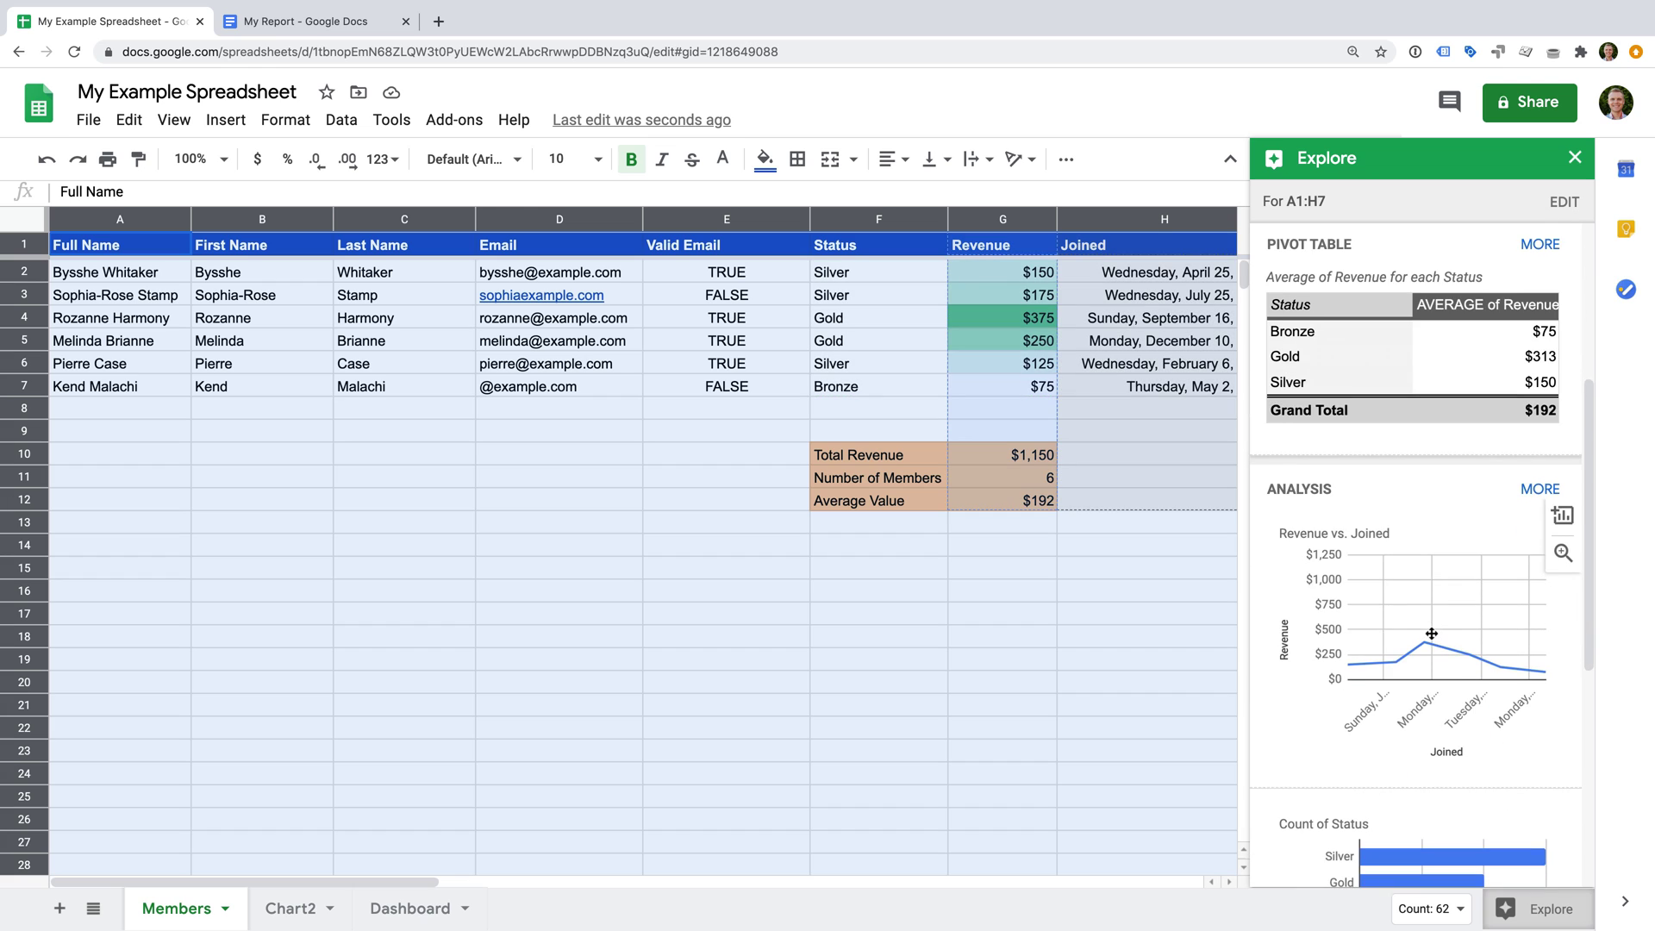
scroll(1431, 633, "down", 6)
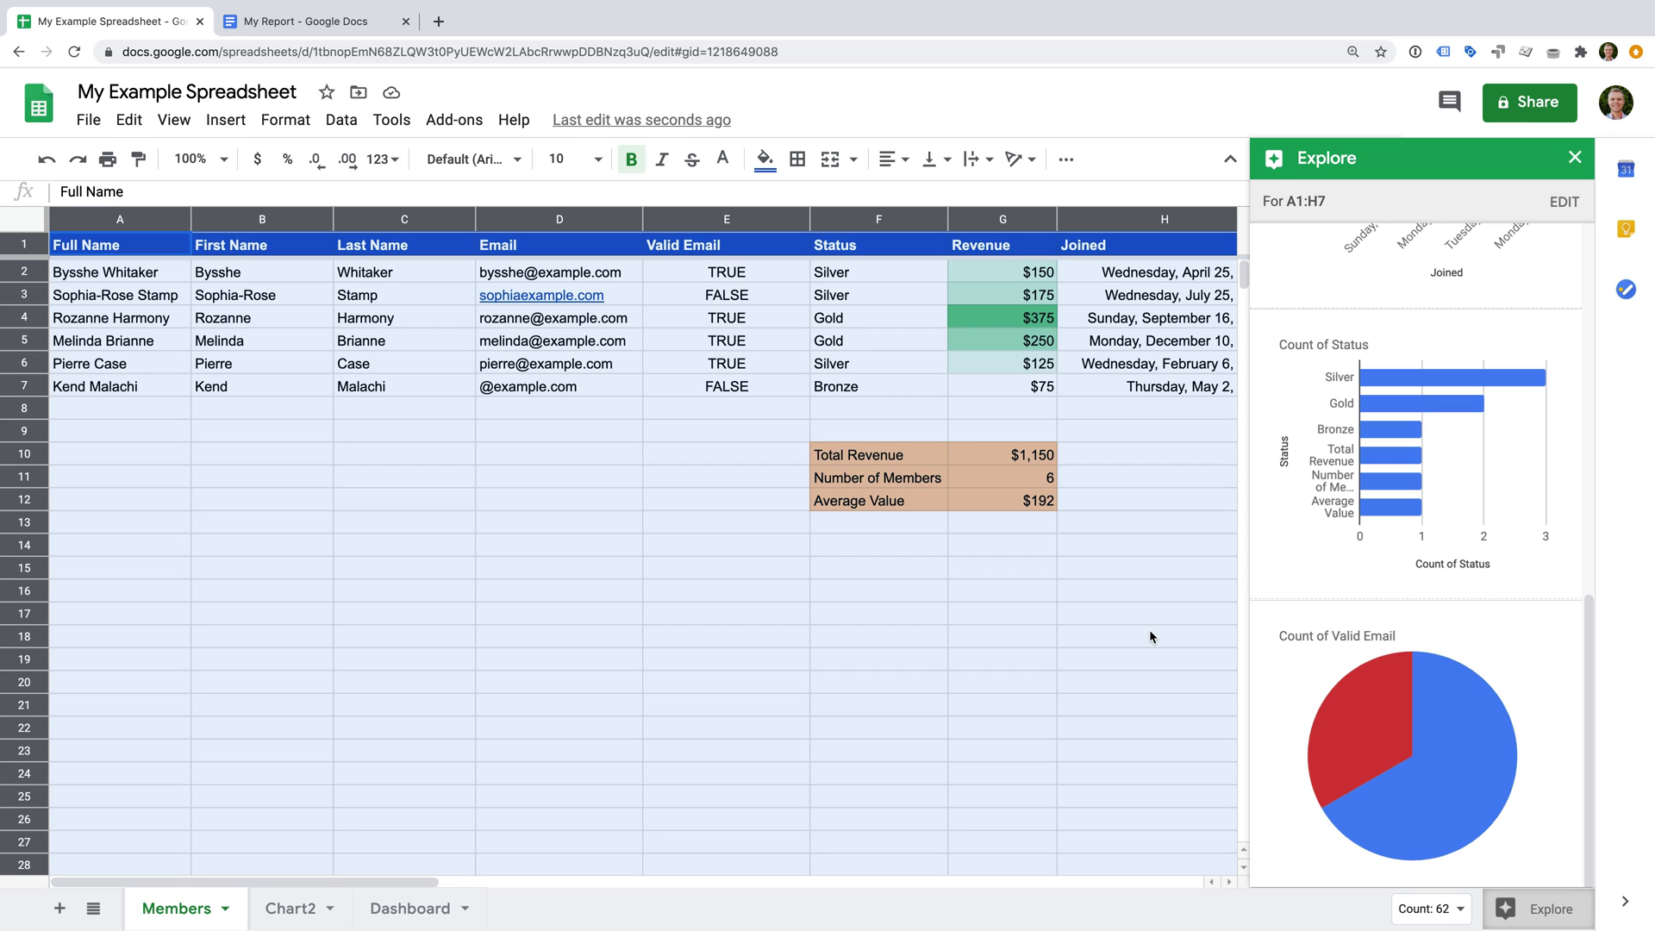
Copy the "Revenue by date" chart from the Dashboard sheet
left_click(441, 909)
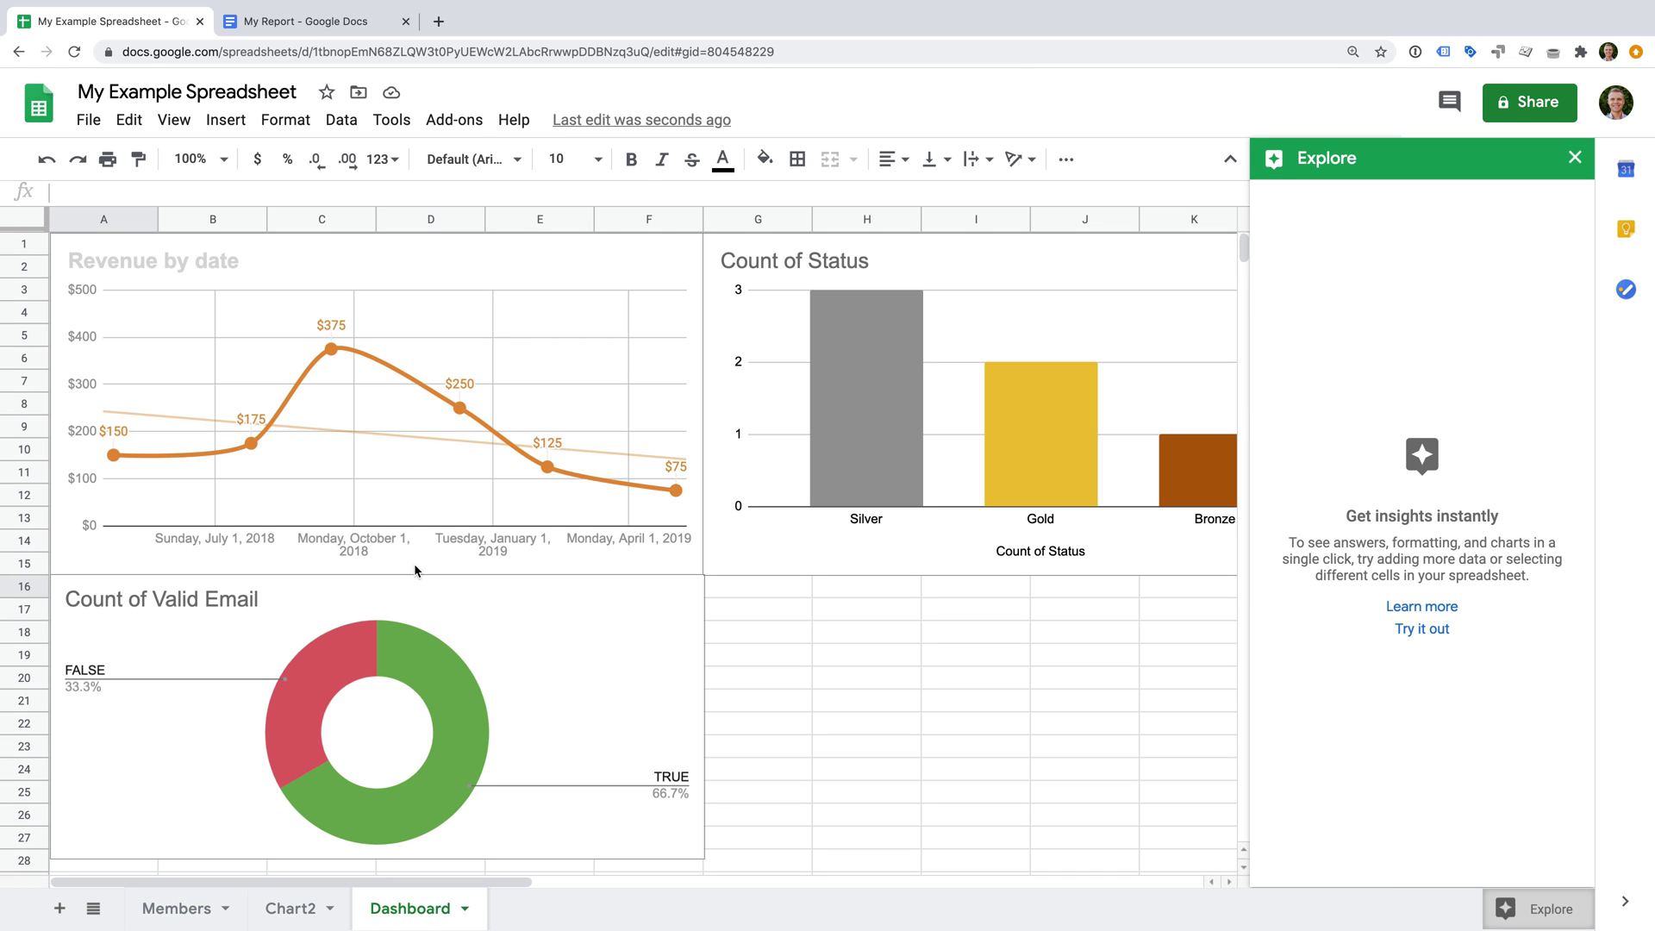
left_click(498, 271)
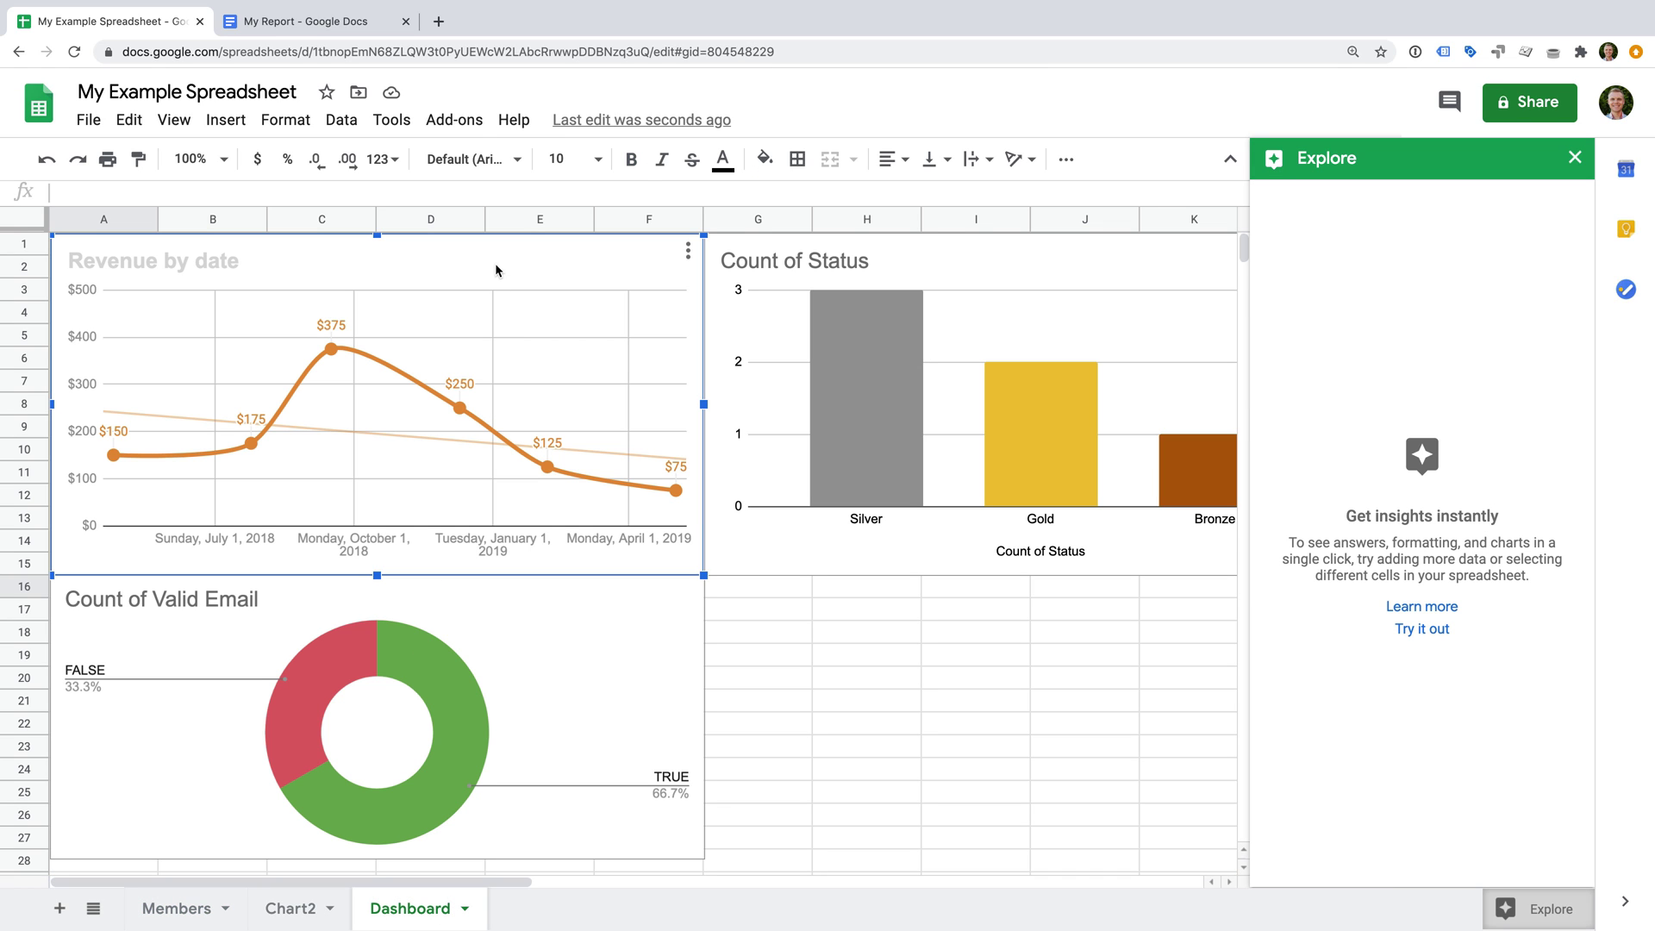
left_click(690, 252)
left_click(611, 424)
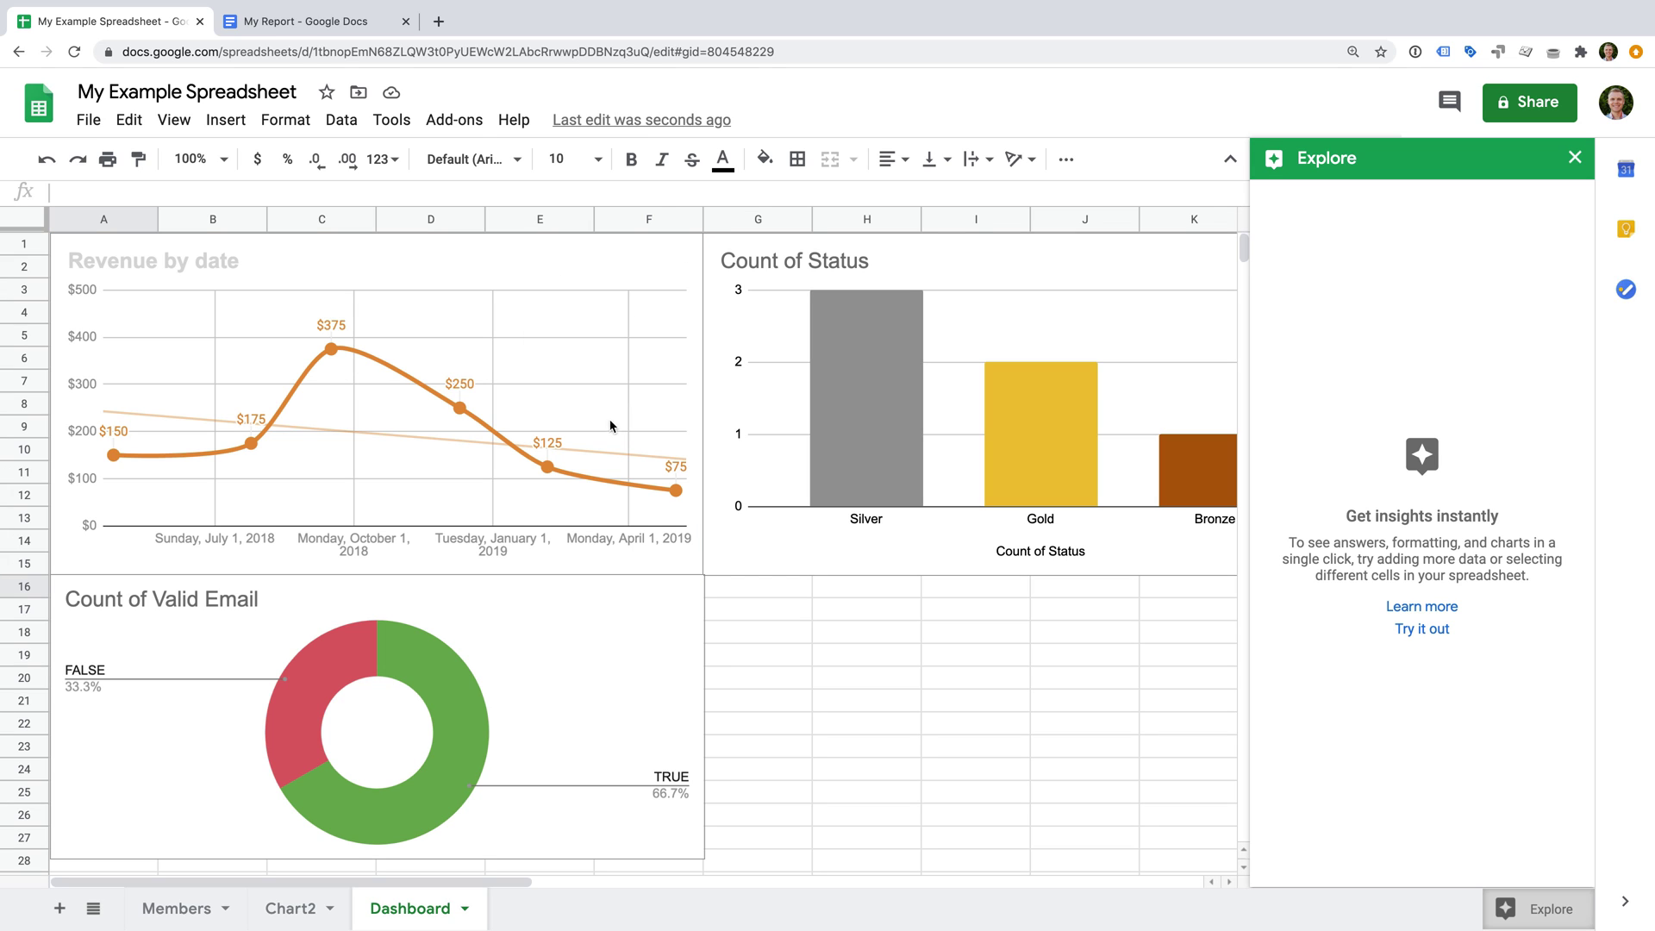
Switch to the "My Report" document in Google Docs and paste the chart below the text, linked to the spreadsheet
left_click(372, 24)
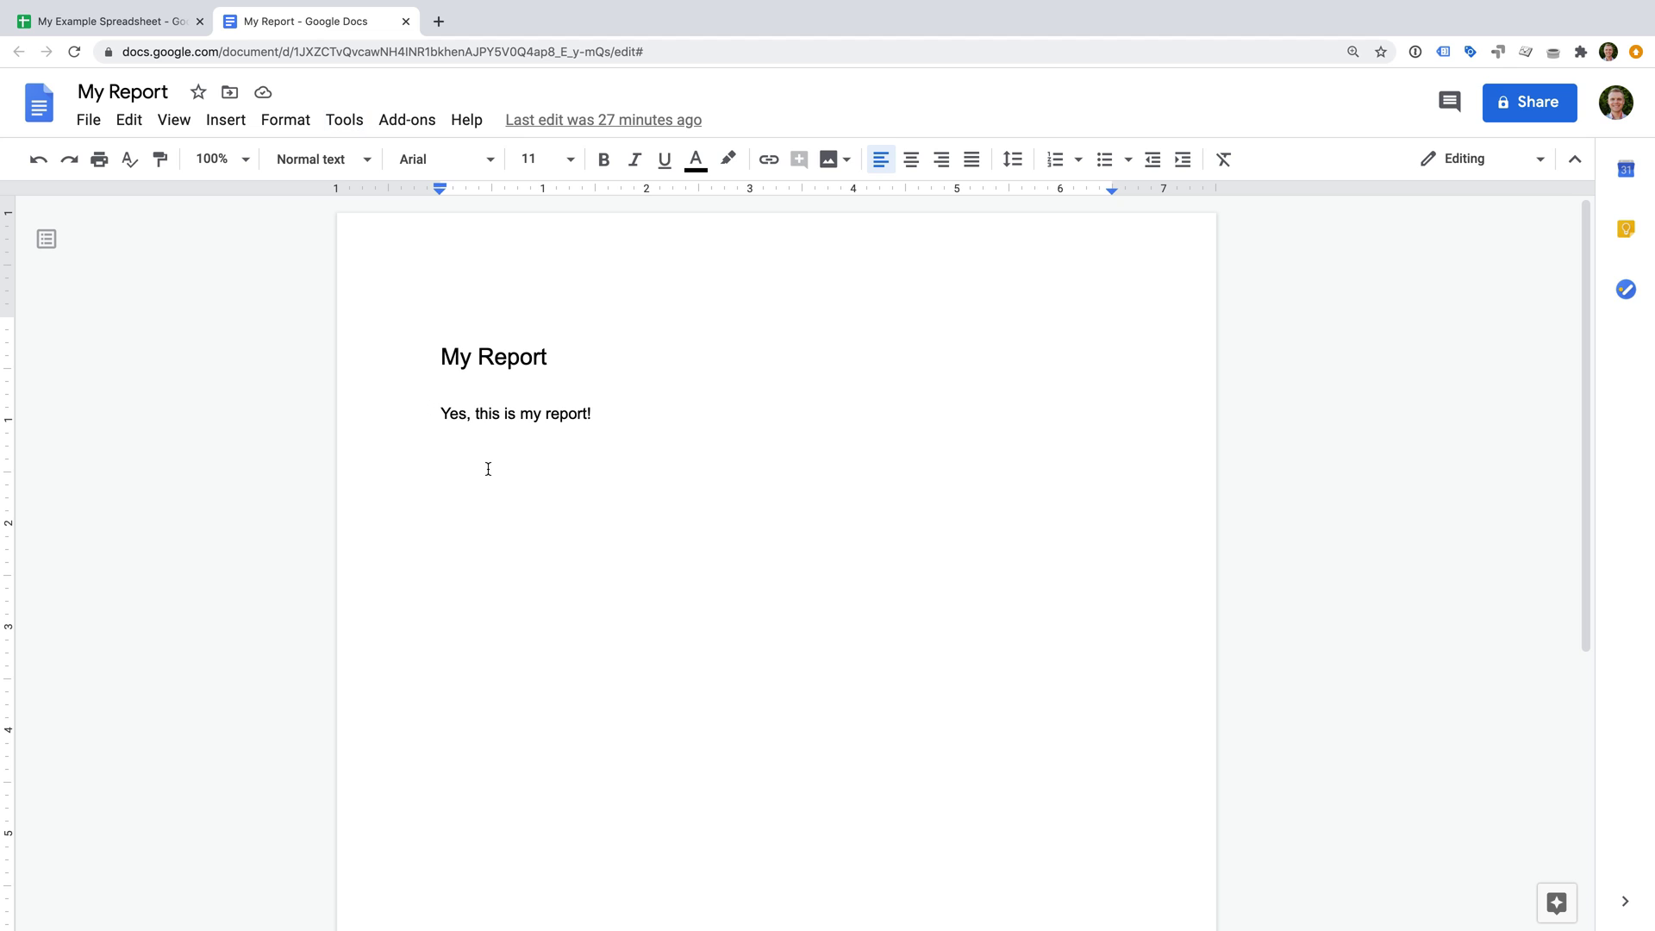
key("super+v")
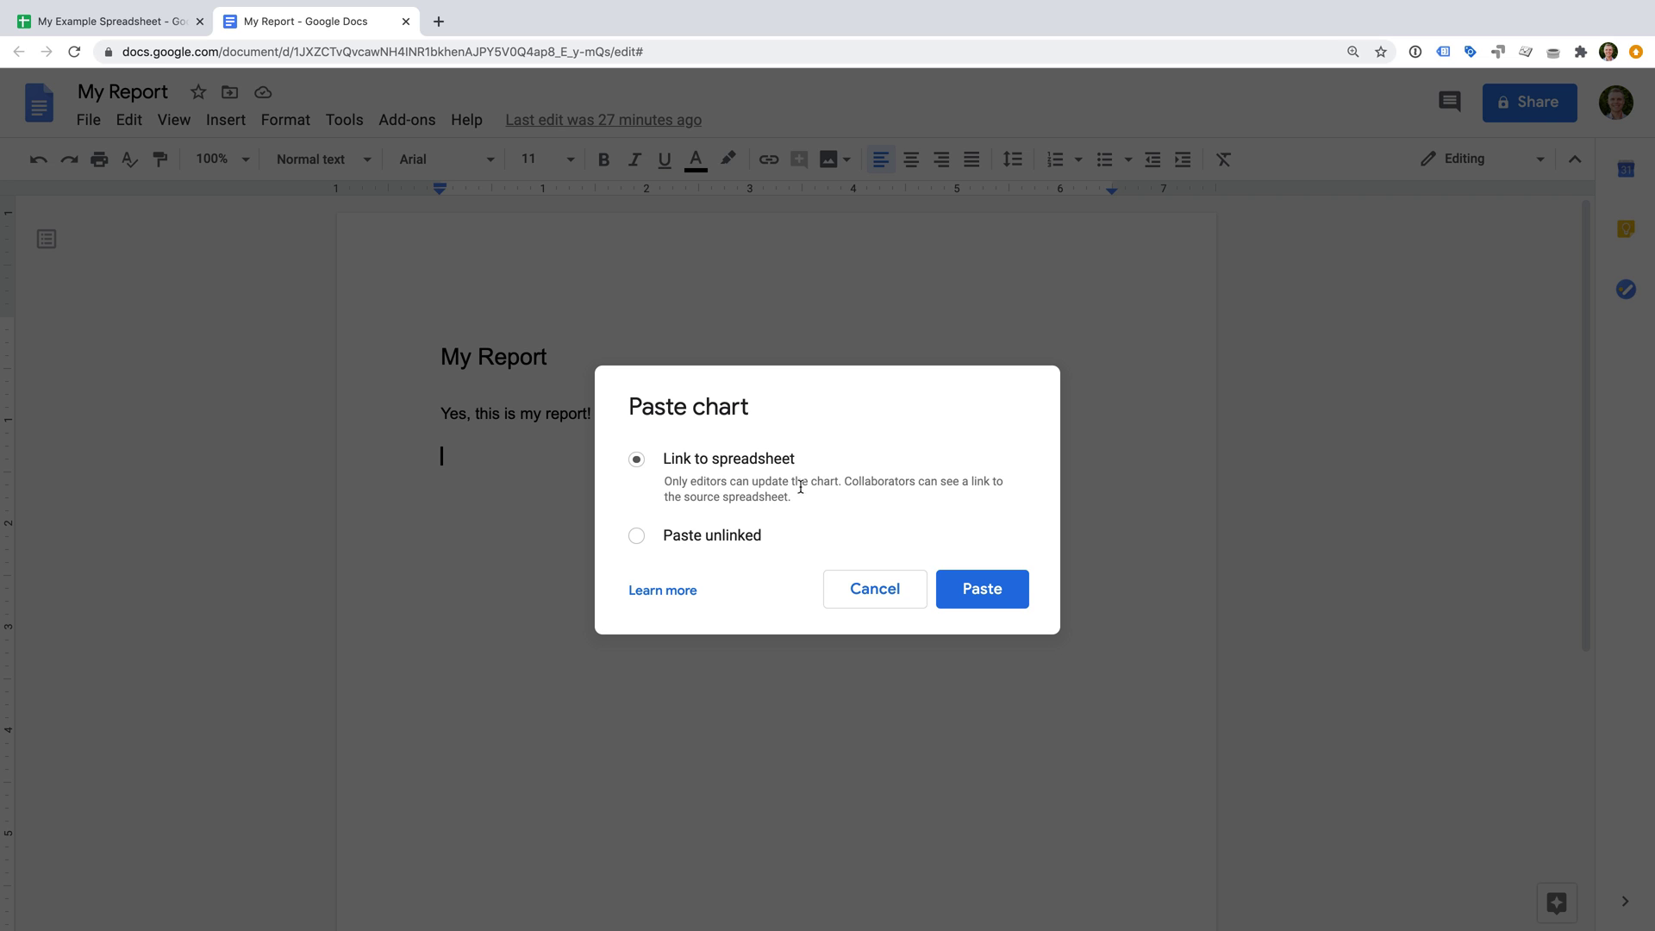
left_click(636, 536)
left_click(635, 458)
left_click(972, 589)
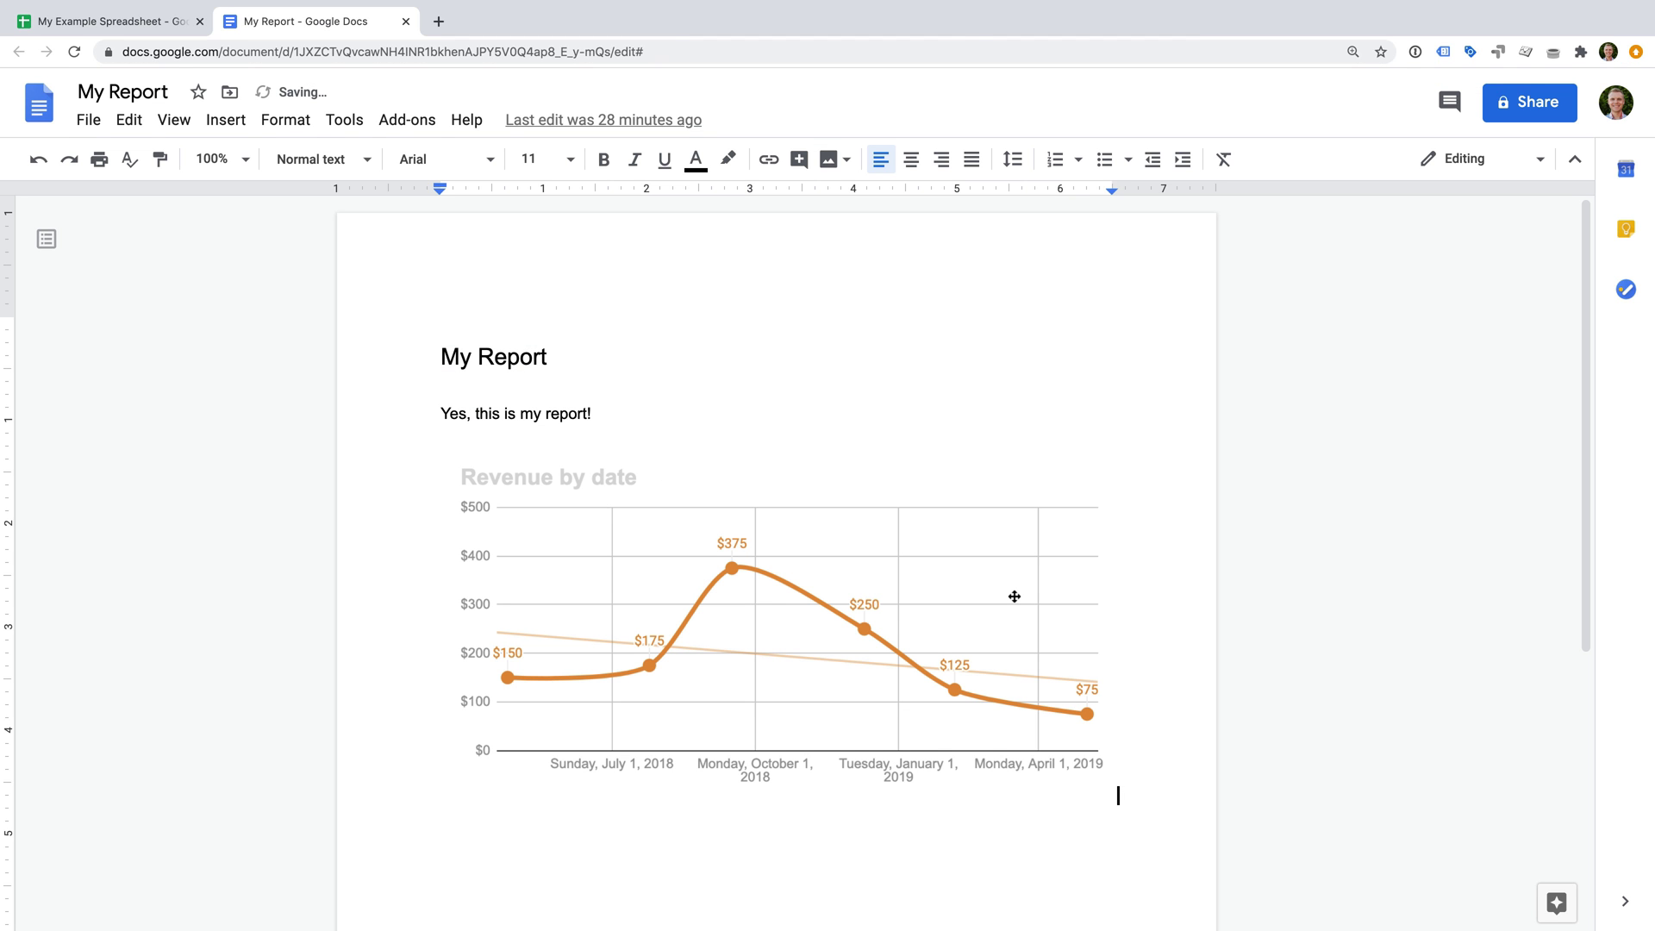